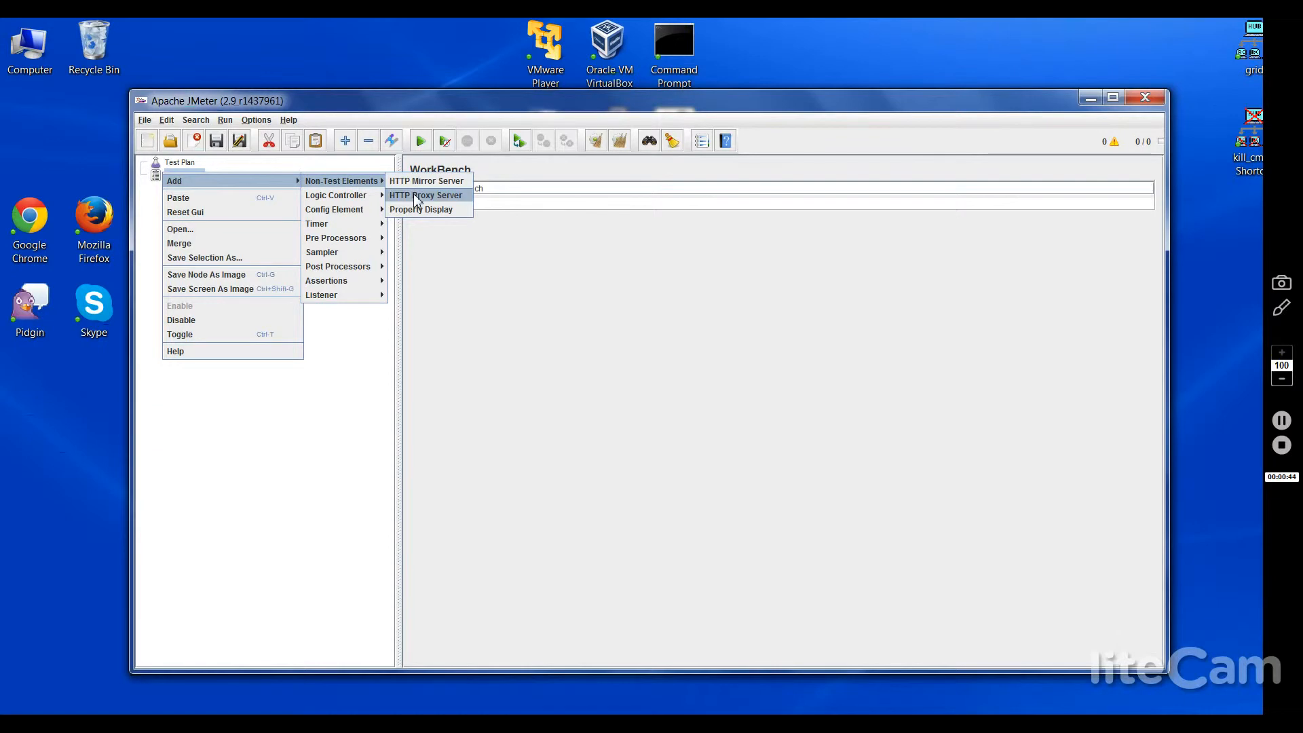
Step: Add an HTTP Proxy Server to the WorkBench, change its port from 8080 to 5013, and start it
left_click(415, 195)
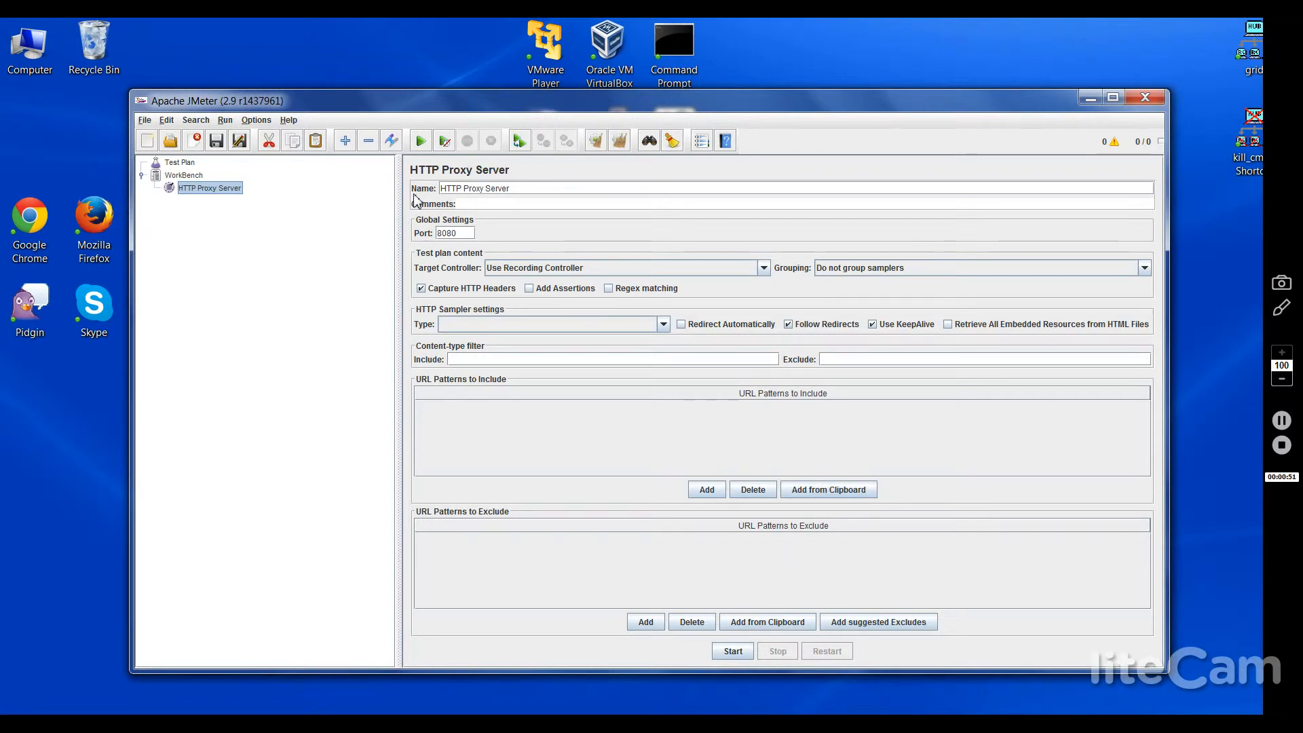
left_click(459, 233)
key("BackSpace")
key("BackSpace")
key("BackSpace")
key("BackSpace")
type("5013")
left_click(738, 654)
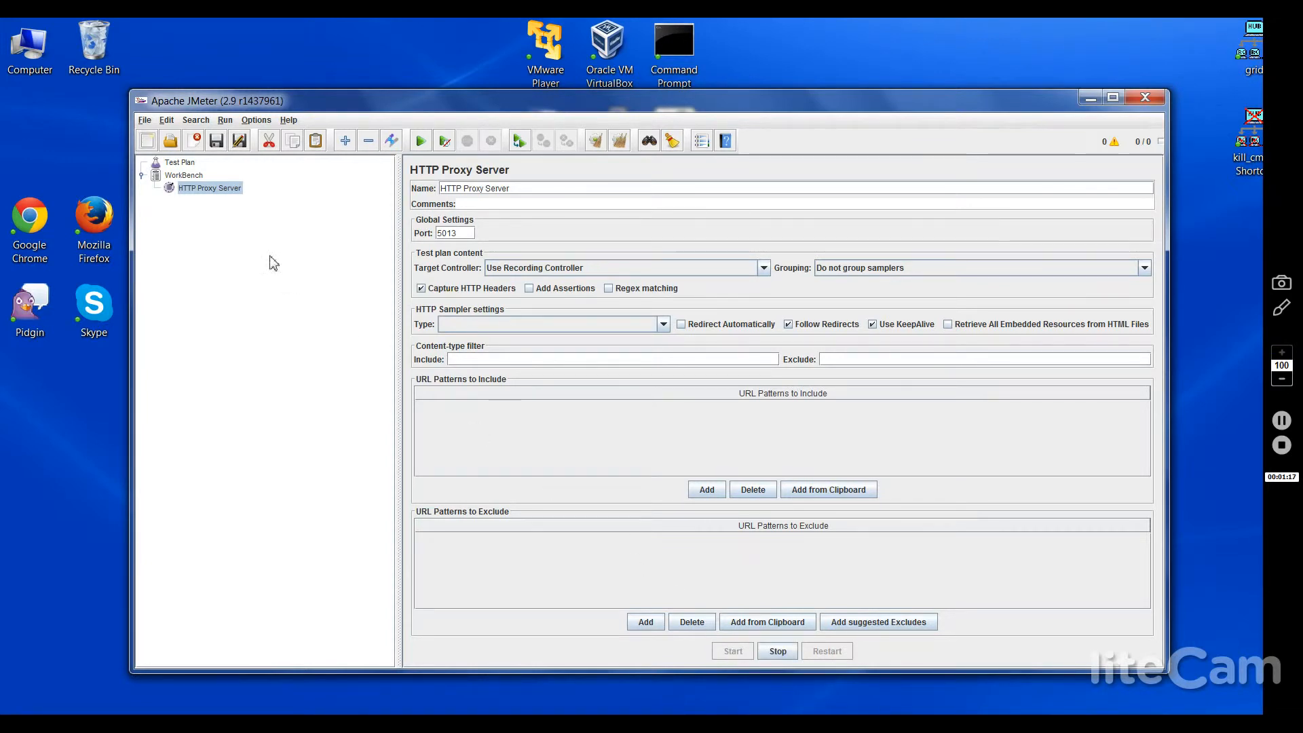
Step: Add a Thread Group under the Test Plan
left_click(174, 163)
right_click(173, 165)
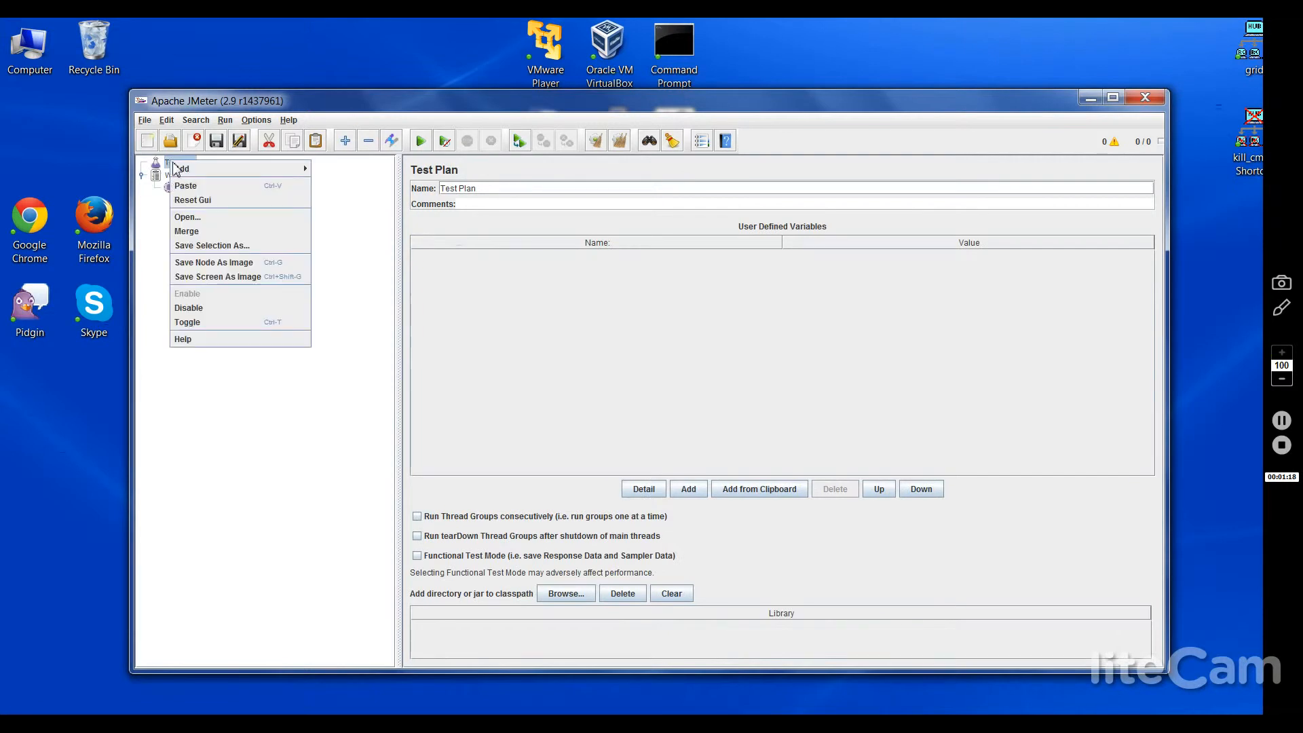
mouse_move(180, 169)
mouse_move(332, 175)
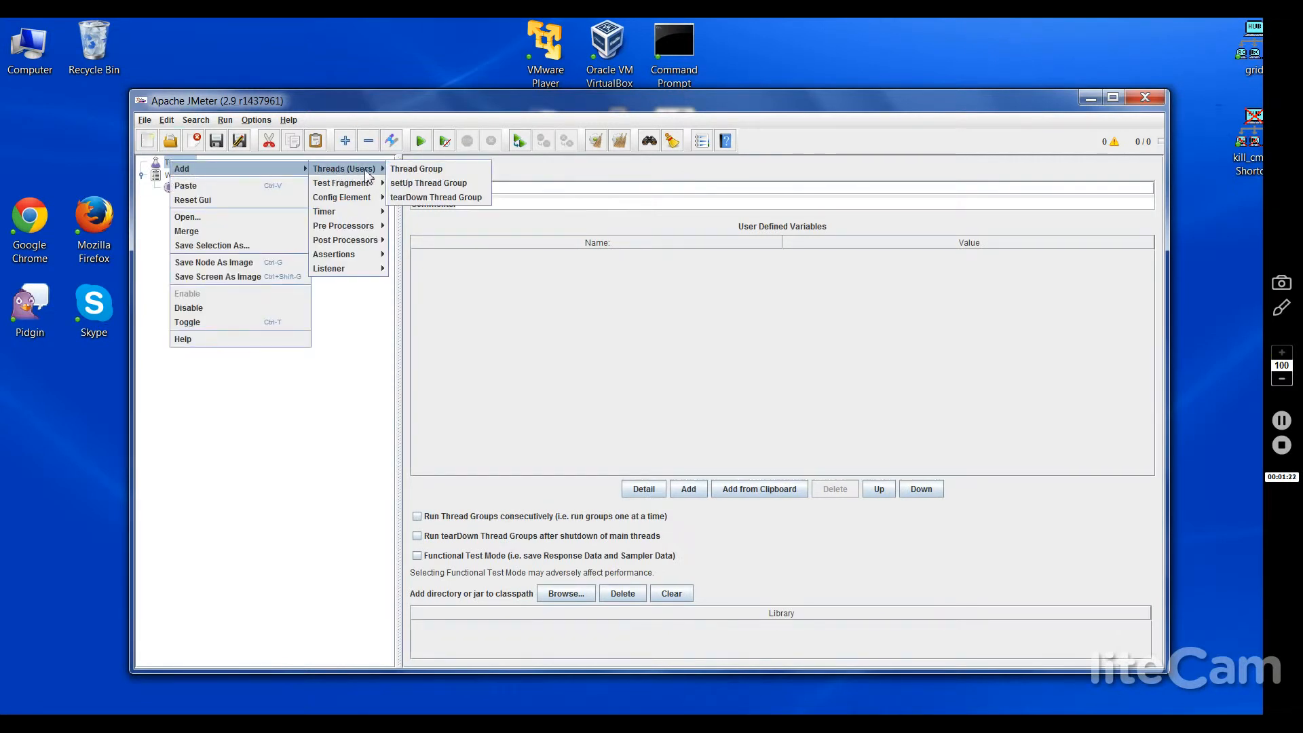
left_click(416, 169)
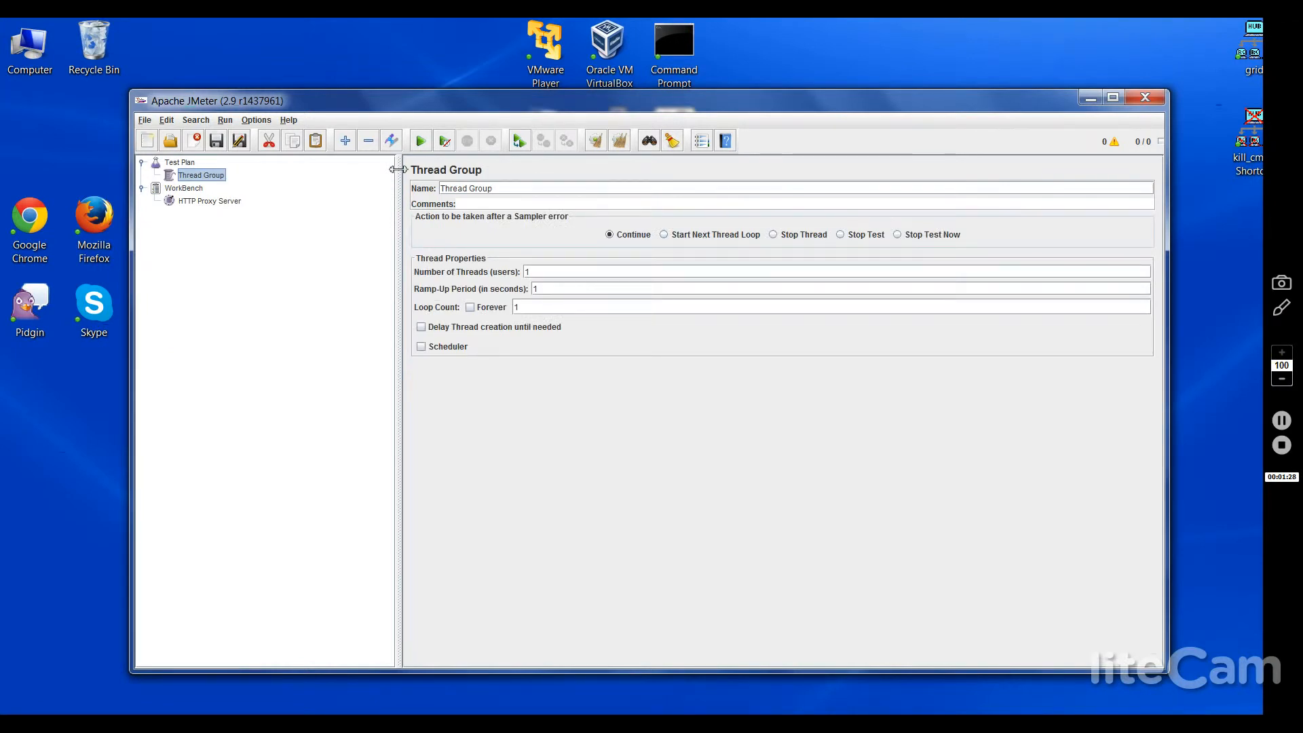
Step: Add a Recording Controller inside the Thread Group, then bring Chrome back up
right_click(197, 181)
mouse_move(218, 187)
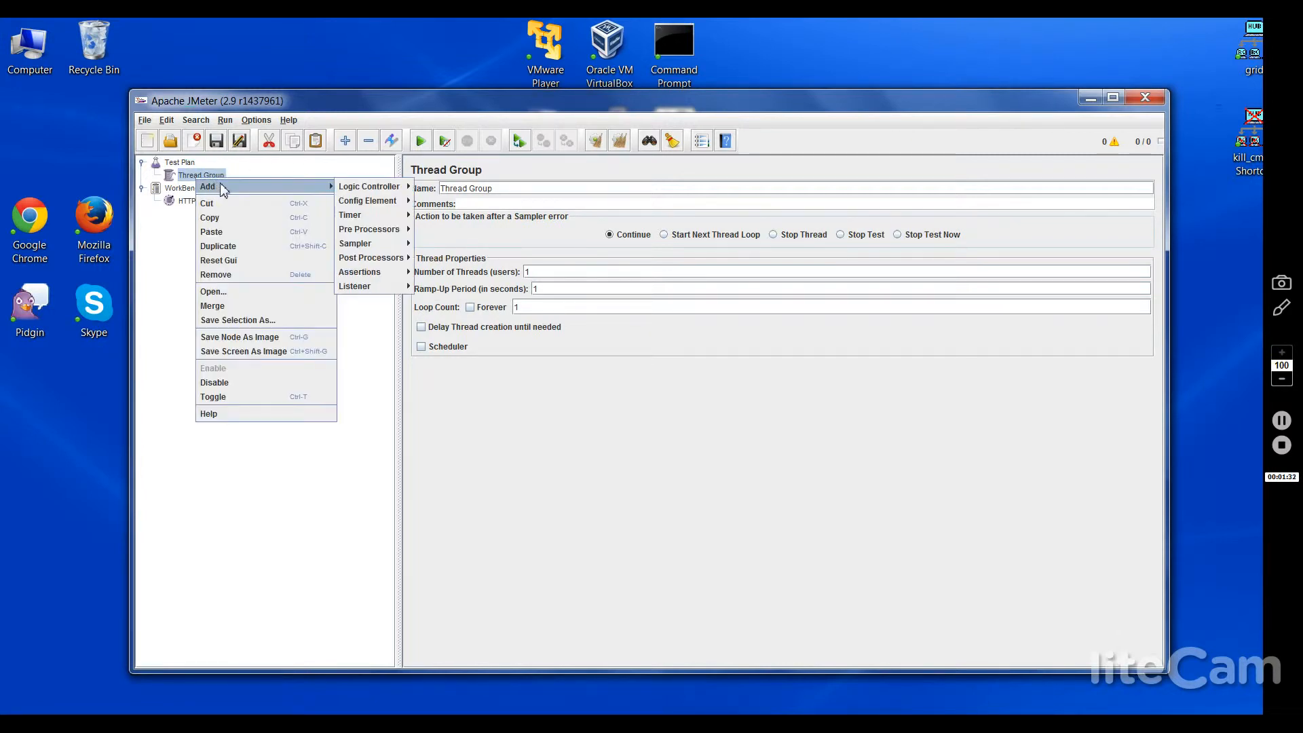
mouse_move(357, 192)
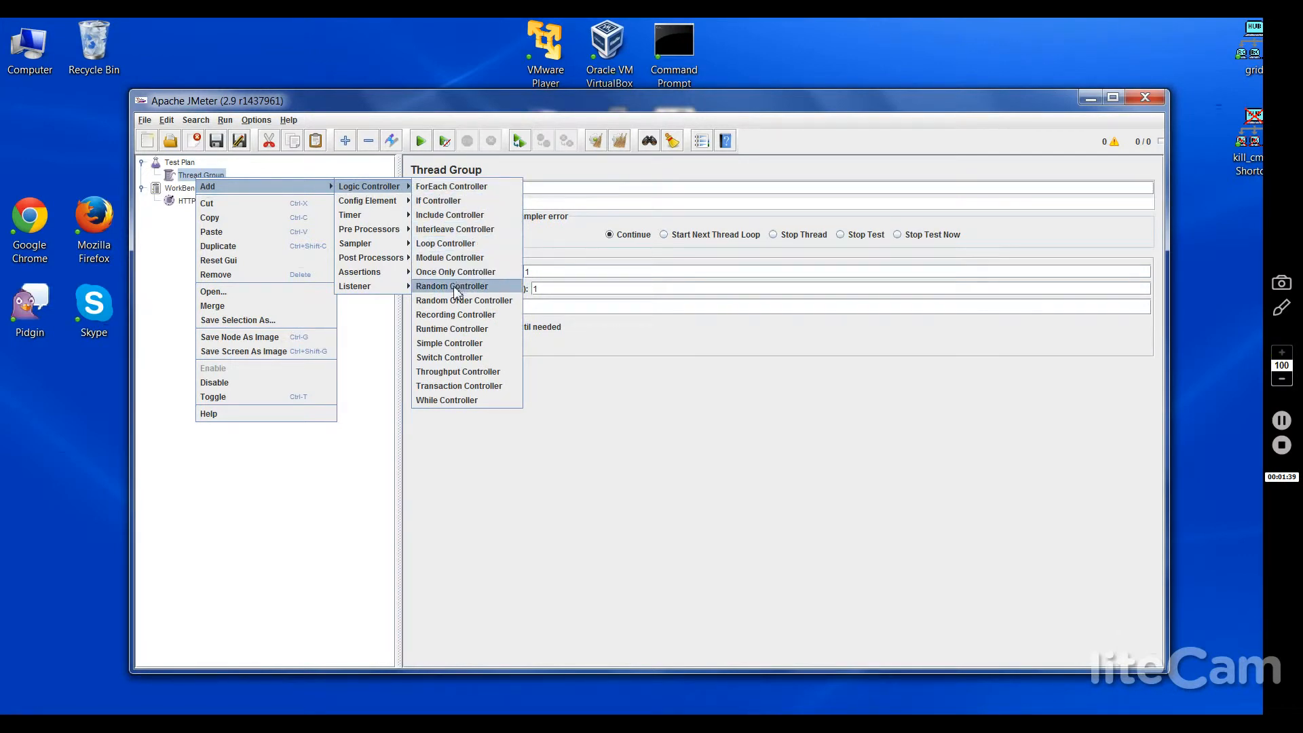
left_click(456, 315)
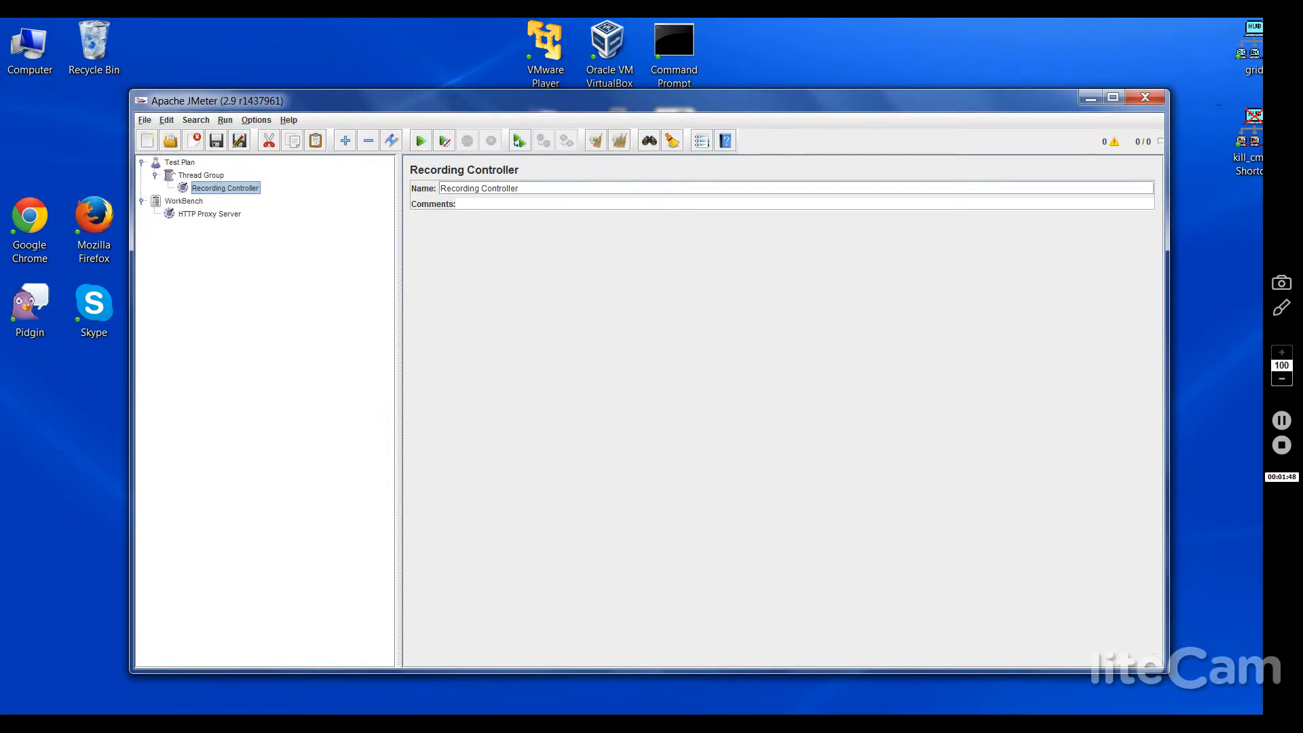
left_click(102, 723)
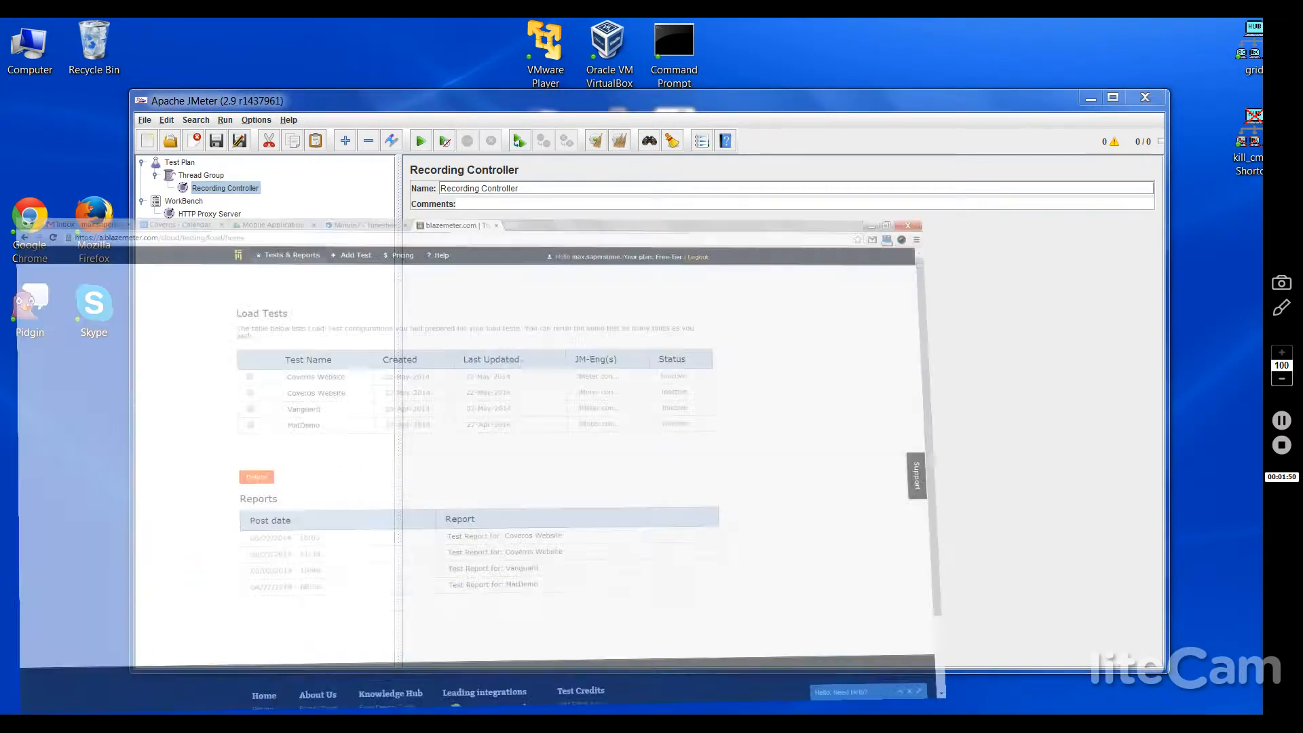
Step: Load localhost:5013 in a new Chrome tab
key("ctrl+t")
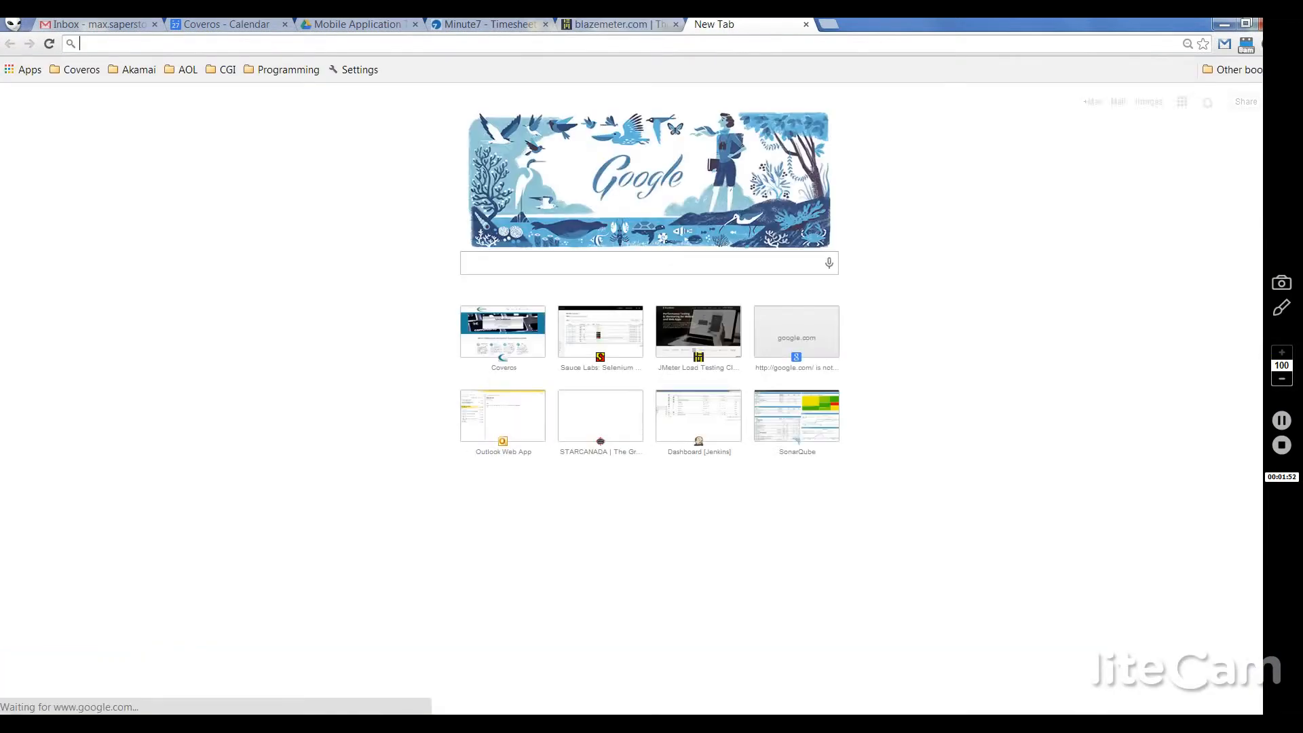
type("local")
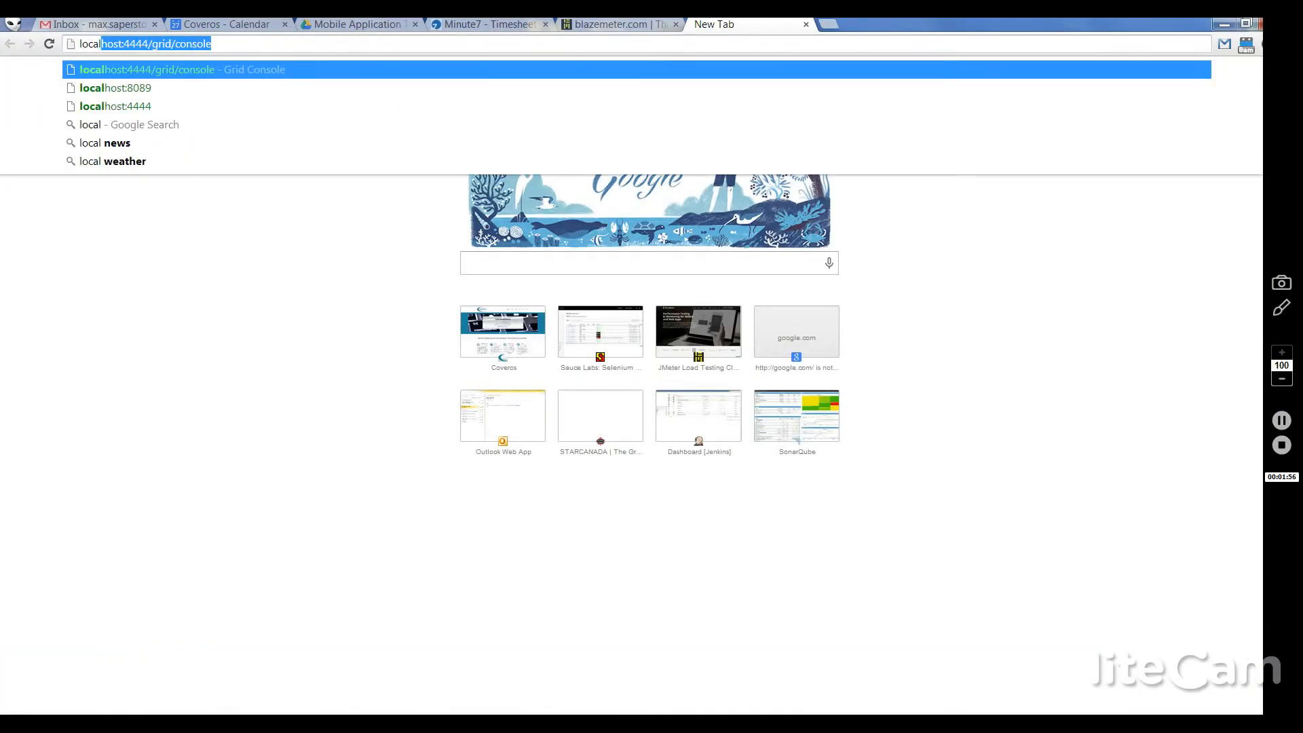
type("host:")
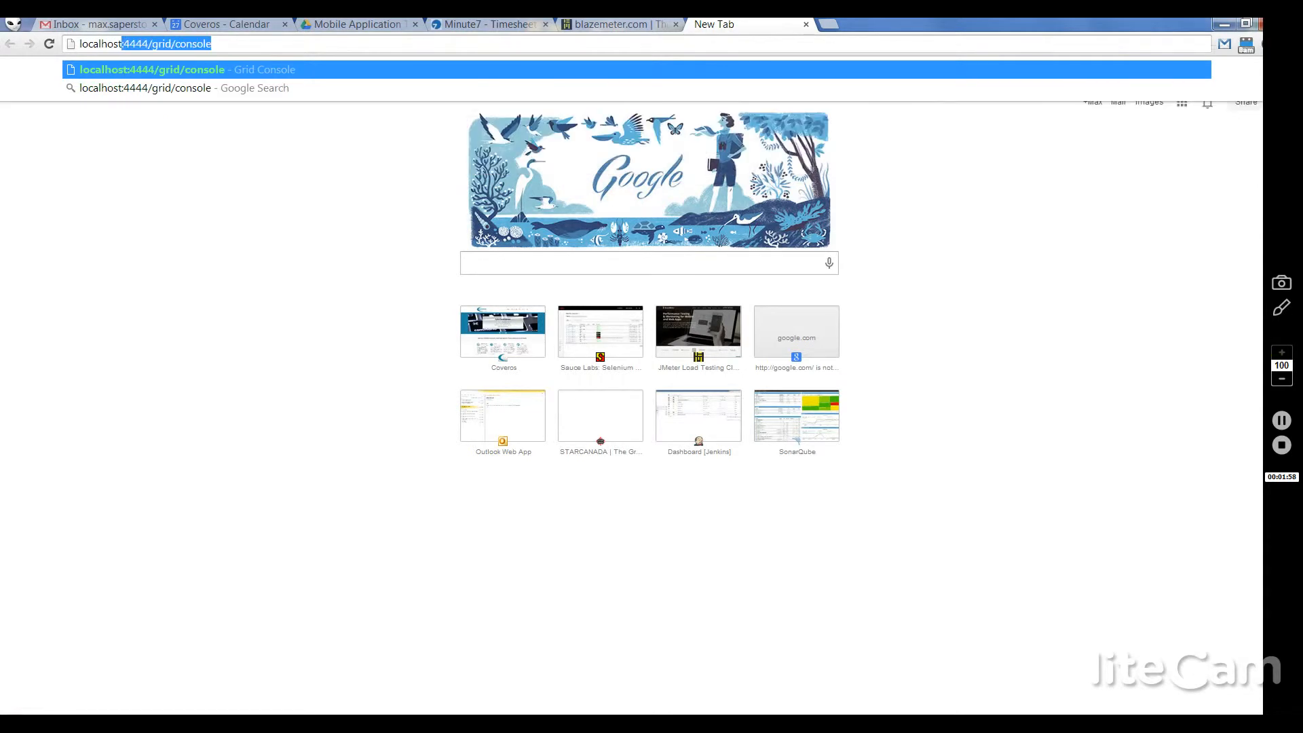
type("5013")
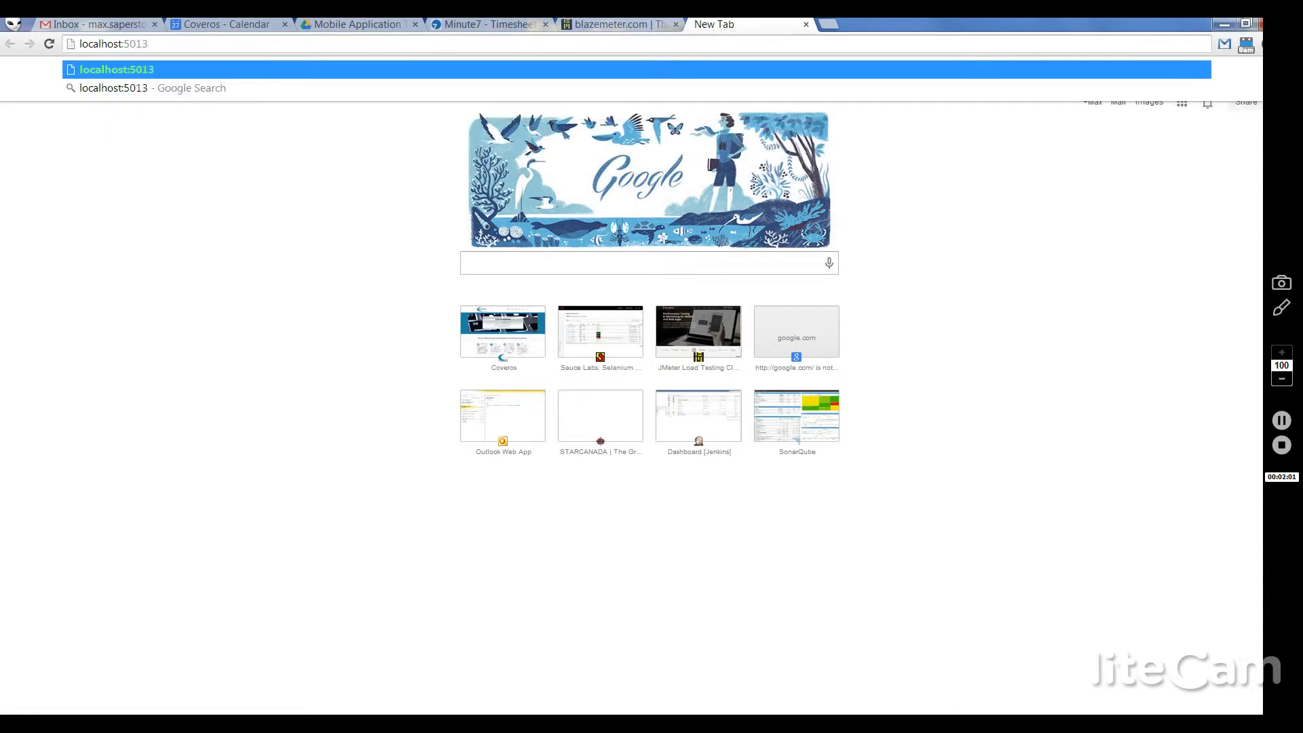
key("Return")
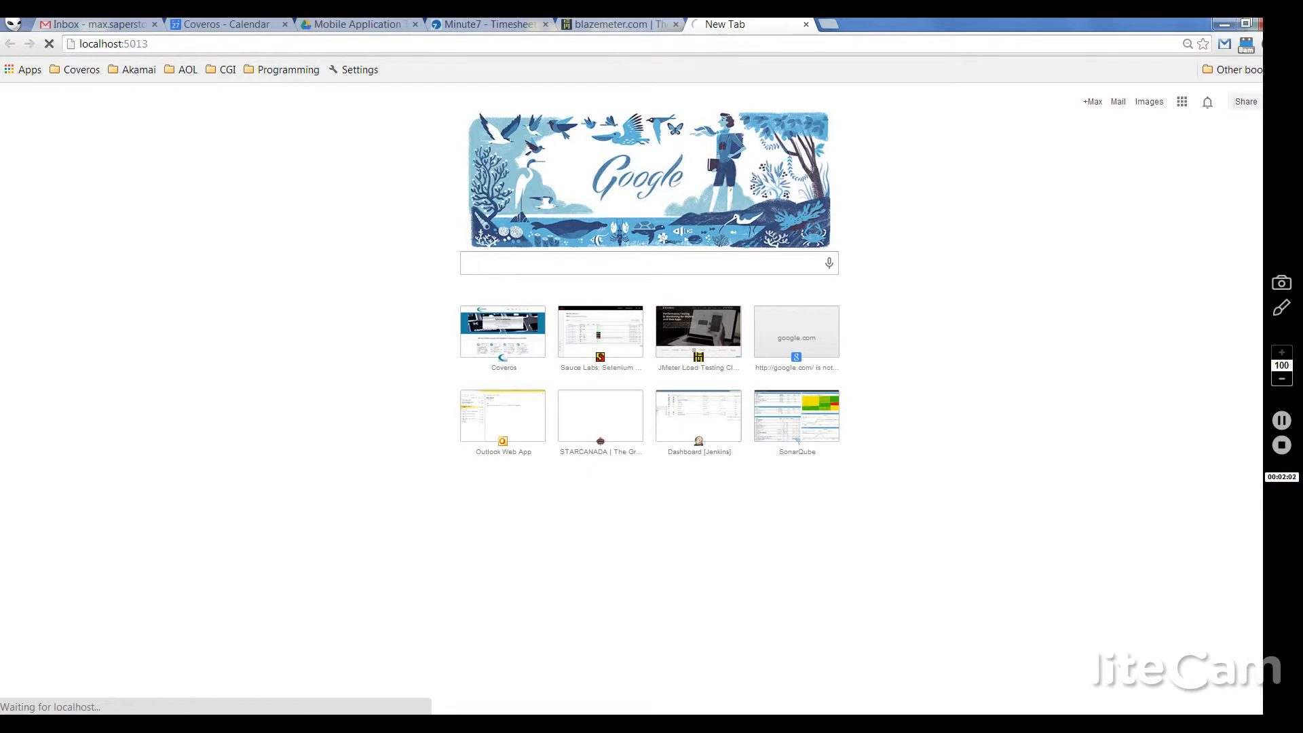
Step: In JMeter, delete the recorded / and /favicon.ico samplers from the Recording Controller
key("alt+Tab")
key("alt+Tab")
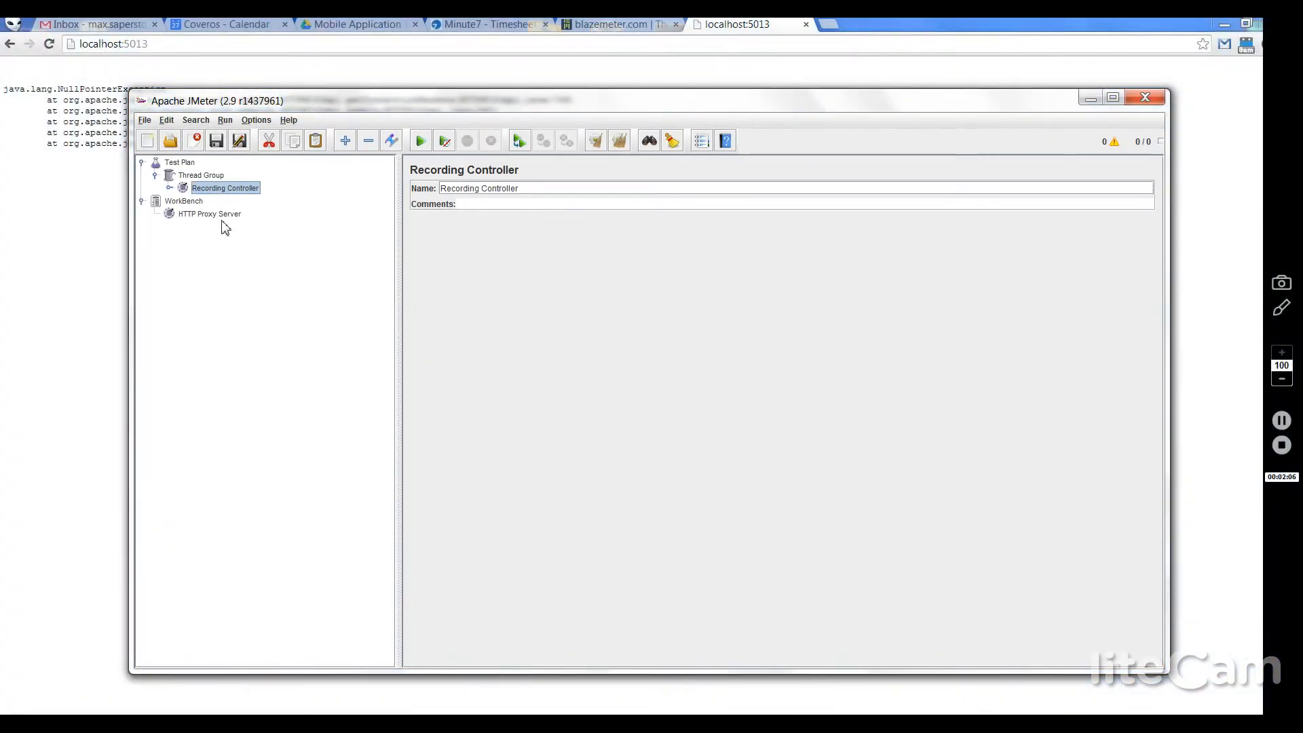
left_click(169, 188)
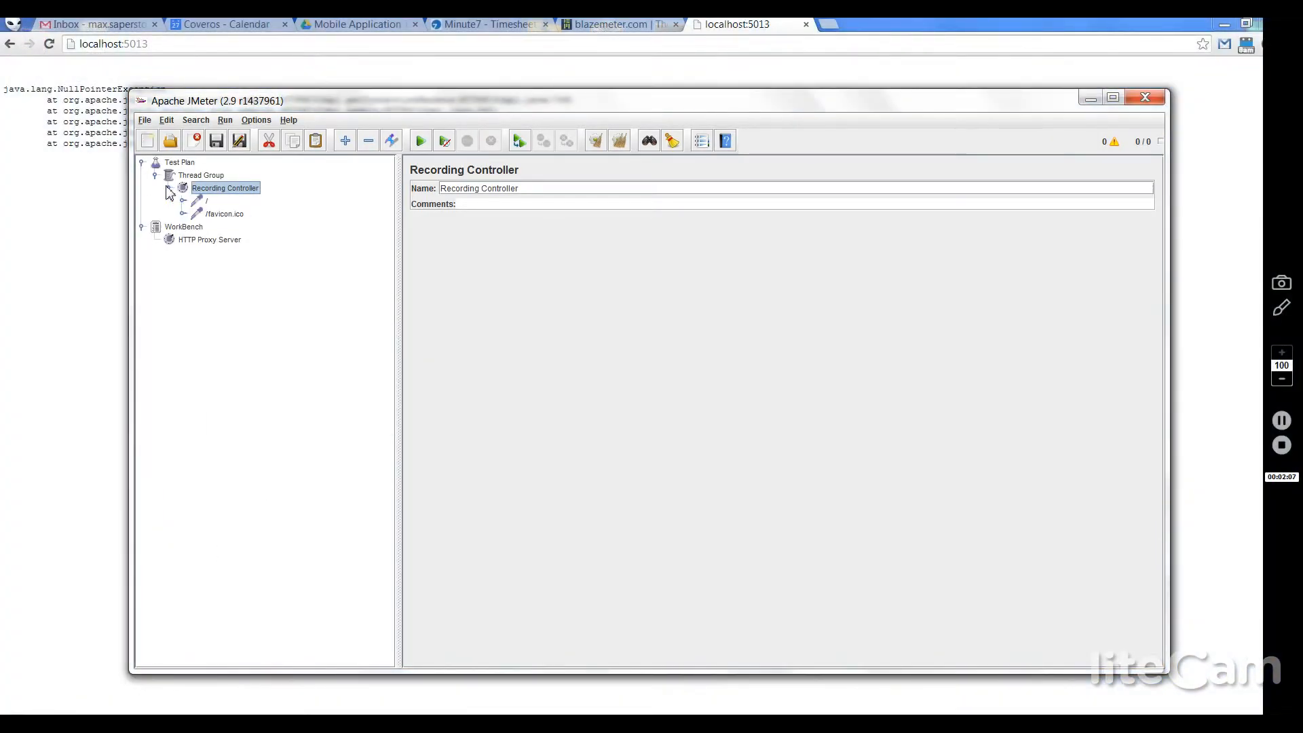
left_click(204, 207)
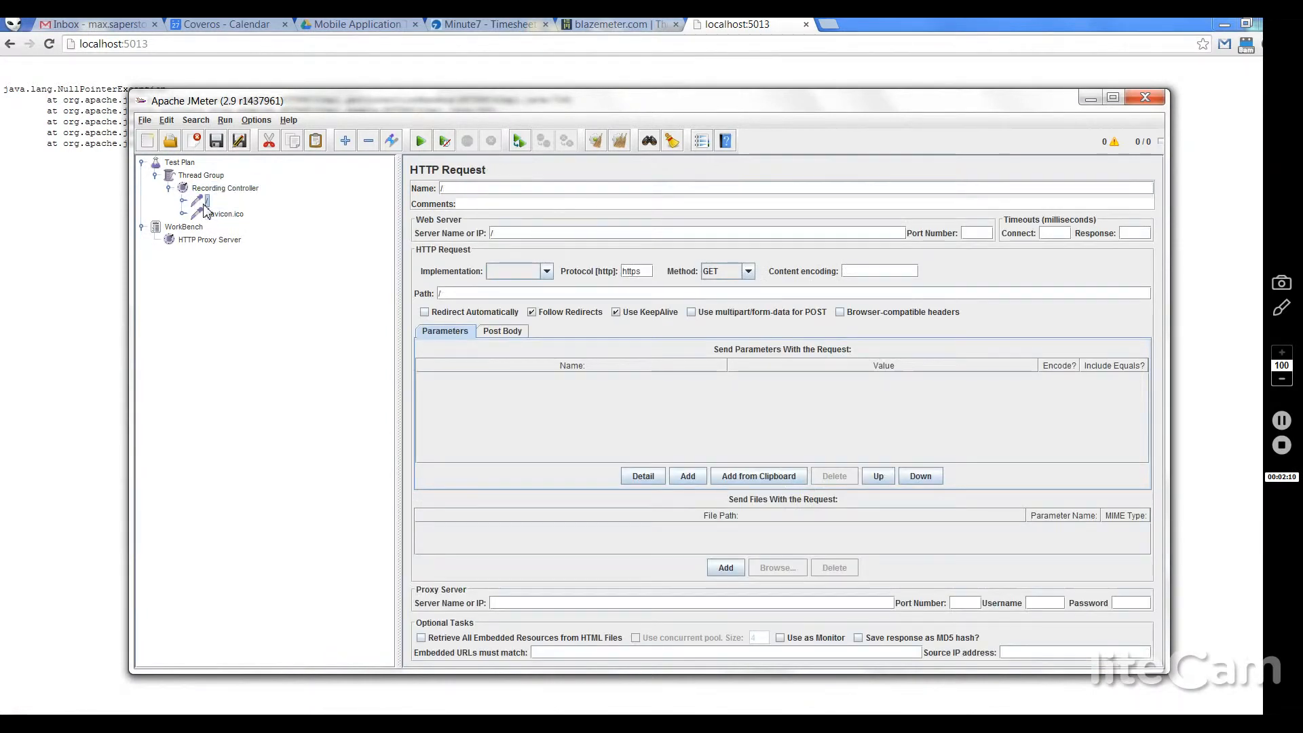
key("Delete")
key("Return")
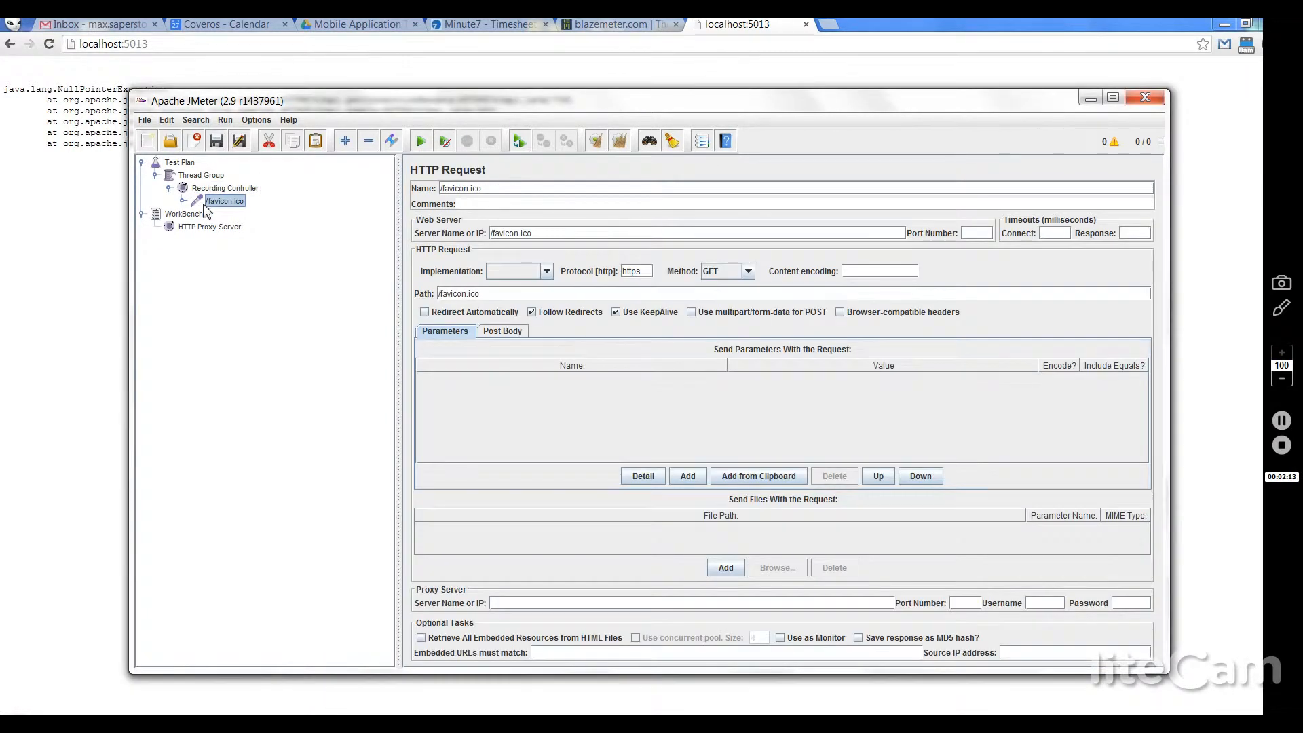
key("Delete")
key("Return")
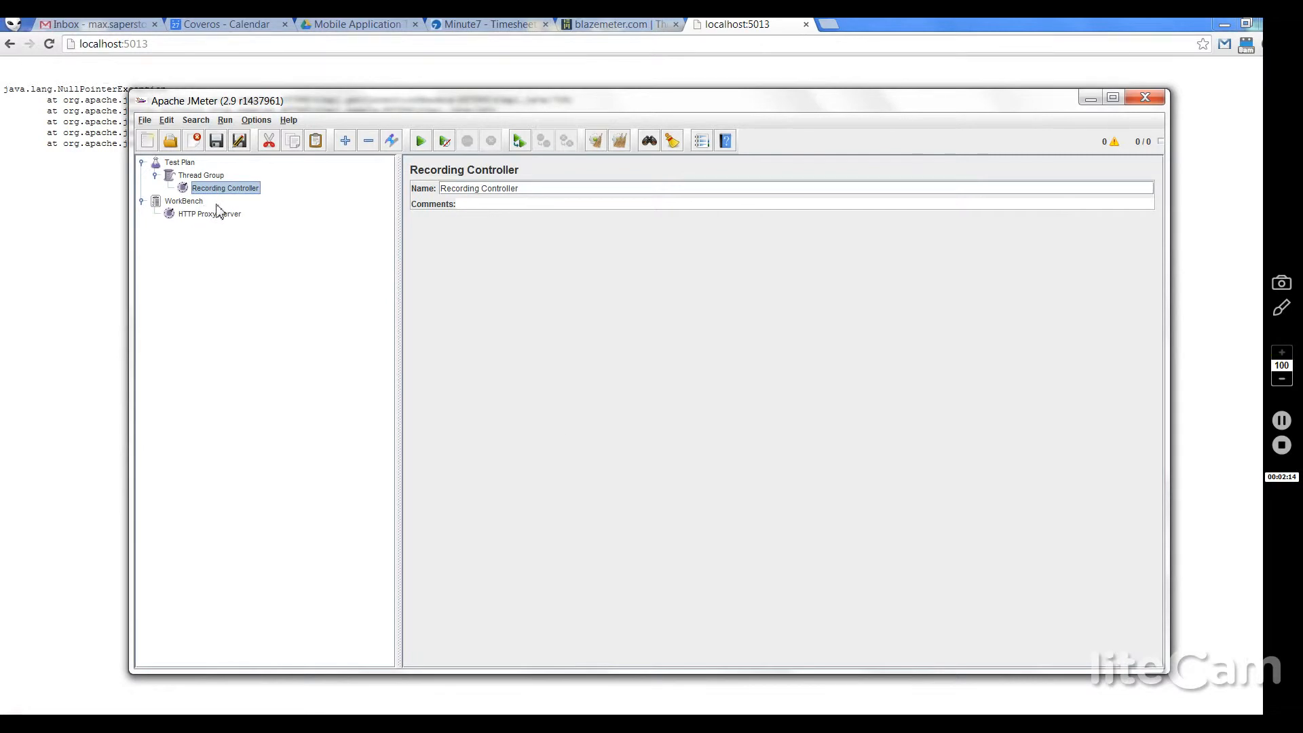
Step: Close the localhost:5013 tab and minimize Chrome
left_click(804, 31)
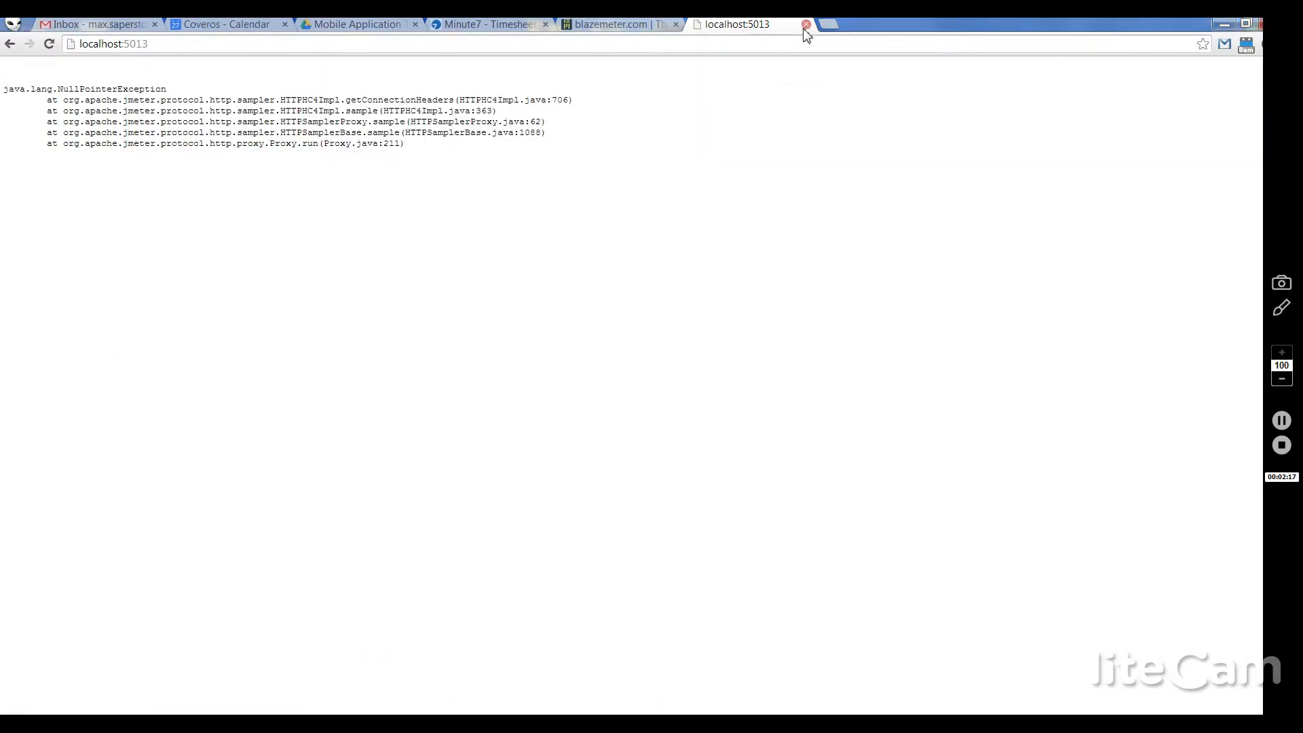
left_click(805, 27)
left_click(1224, 25)
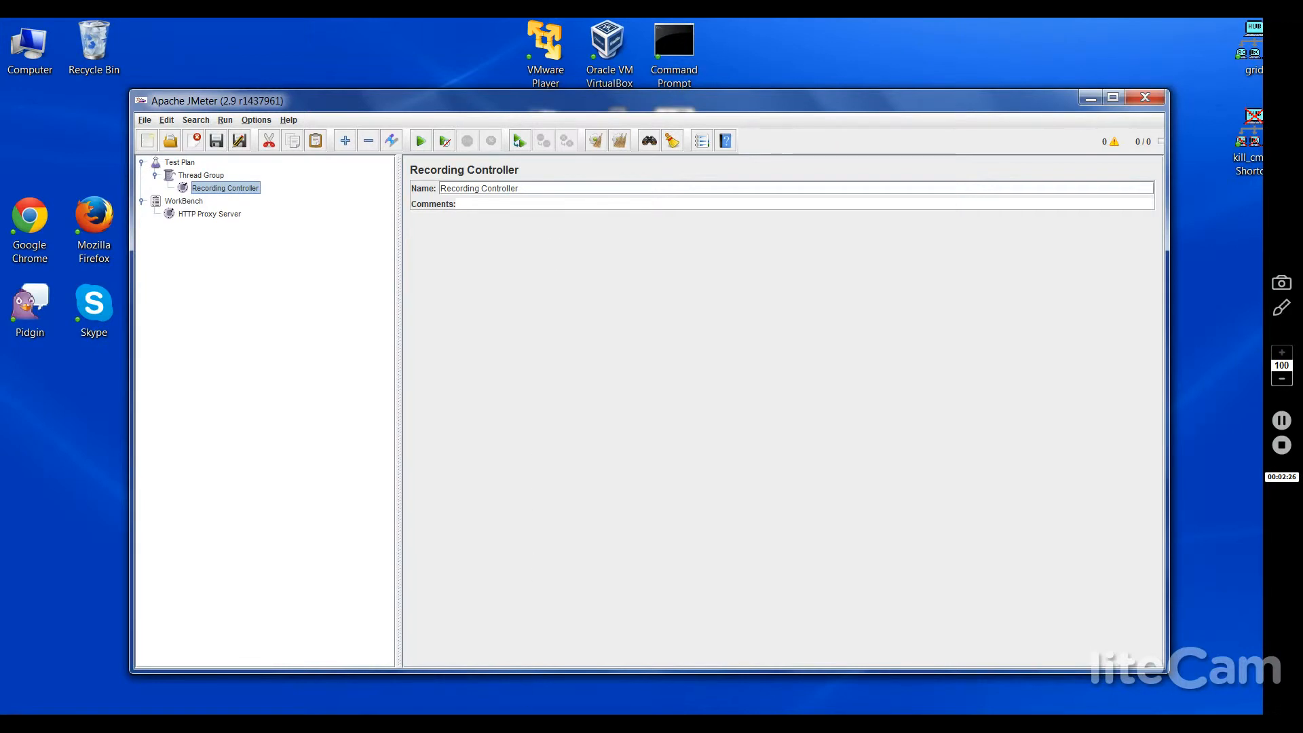
Step: Bring up the 5554:Nexus4 emulator, dismiss the app-list tutorial, and launch Settings
mouse_move(495, 723)
left_click(494, 637)
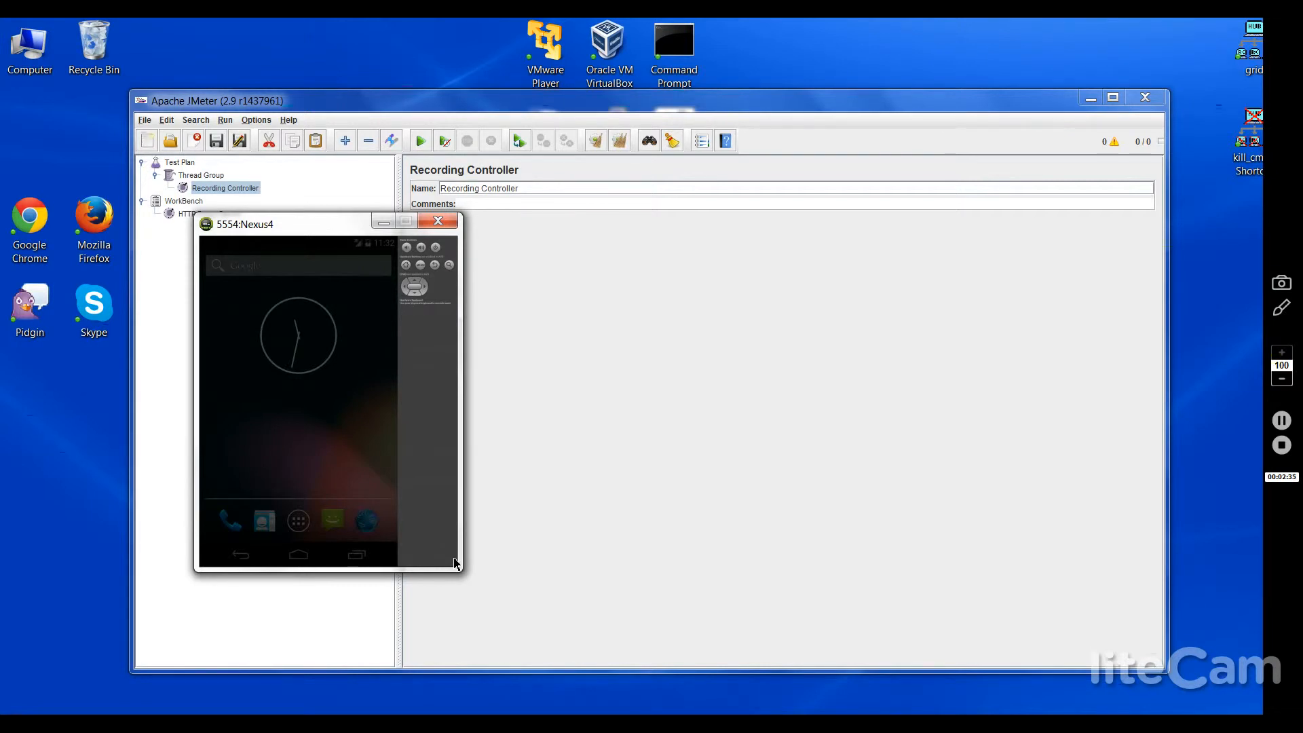
left_click(323, 459)
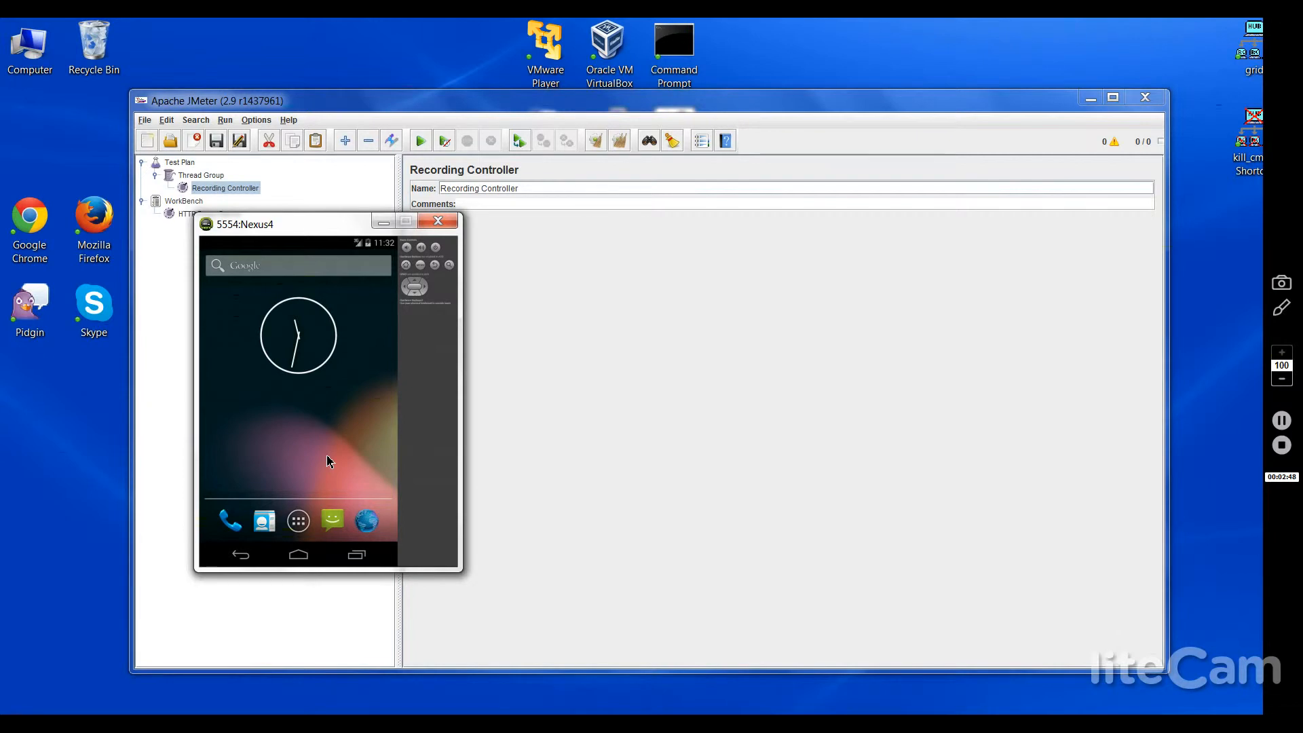
left_click(304, 523)
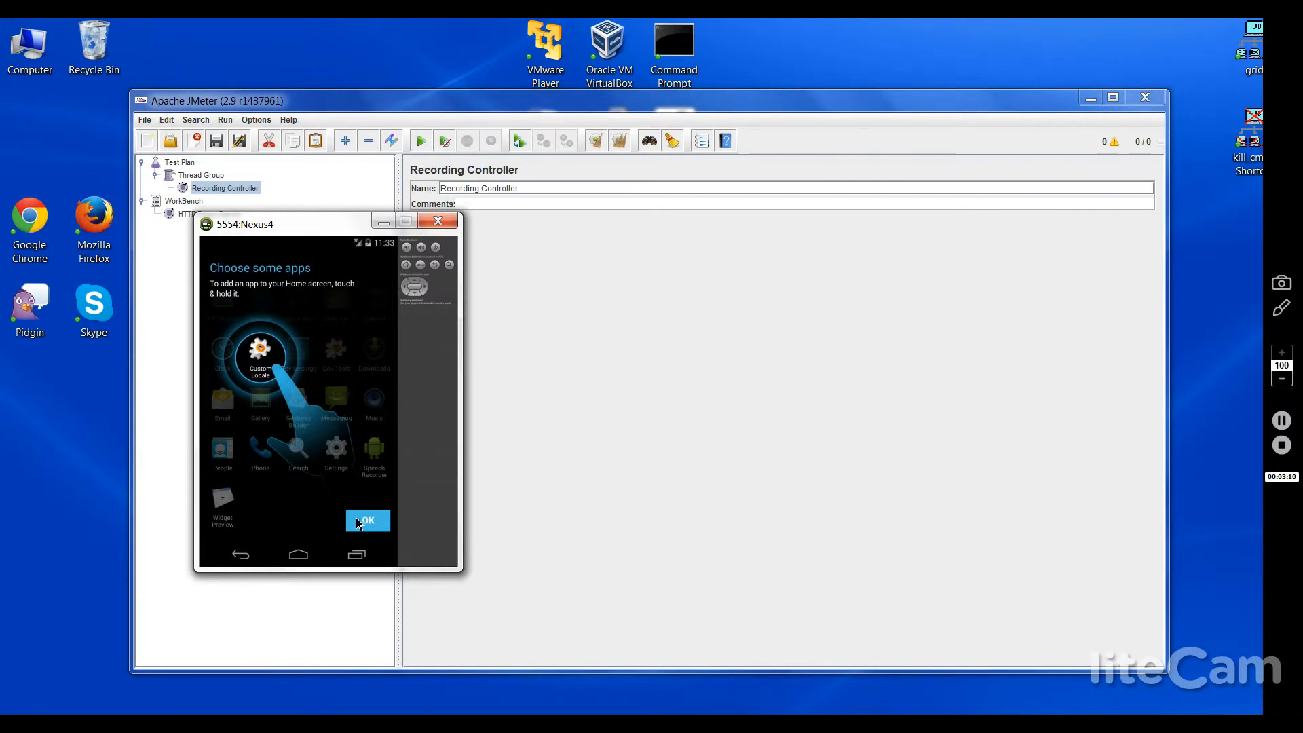
left_click(359, 520)
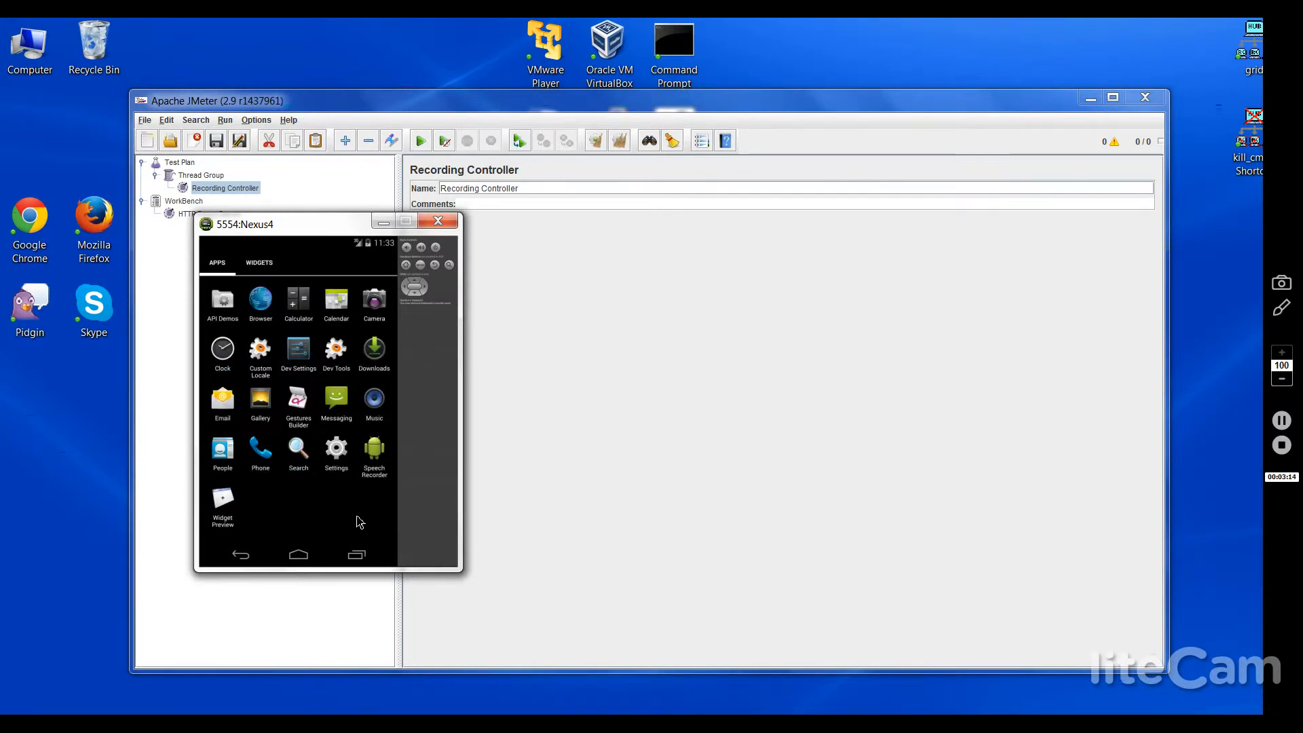
left_click(335, 461)
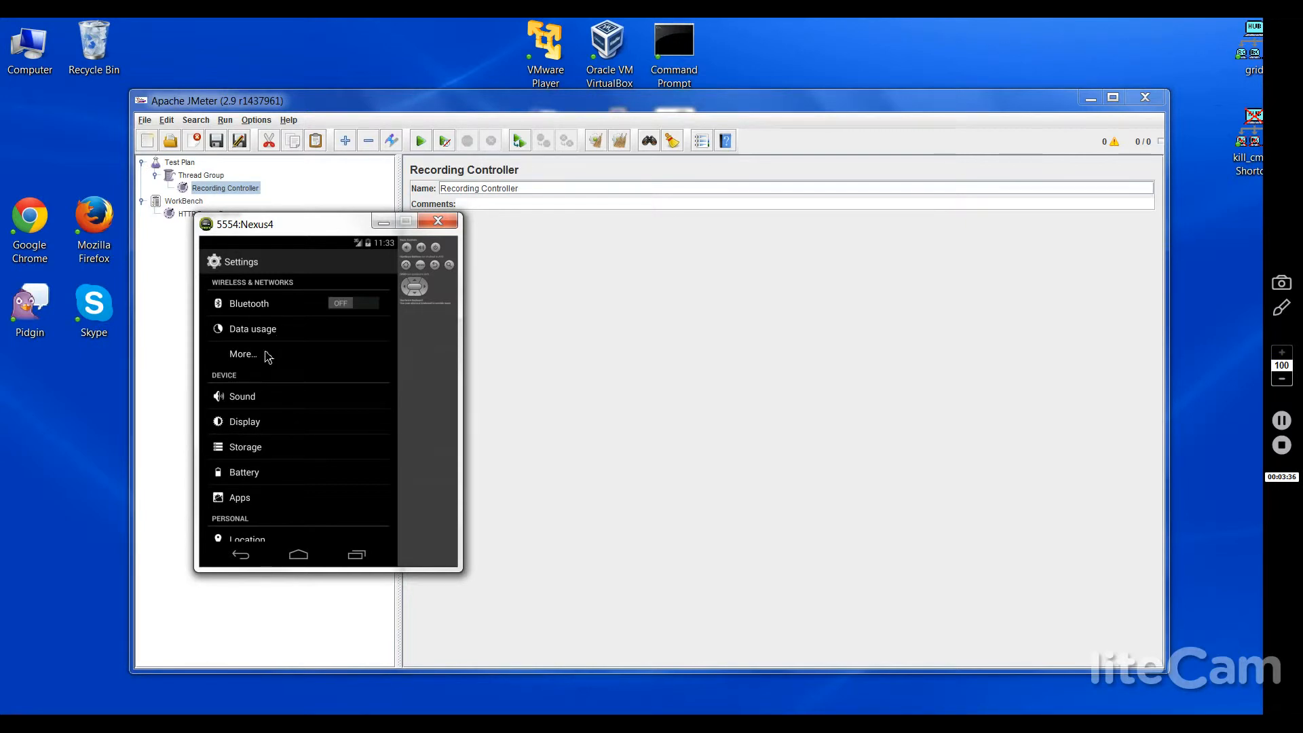
Step: Navigate through mobile network settings to the T-Mobile US access point and open its Proxy entry
left_click(268, 357)
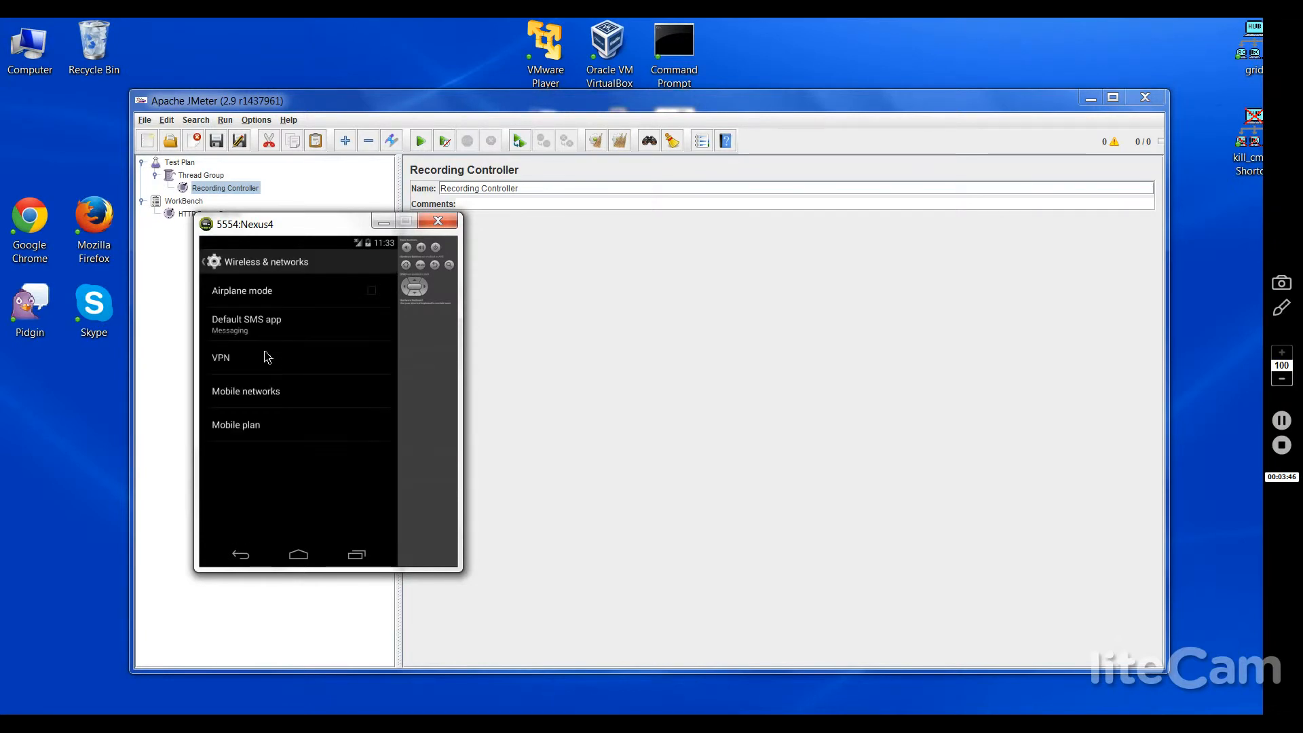
left_click(257, 398)
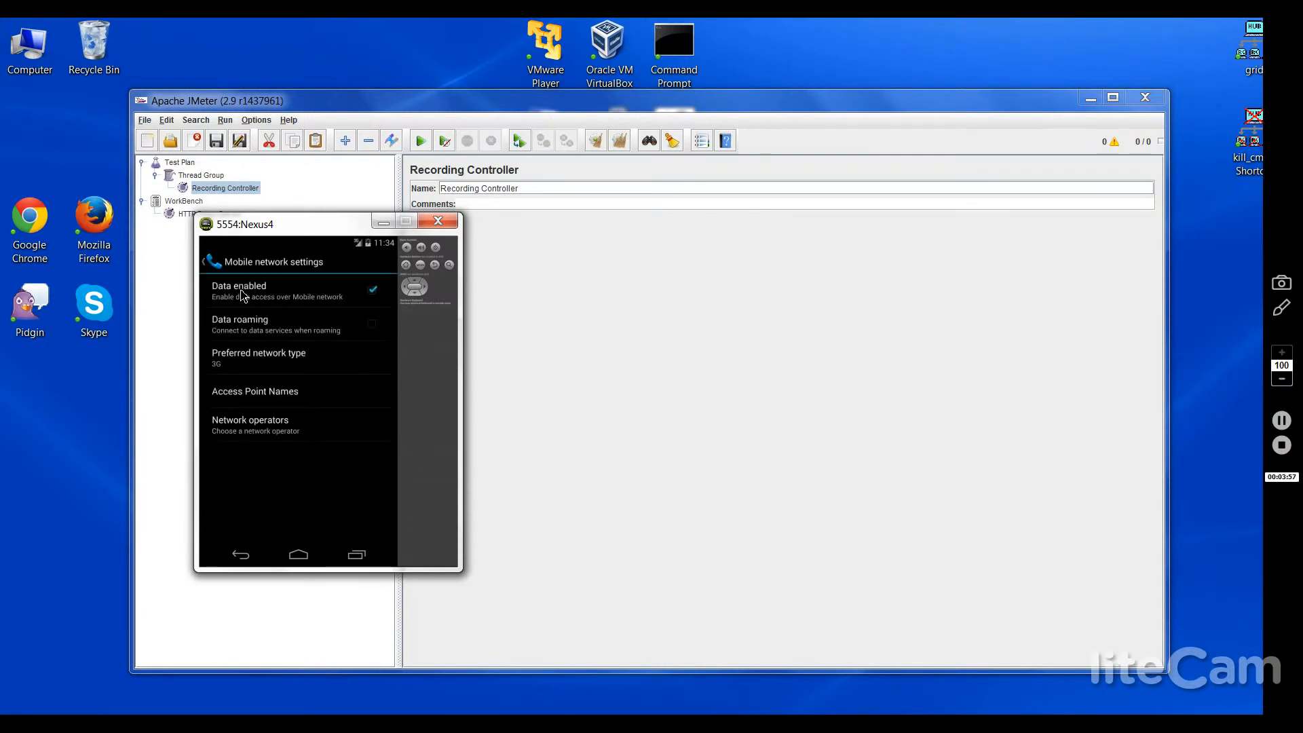
left_click(261, 390)
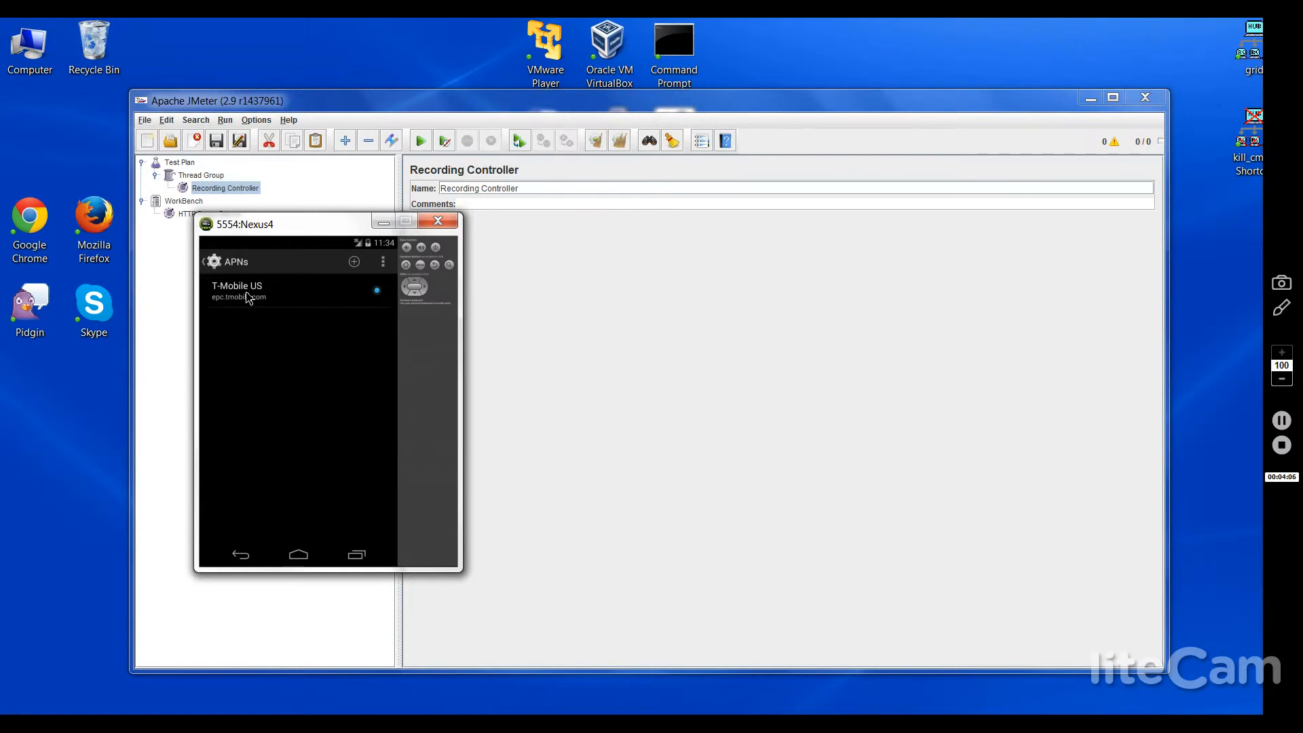
left_click(248, 299)
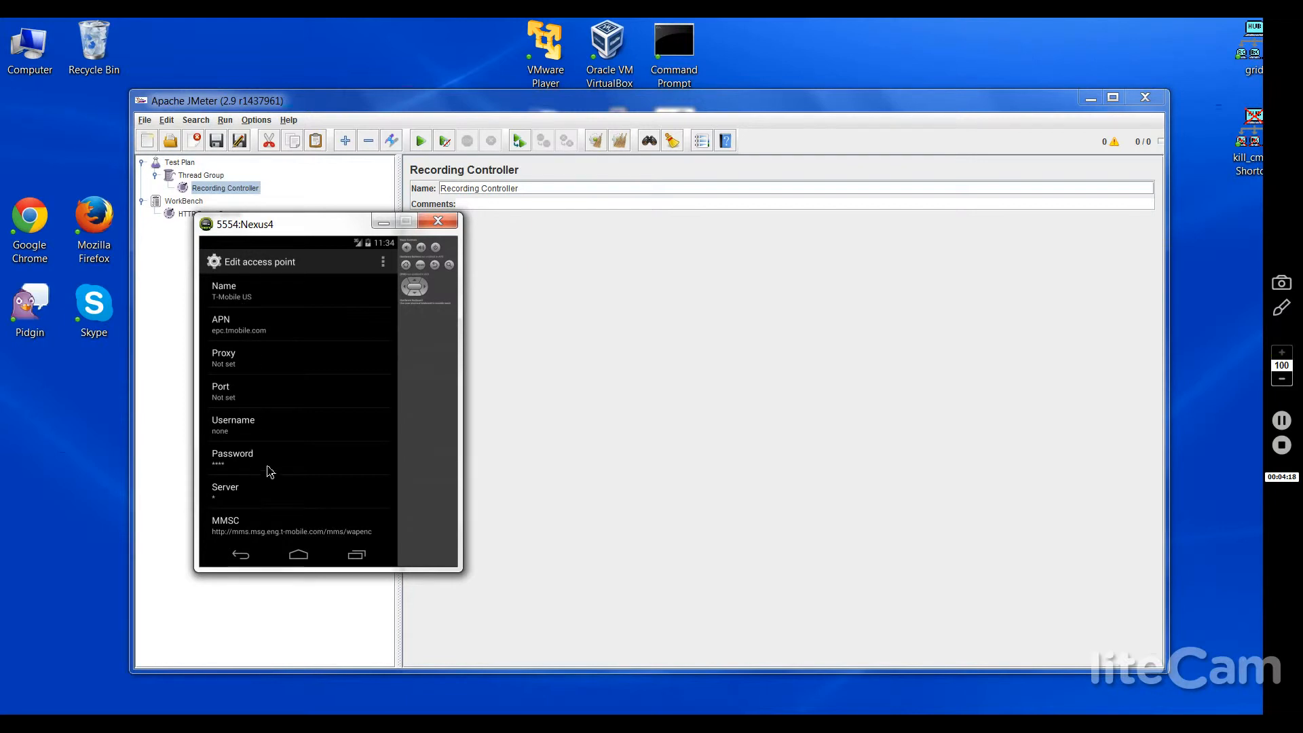
left_click(223, 361)
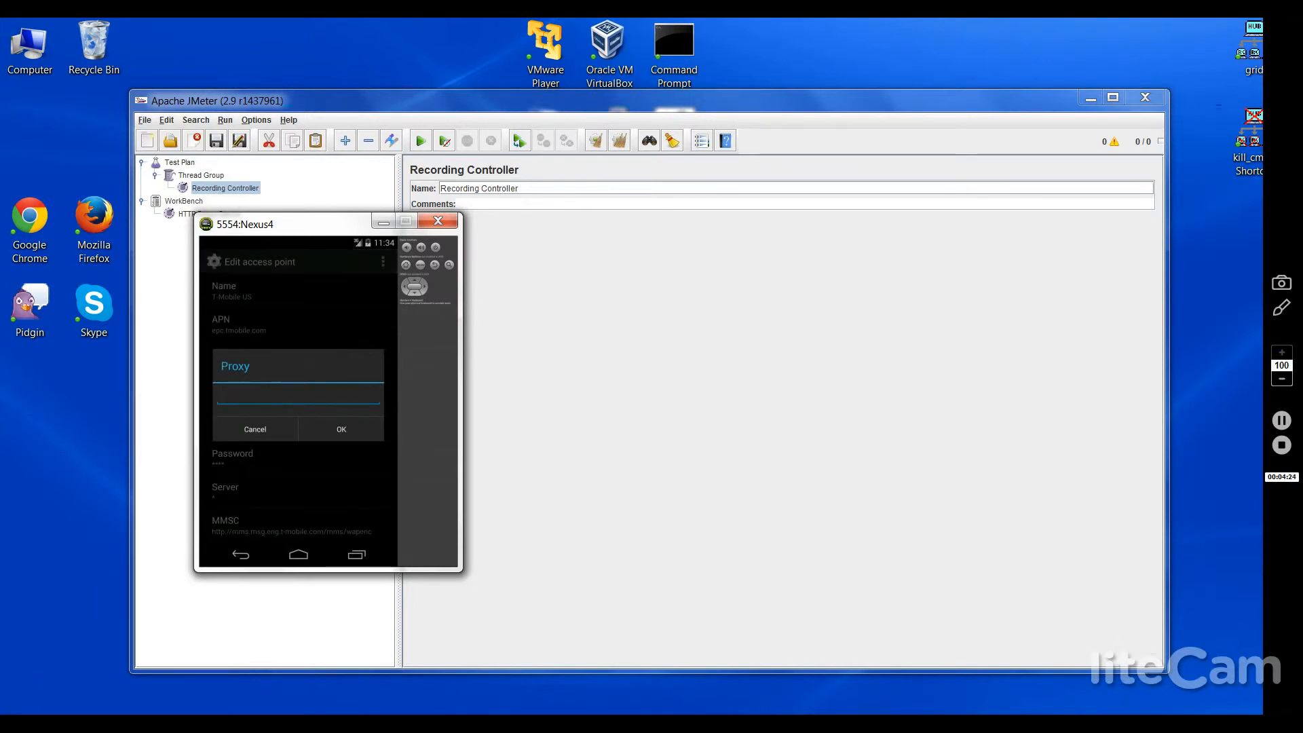
left_click(31, 703)
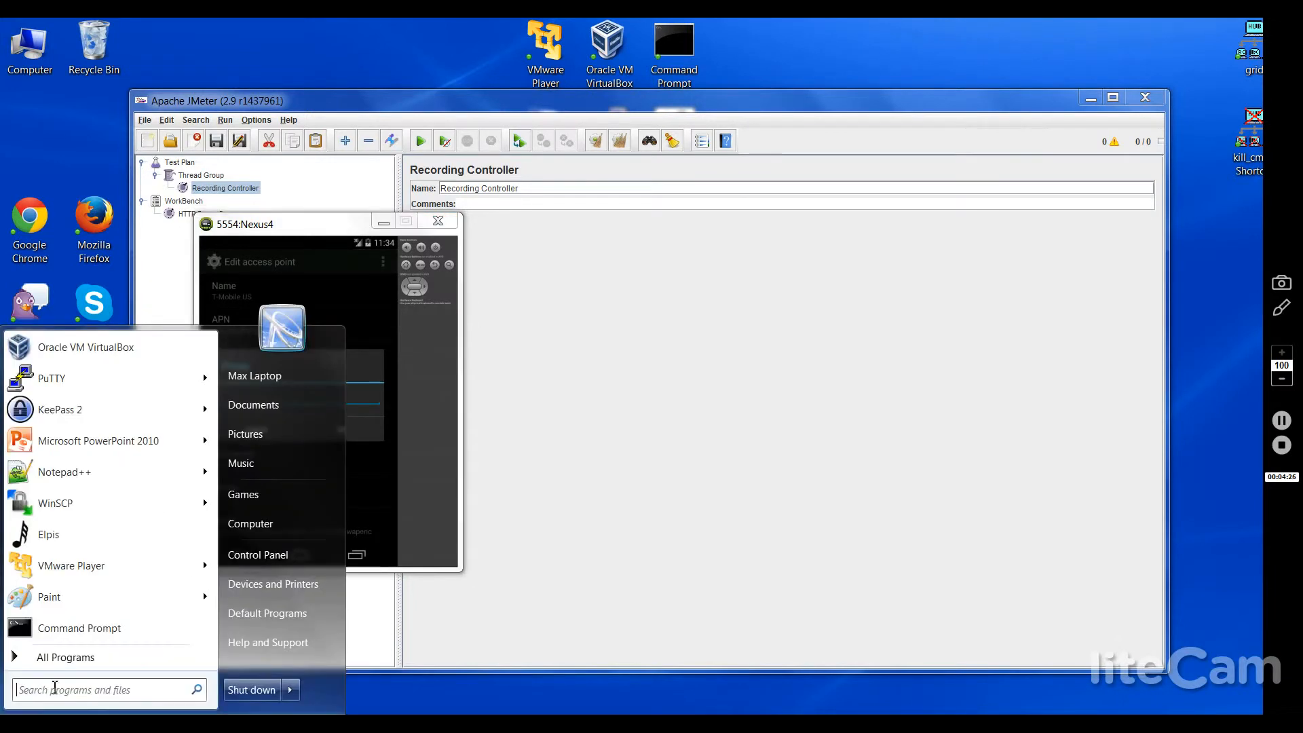
Step: Run ipconfig in Command Prompt to find the local IPv4 address 10.180.154.66
left_click(100, 634)
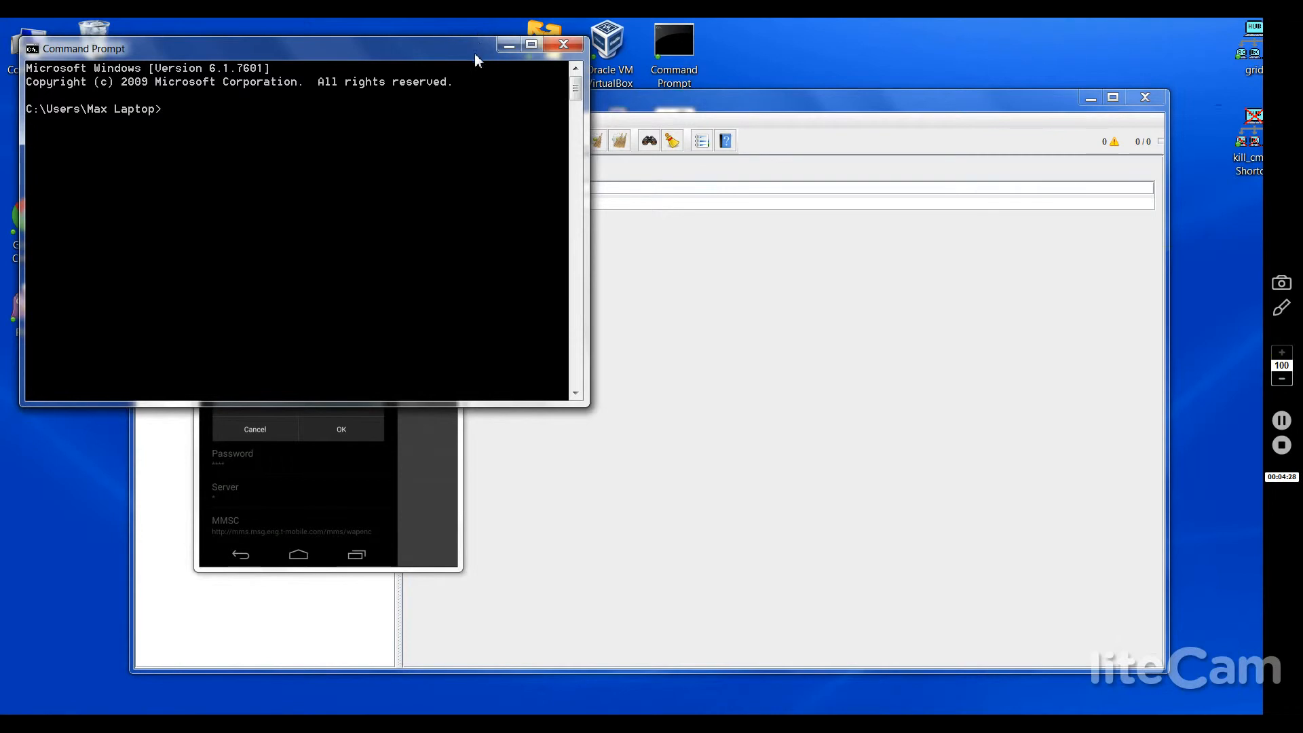
left_click_drag(474, 53, 1051, 146)
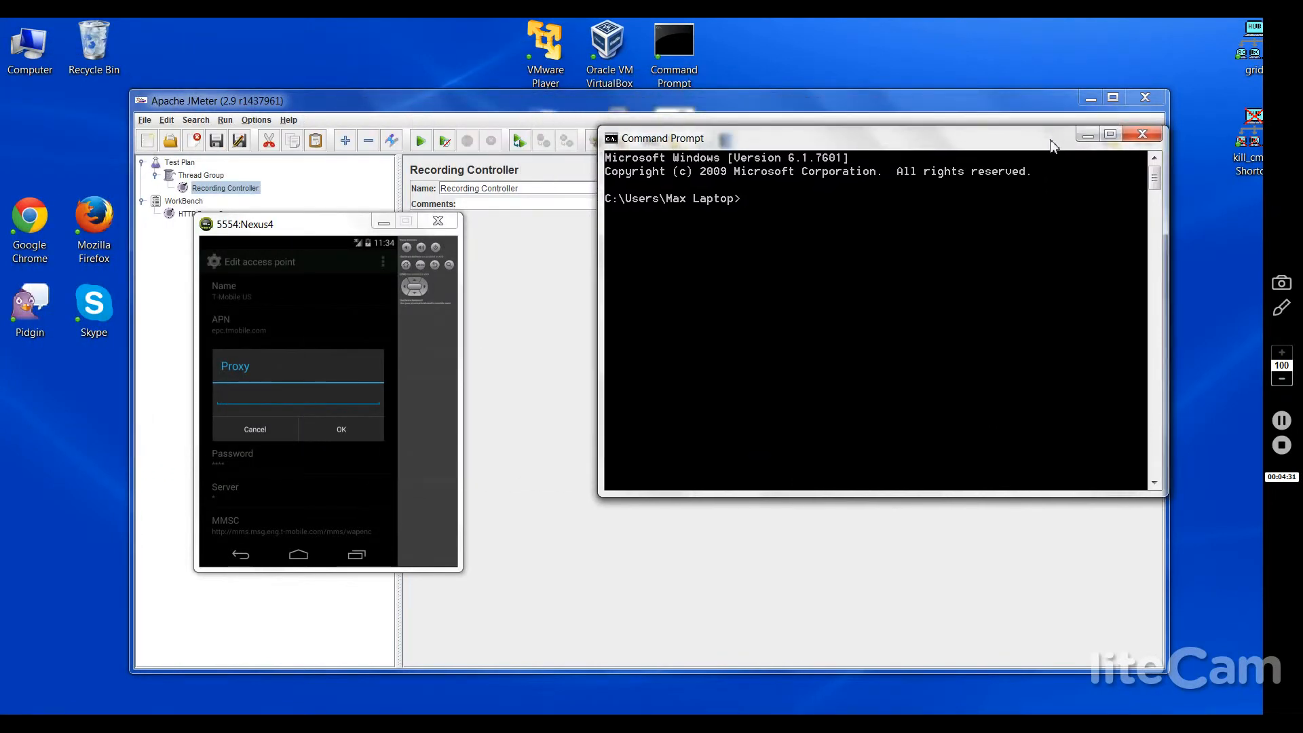
type("ipconfig")
key("Return")
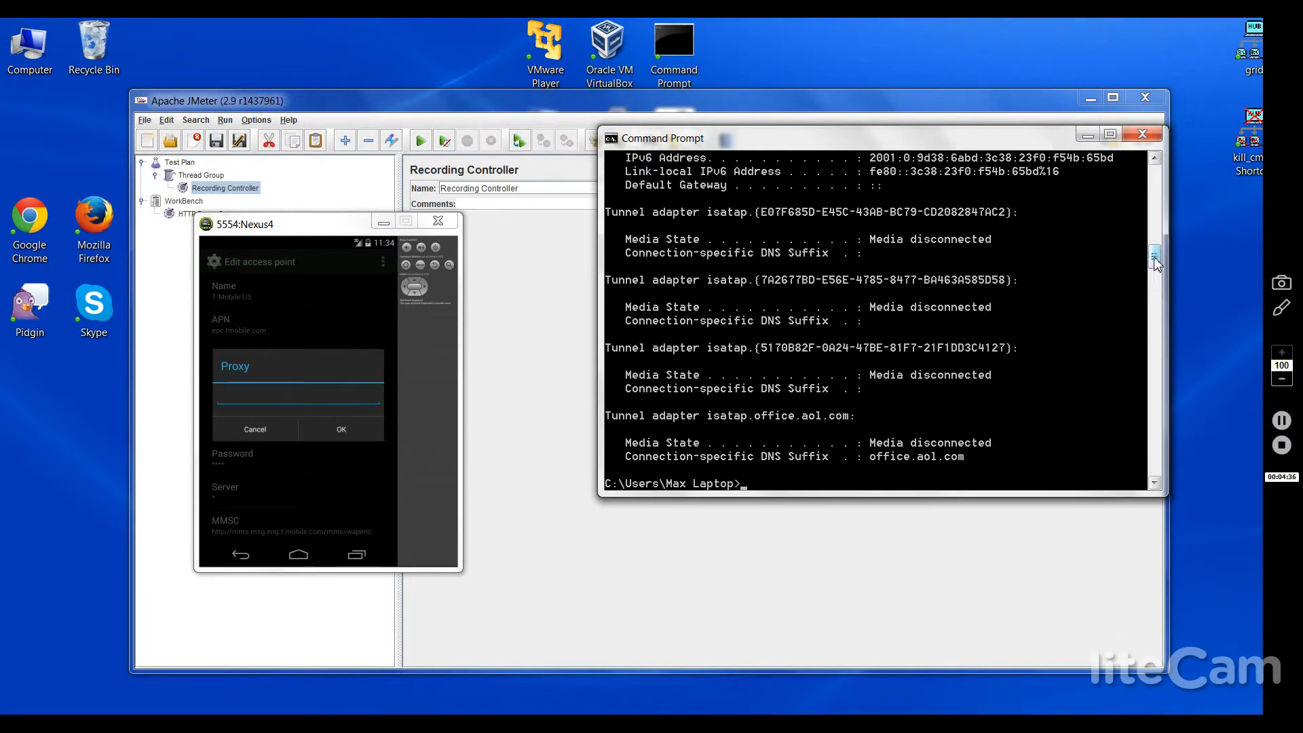
left_click_drag(1155, 260, 1158, 185)
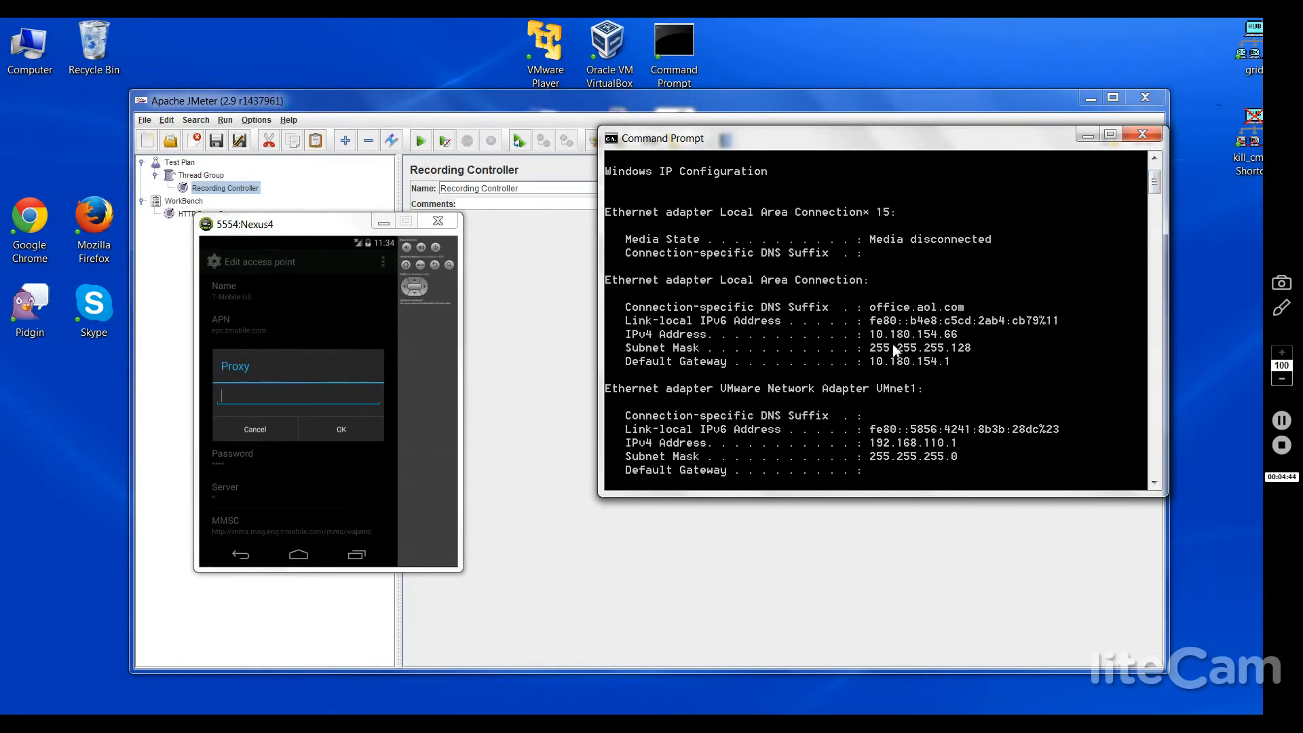
Step: Set the access point's proxy to 10.180.154.66 and open its Port setting
left_click(255, 395)
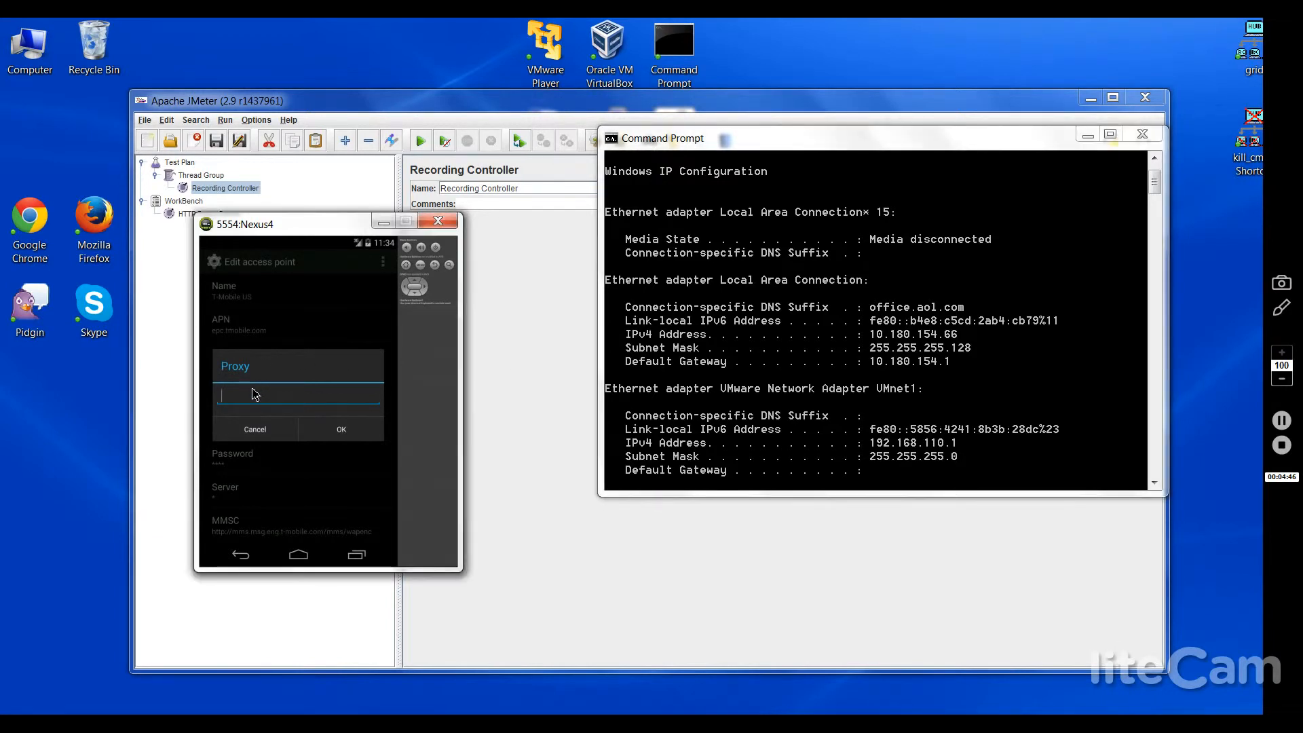
type("10.180.154.66")
left_click(257, 431)
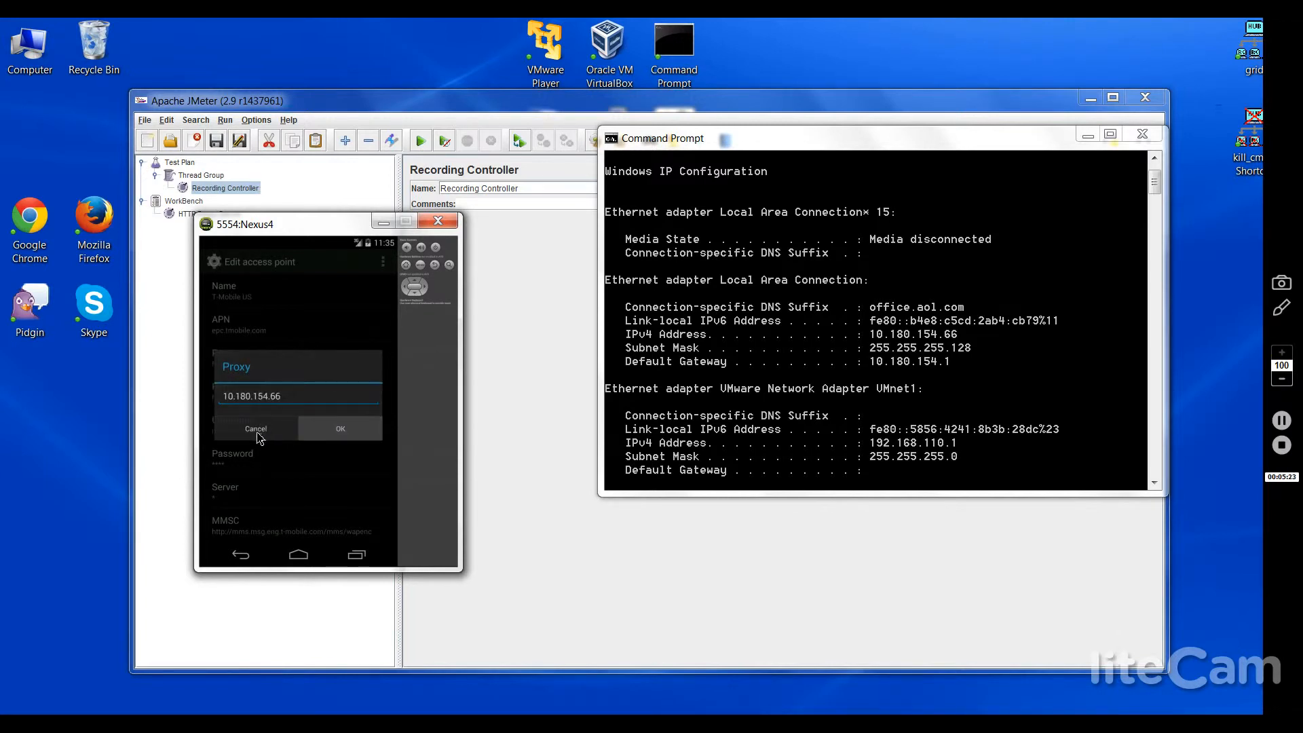
left_click(223, 398)
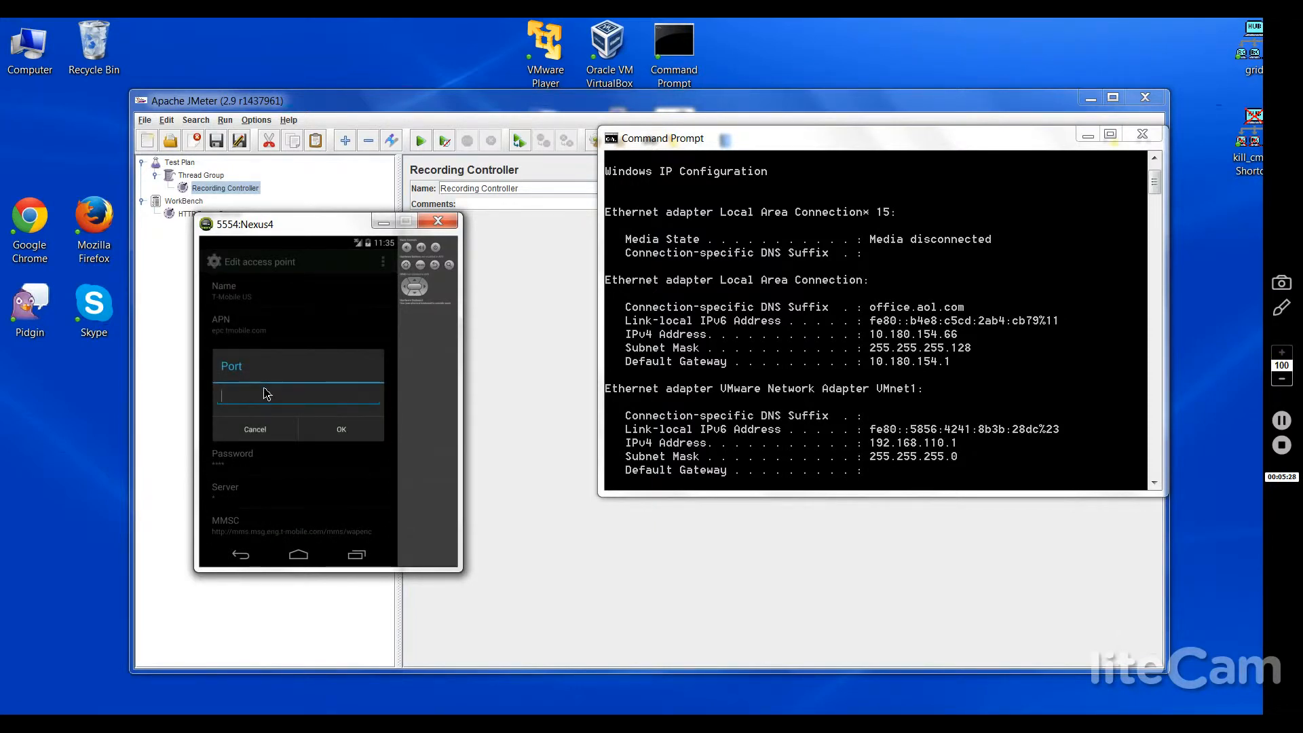
Step: Set the access point port to 5013 and return to the emulator home screen
type("5013")
left_click(324, 435)
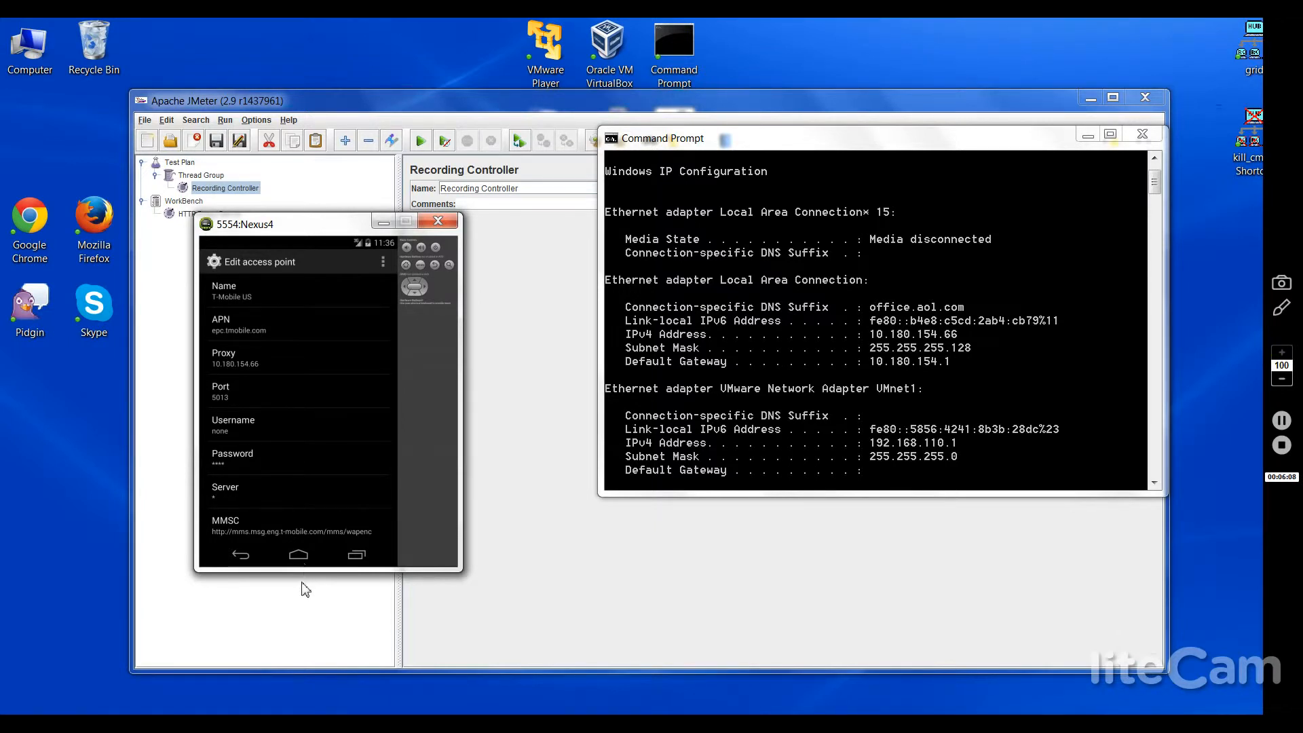
left_click(297, 558)
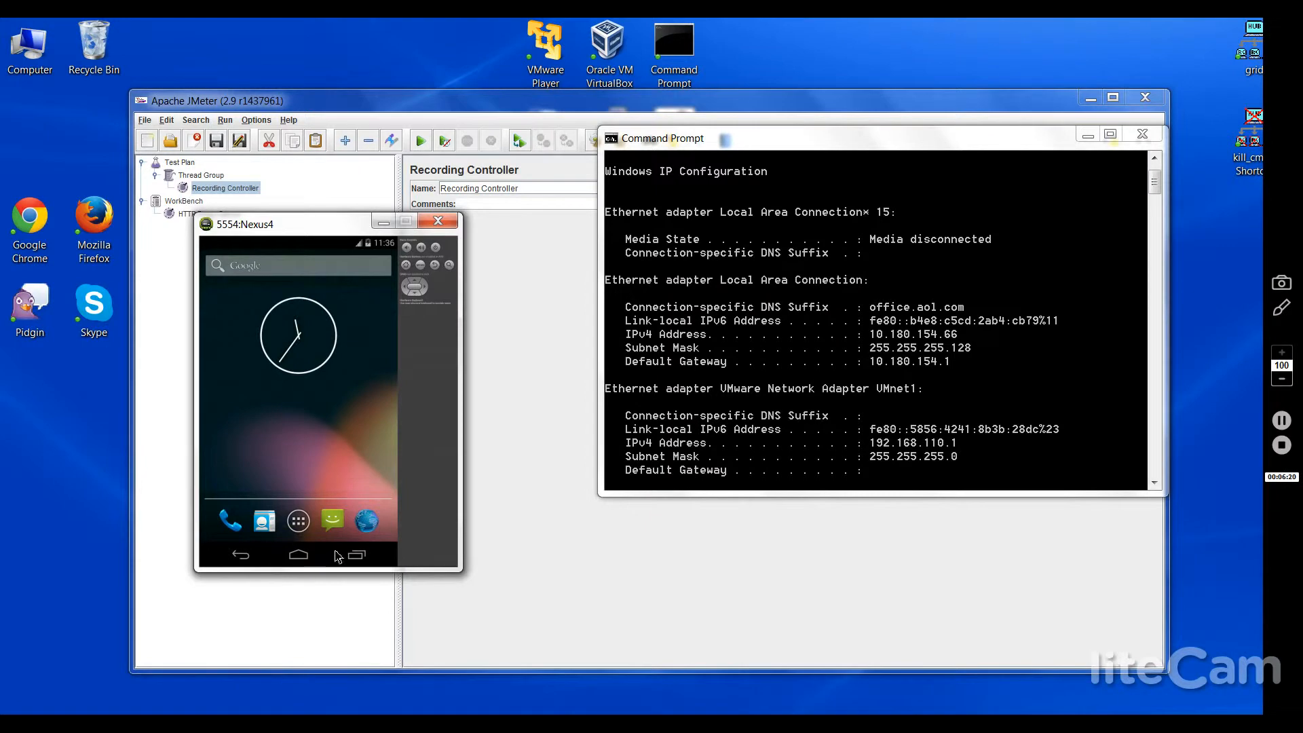
Step: Launch the emulator's browser, reposition the emulator window, and select the current web address
left_click(372, 530)
left_click_drag(327, 229, 593, 260)
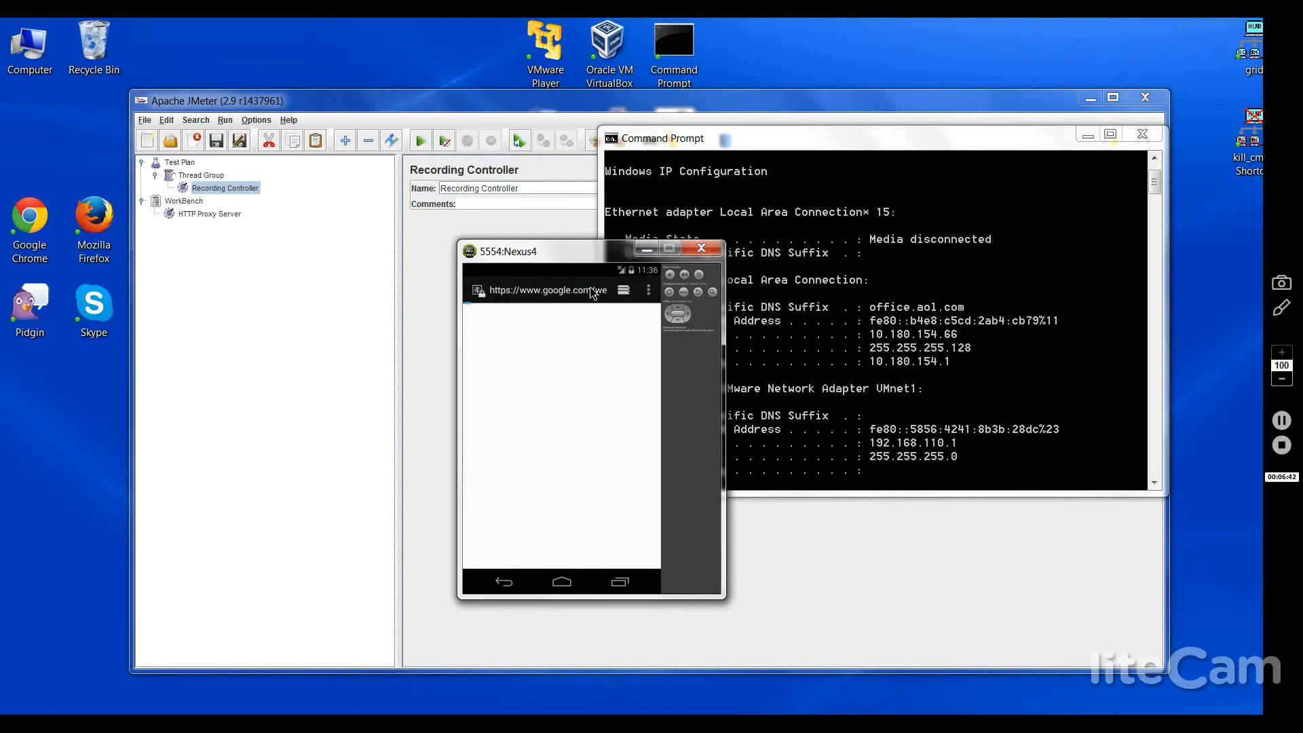
left_click(592, 292)
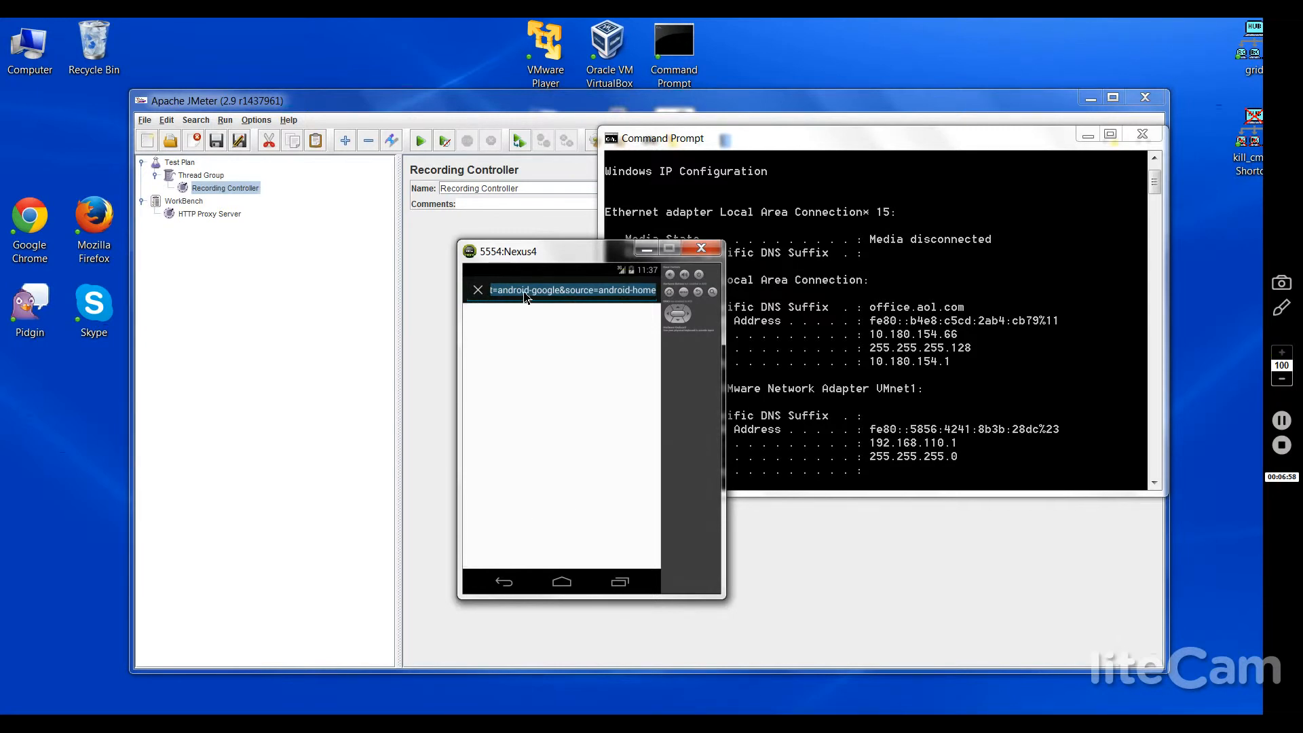
type("c")
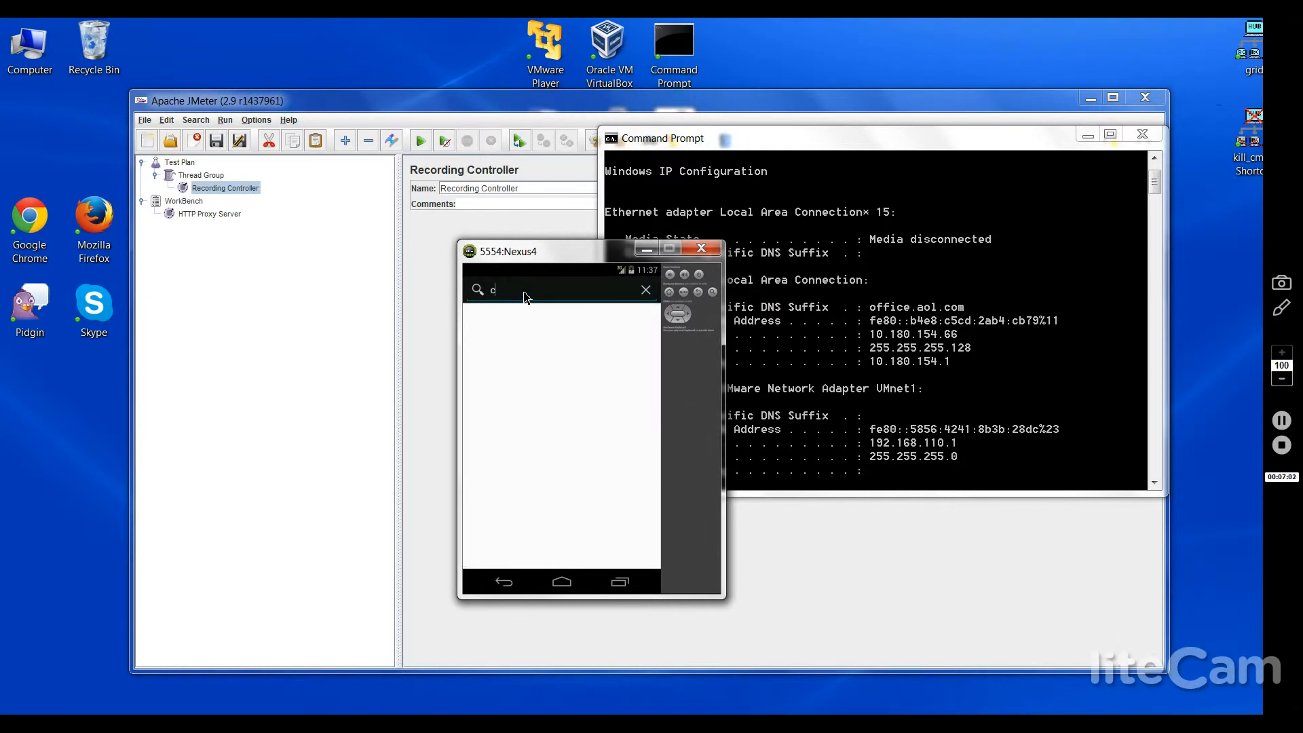
key("BackSpace")
type("www.coveros.com")
key("Return")
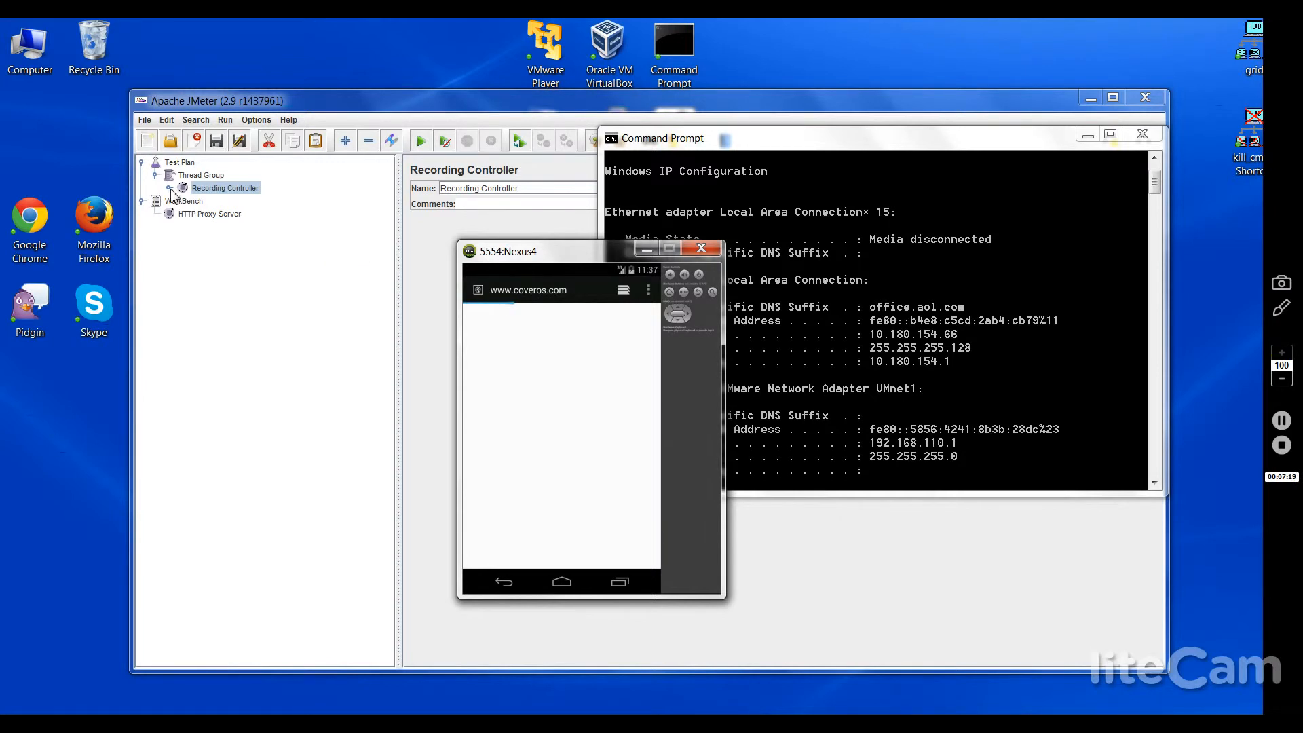
left_click(169, 188)
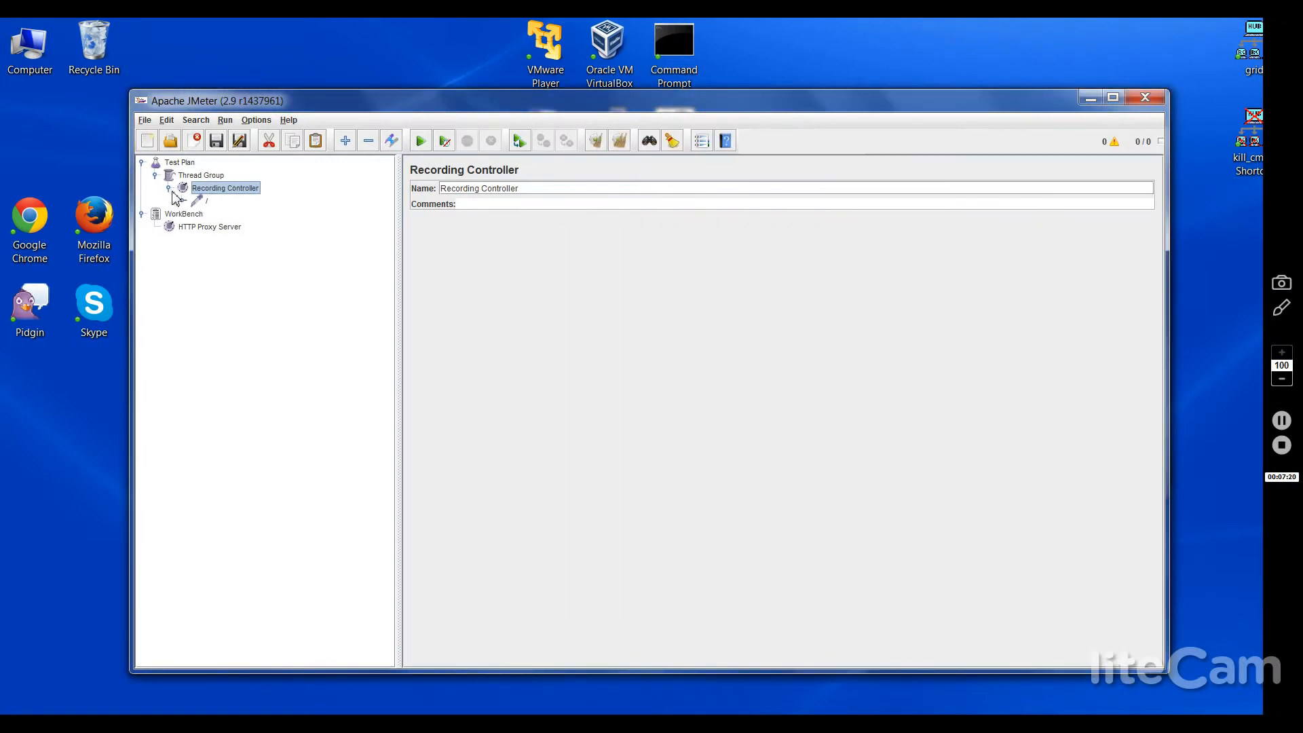
Step: Inspect the recorded site root, /favicon.ico, two /complete/search and jetpack stylesheet samplers
left_click(209, 200)
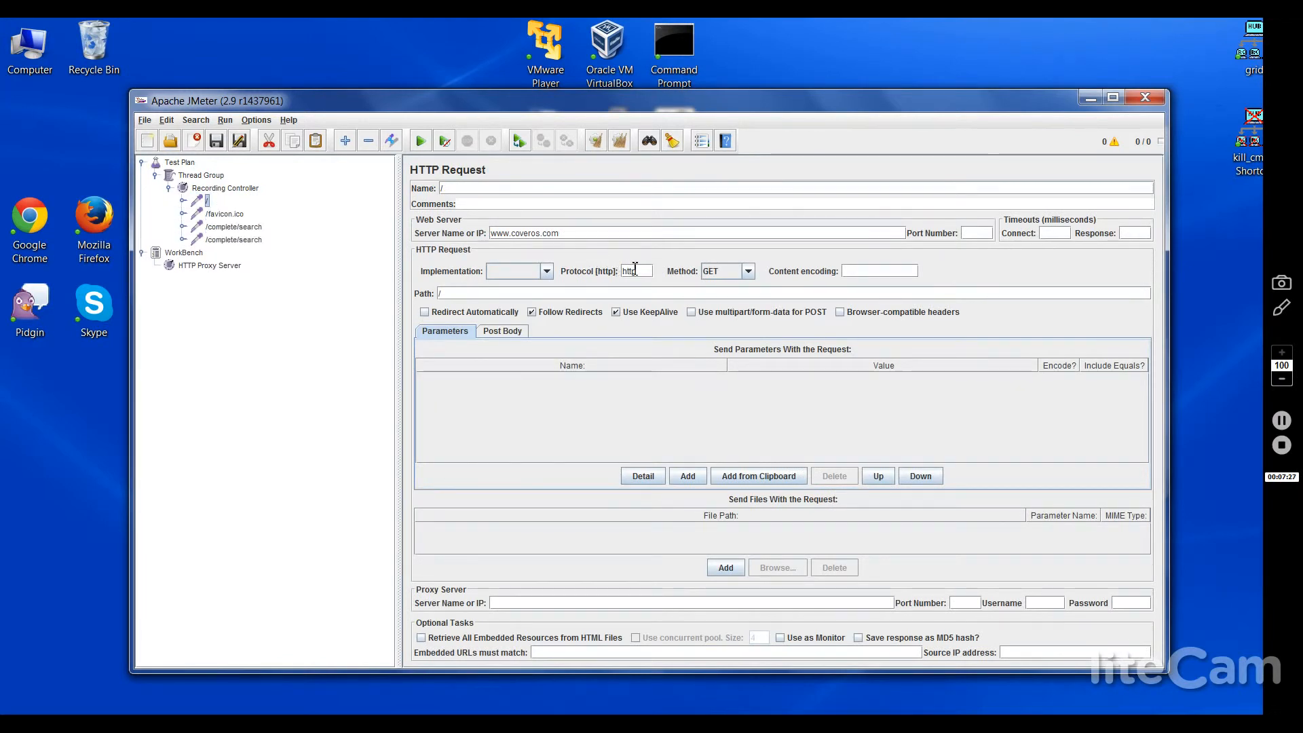
left_click(212, 213)
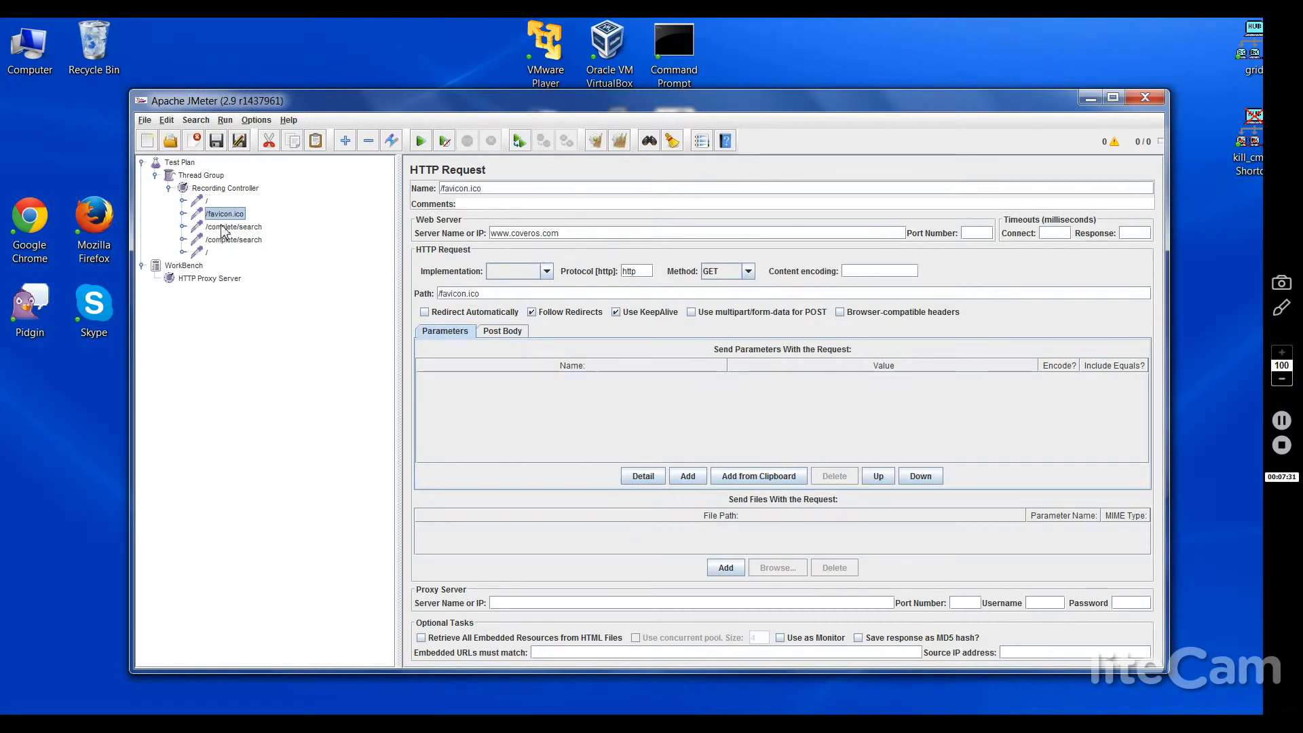
left_click(224, 228)
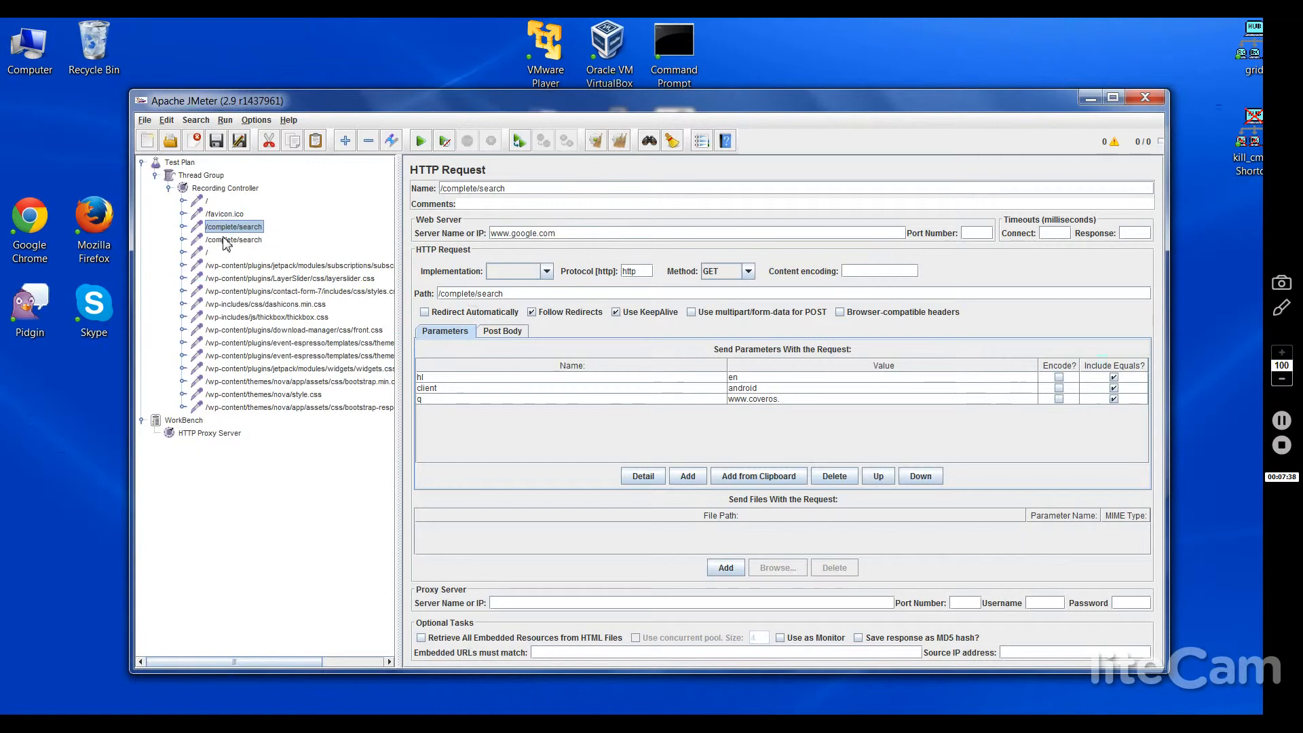
left_click(226, 241)
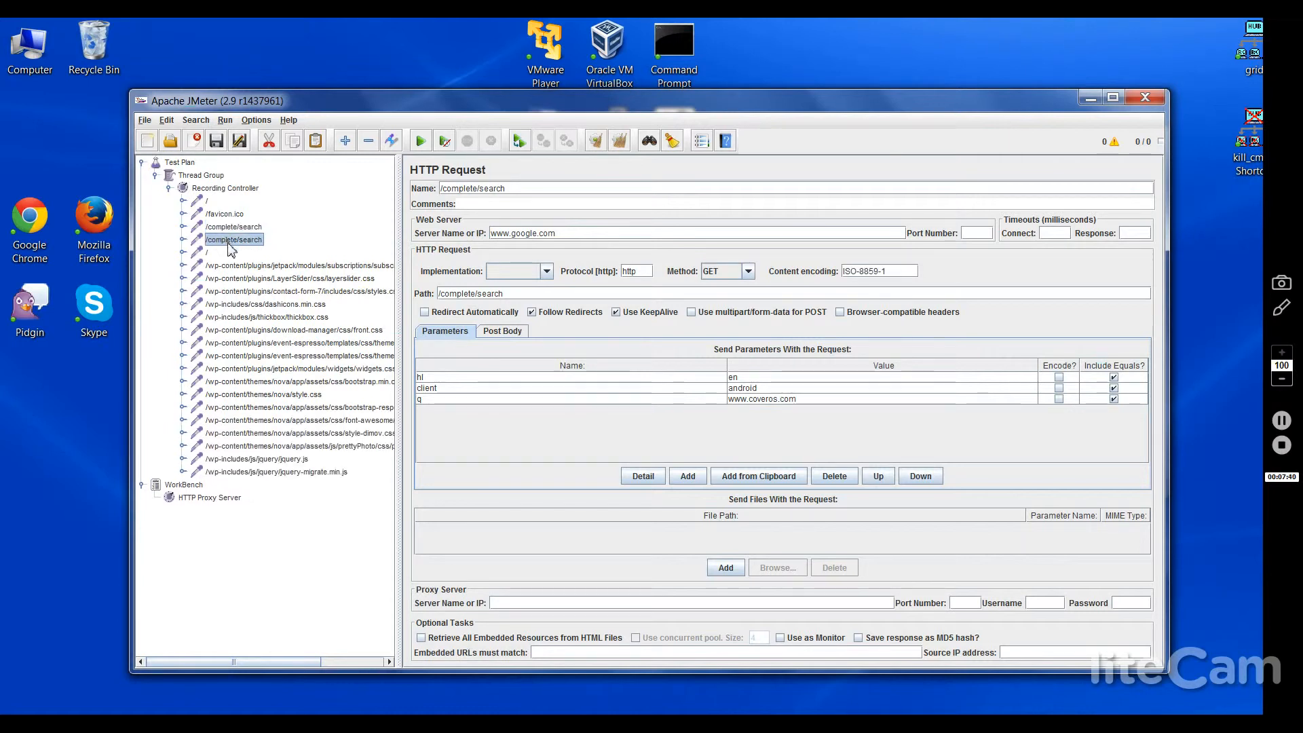
left_click(219, 266)
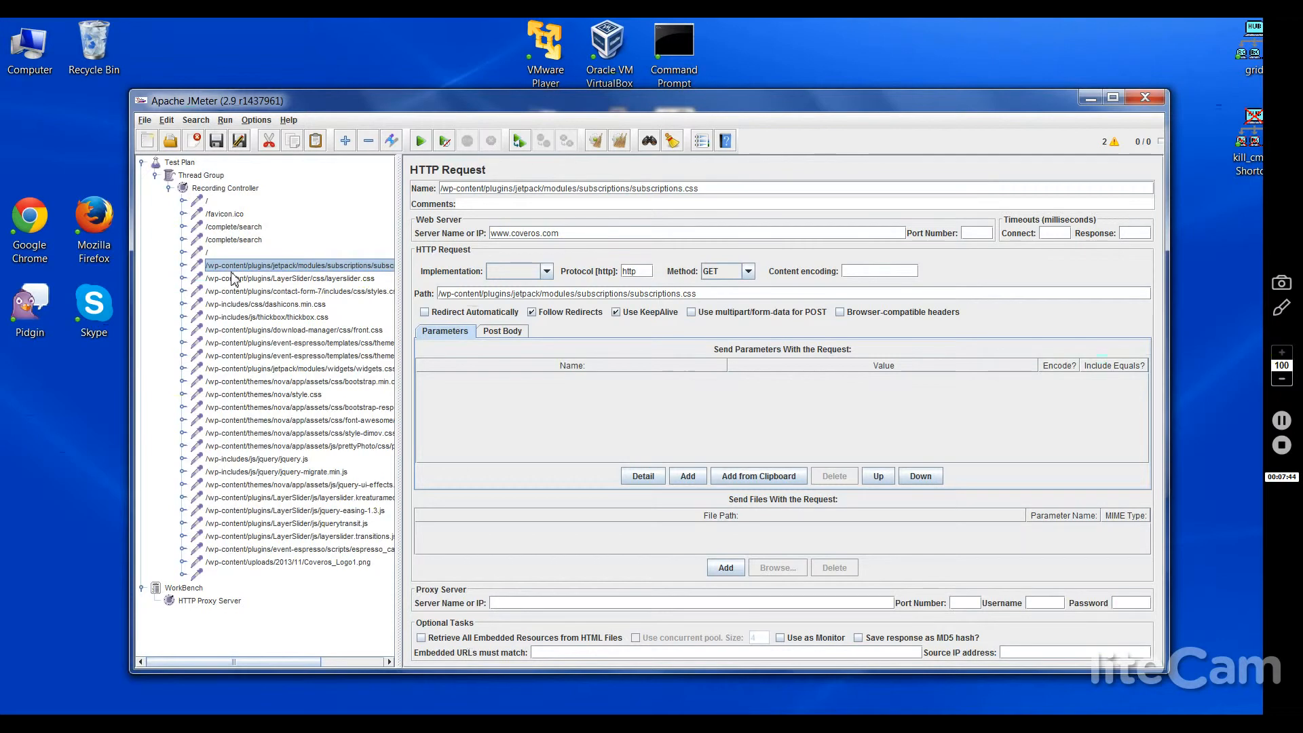
key("alt+Tab")
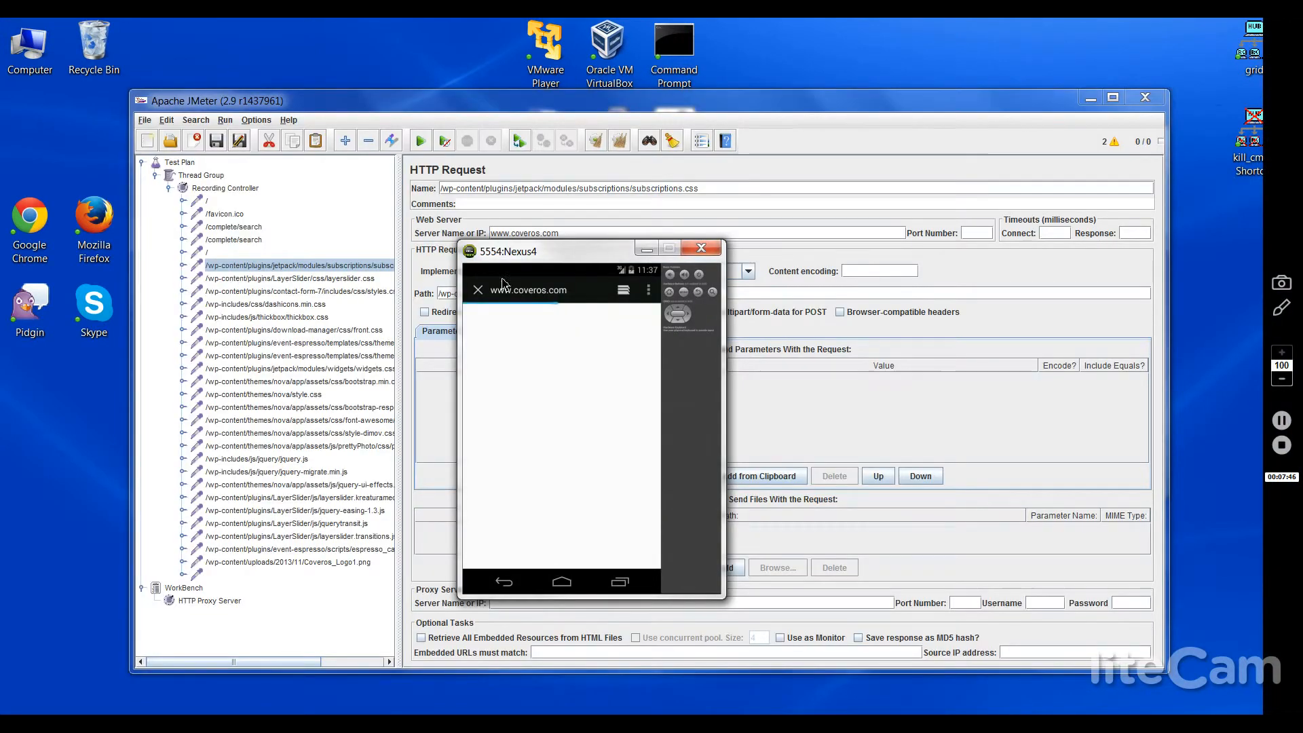
Step: Move the emulator over JMeter, pass its certificate warning, and inspect /complete/search's header manager
left_click_drag(589, 257, 755, 213)
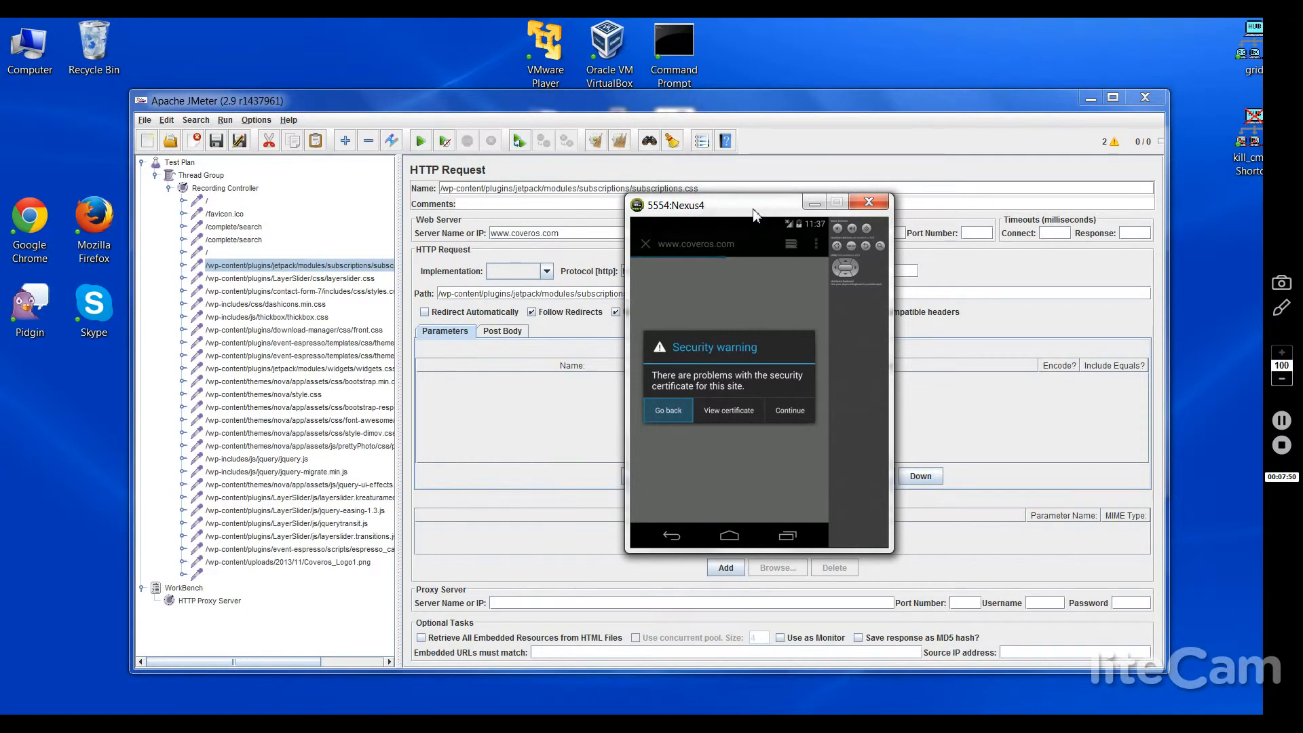
left_click(786, 416)
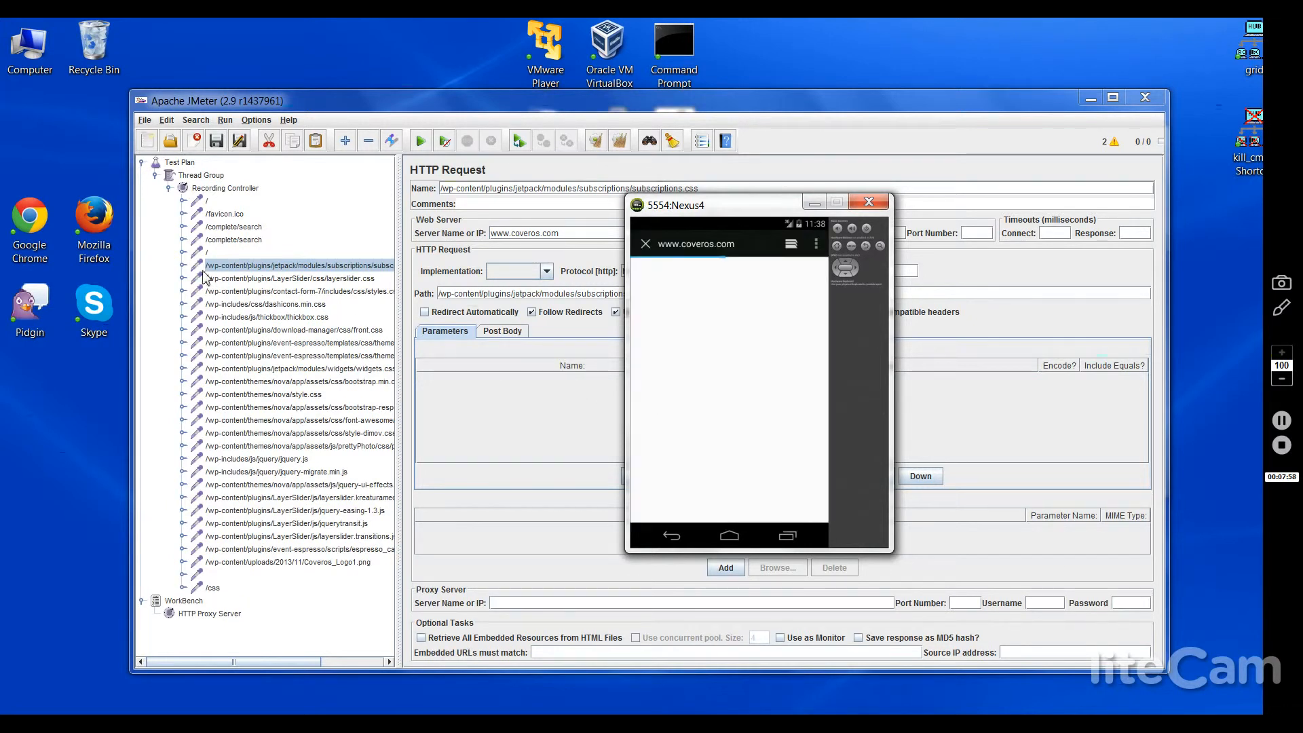
left_click(183, 228)
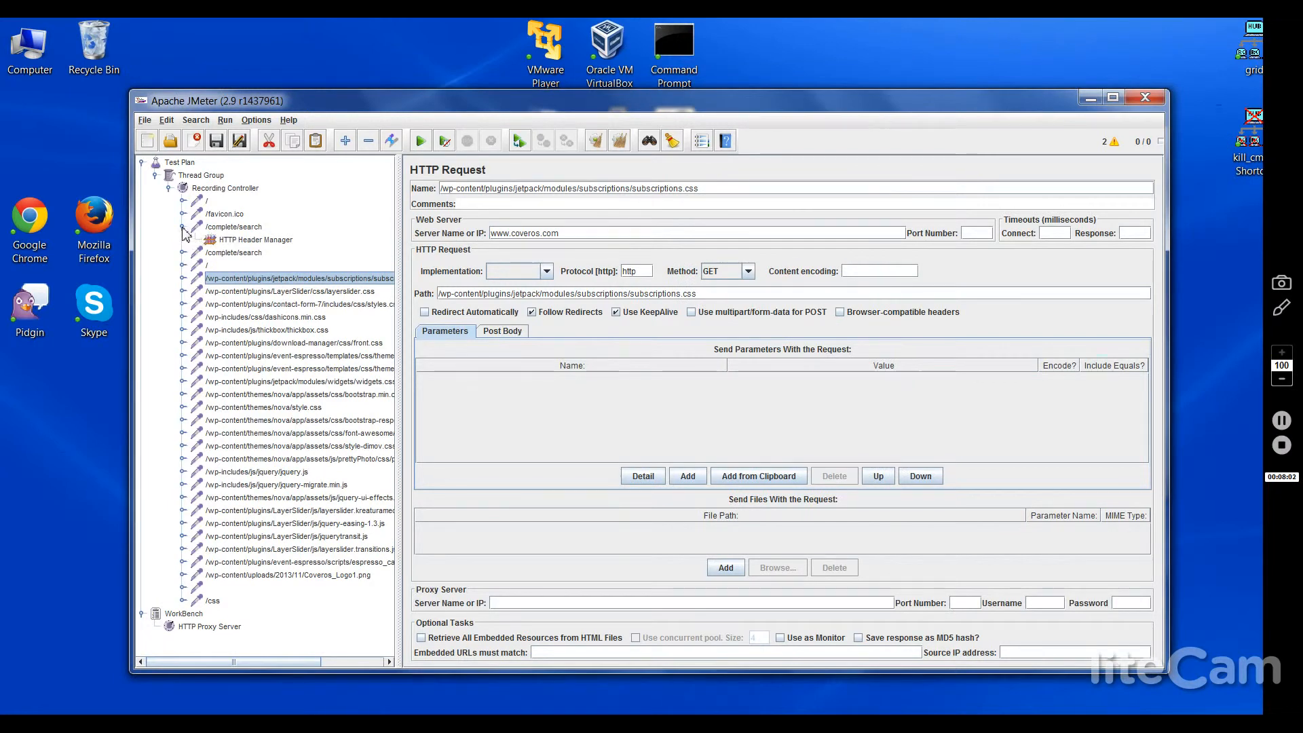
left_click(183, 228)
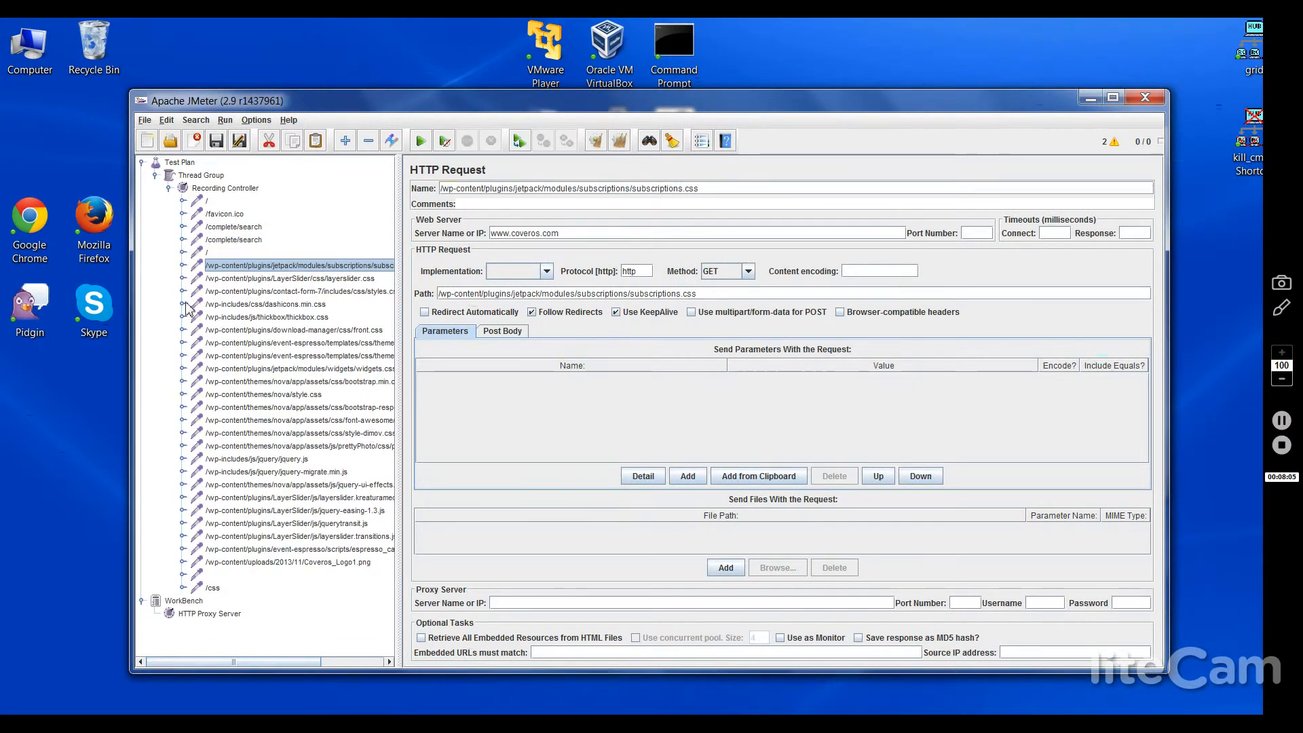
Step: Expand and collapse the jquery.js, /css, blank and AgileDevThumb2.png samplers to check their children
left_click(184, 459)
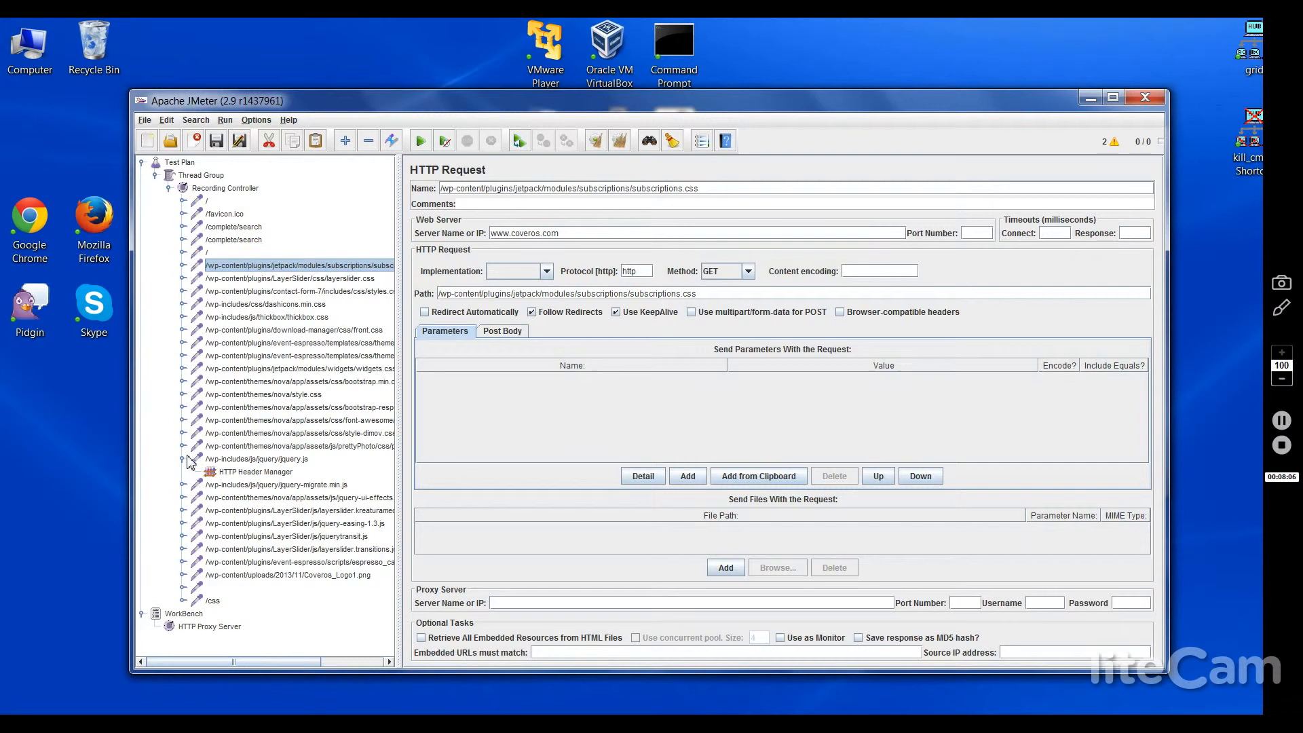
left_click(184, 460)
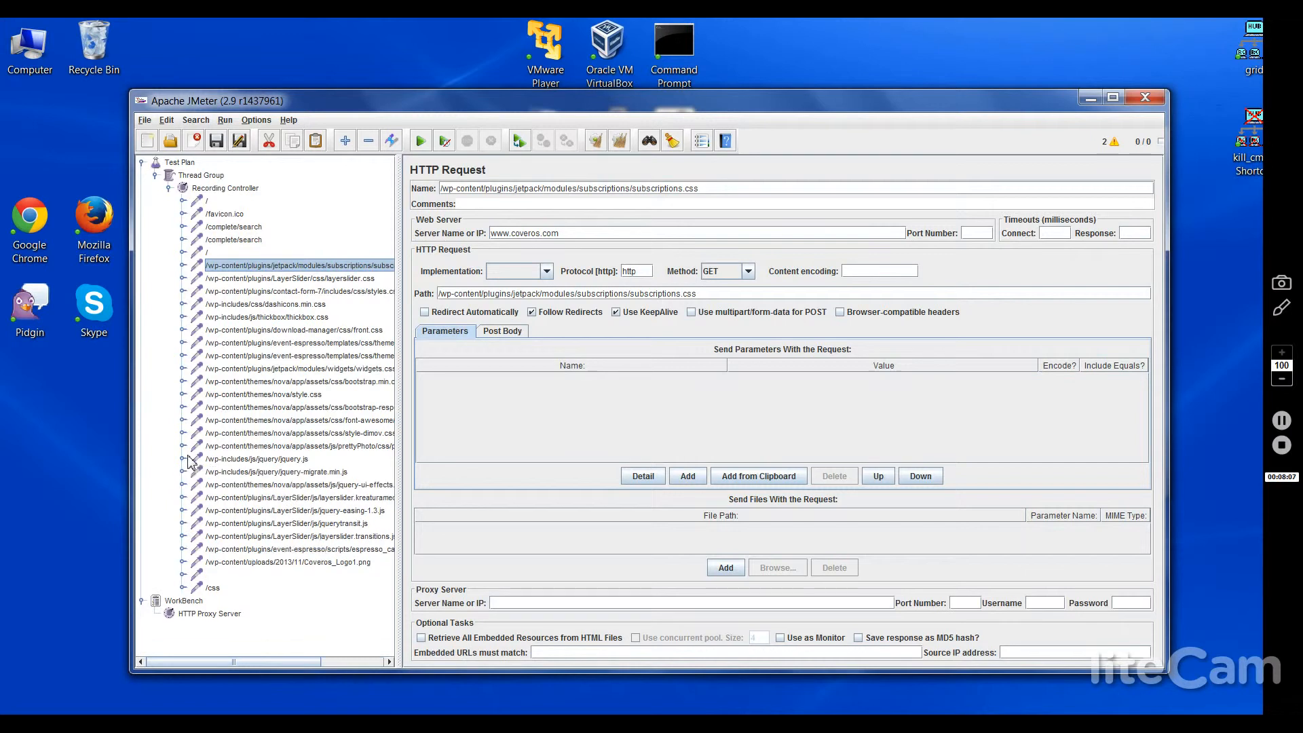
left_click(184, 587)
left_click(183, 588)
left_click(183, 575)
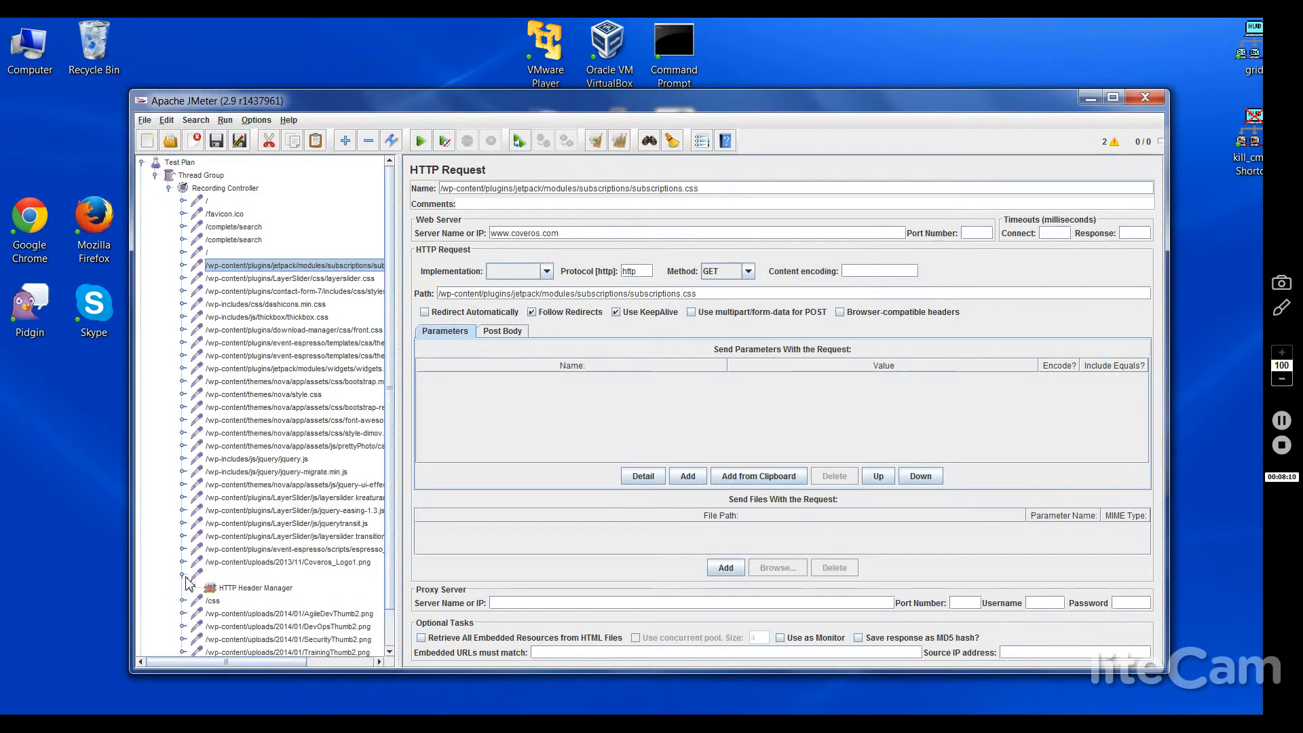
left_click(183, 574)
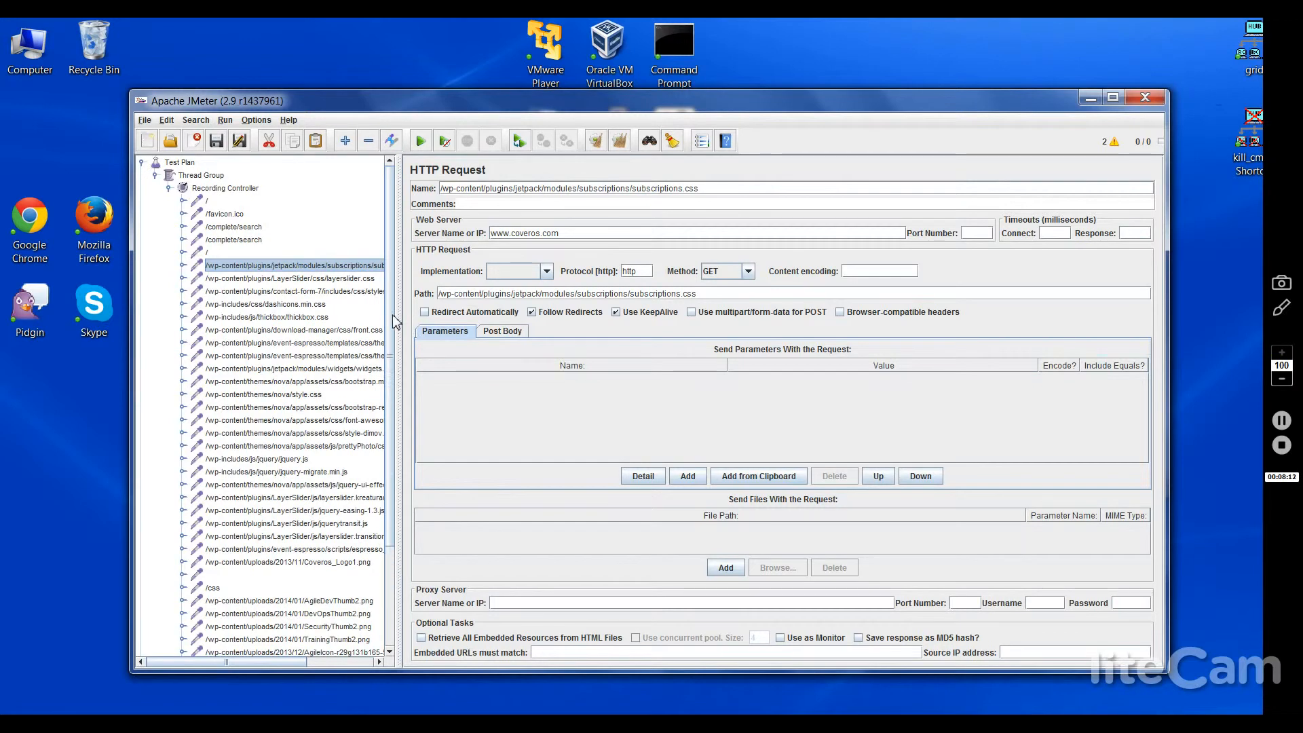
scroll(392, 427, "down", 3)
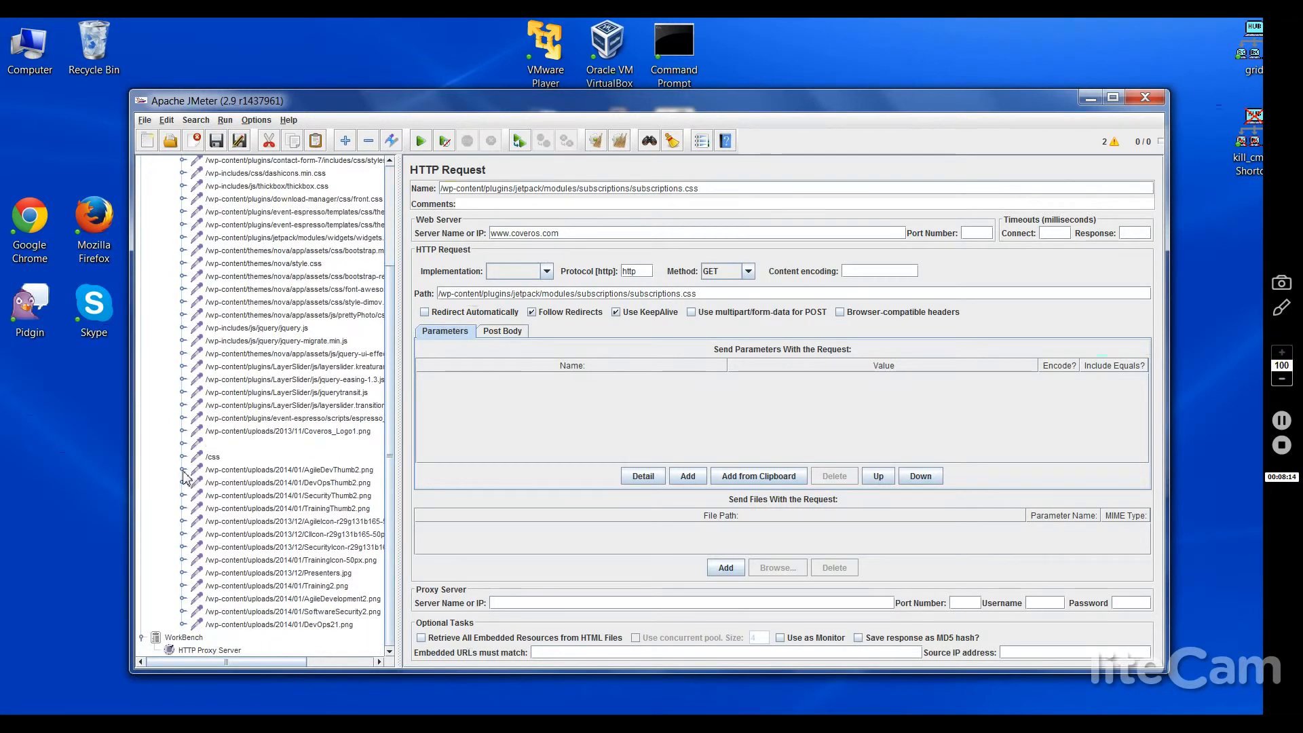
left_click(183, 470)
left_click(183, 471)
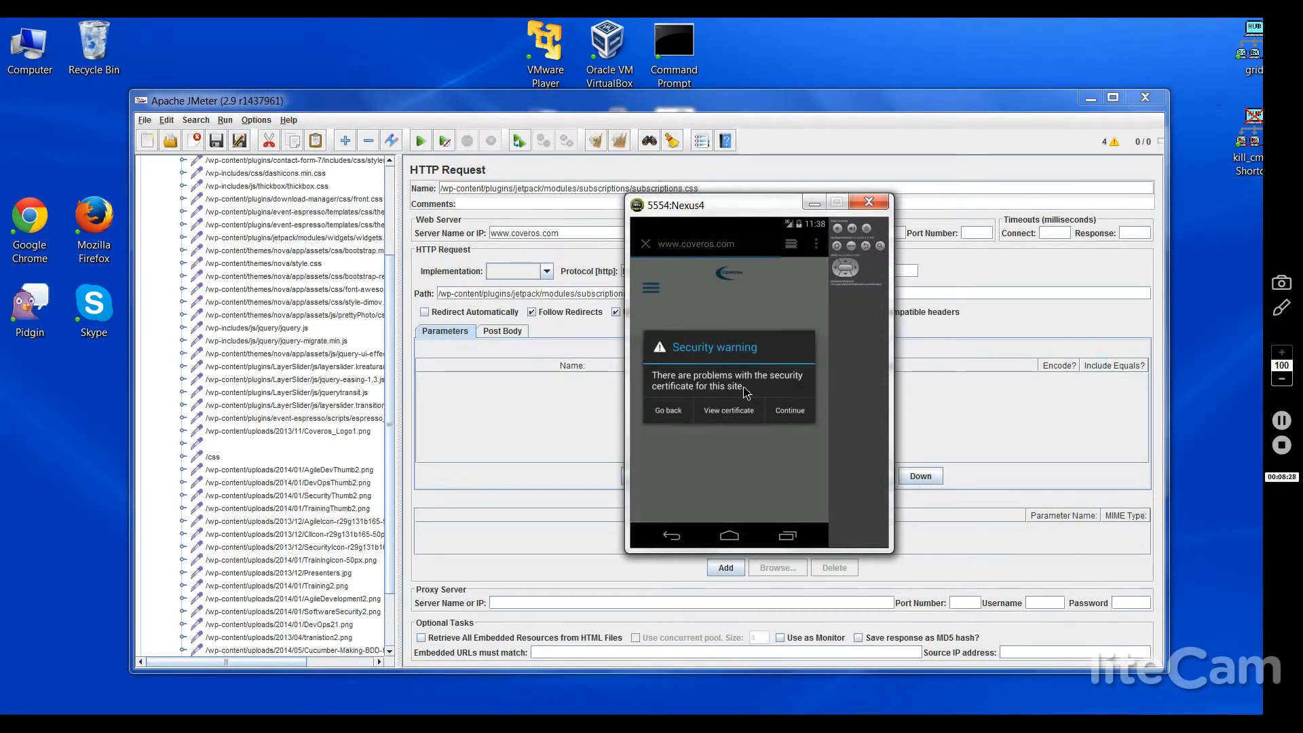
Step: Continue past the coveros.com certificate warning, scroll the home page, and open the Training page
left_click(784, 412)
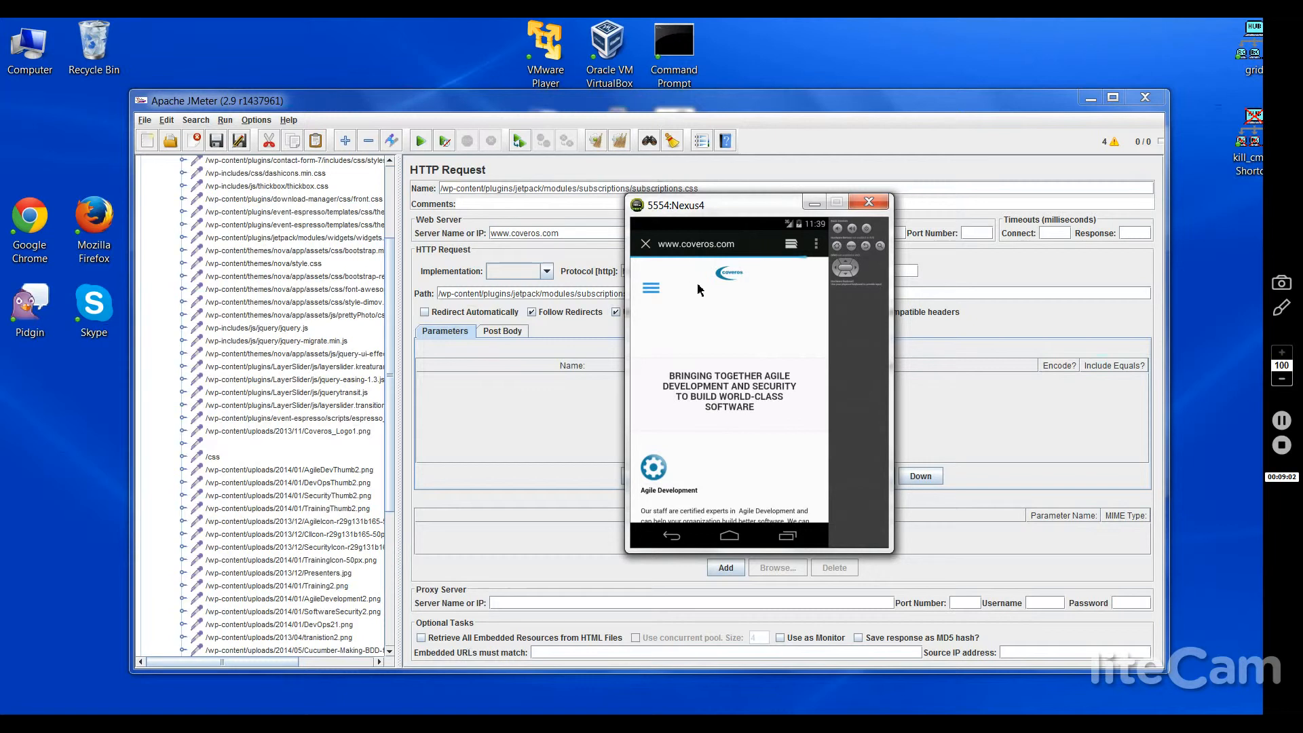
left_click_drag(752, 427, 753, 328)
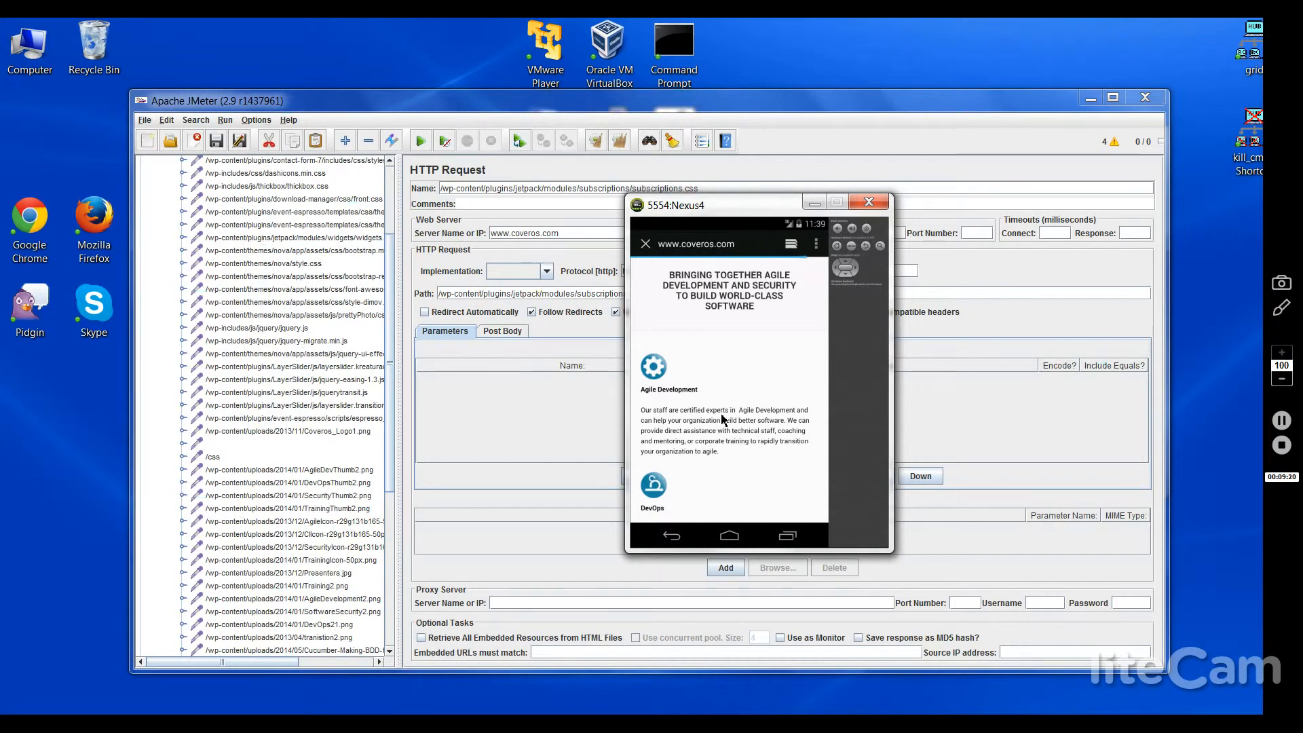
scroll(724, 419, "down", 5)
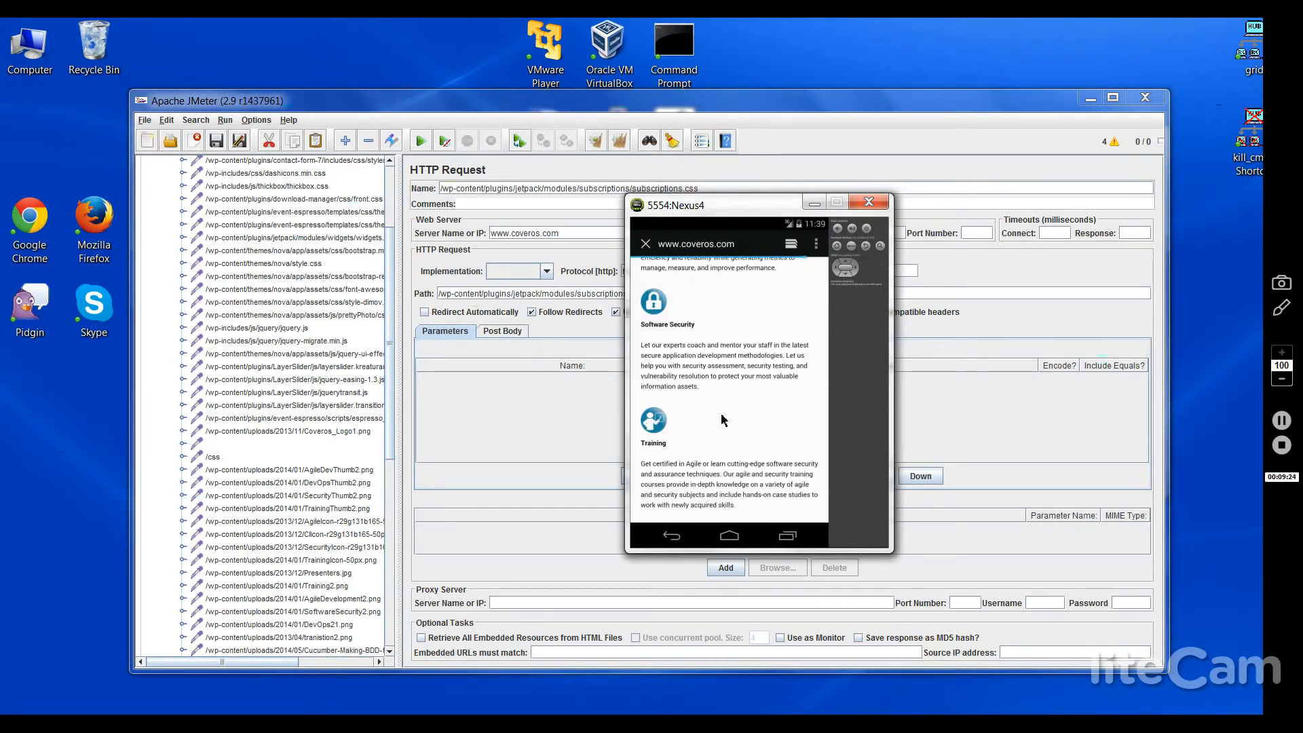
left_click(656, 422)
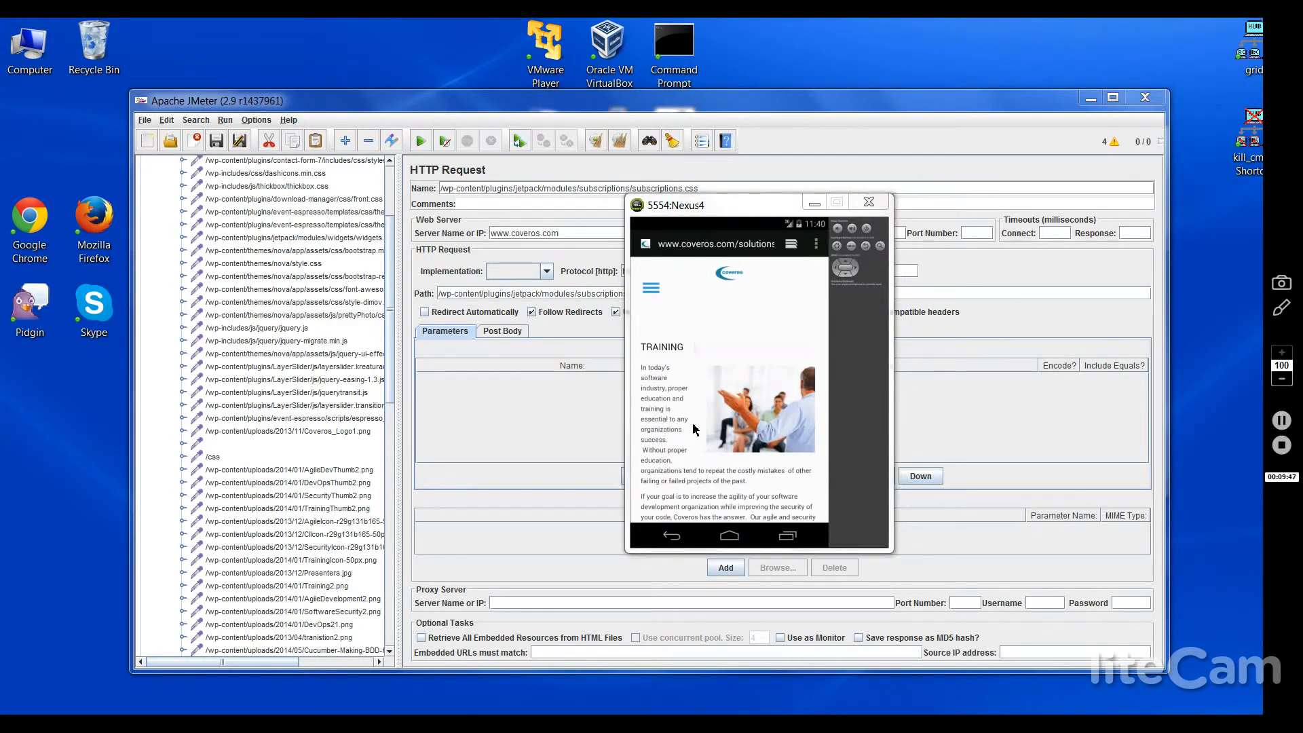
Step: Scroll the emulator's Training page down to the Book Your Next Training Event Now! form
left_click(695, 455)
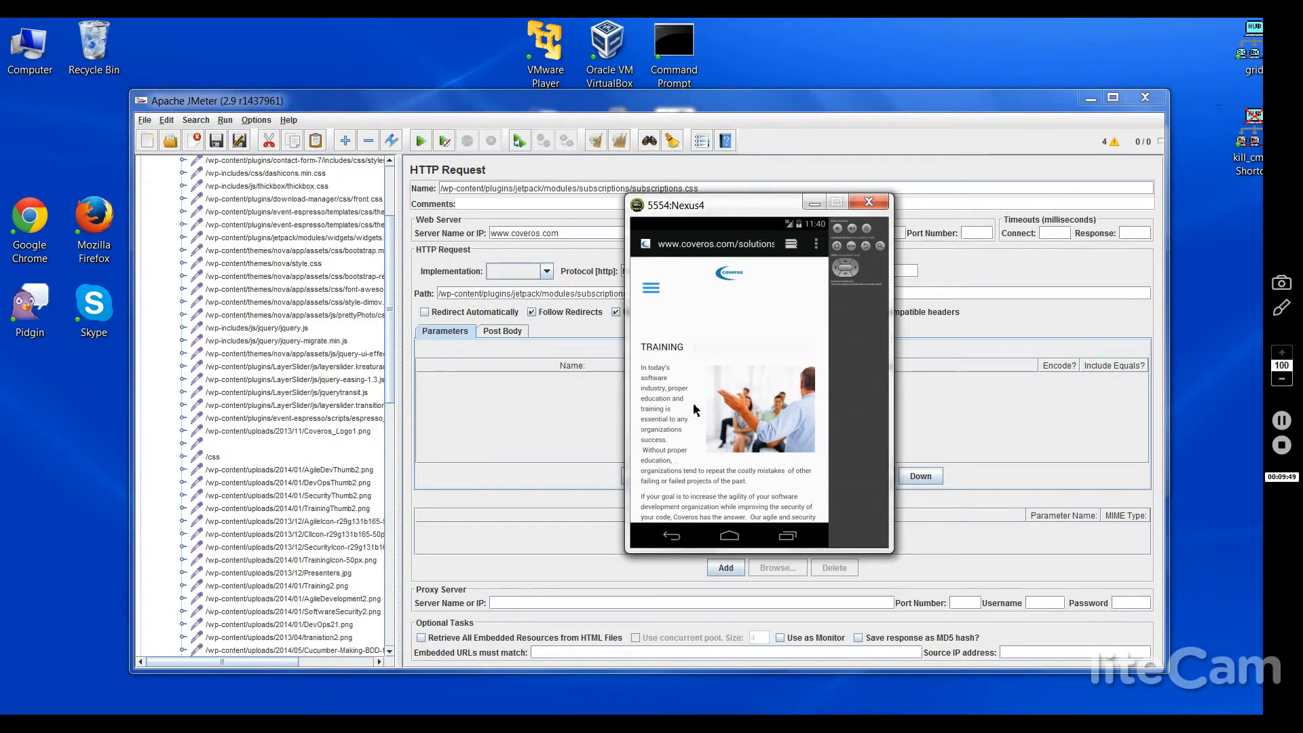
left_click_drag(672, 473, 658, 388)
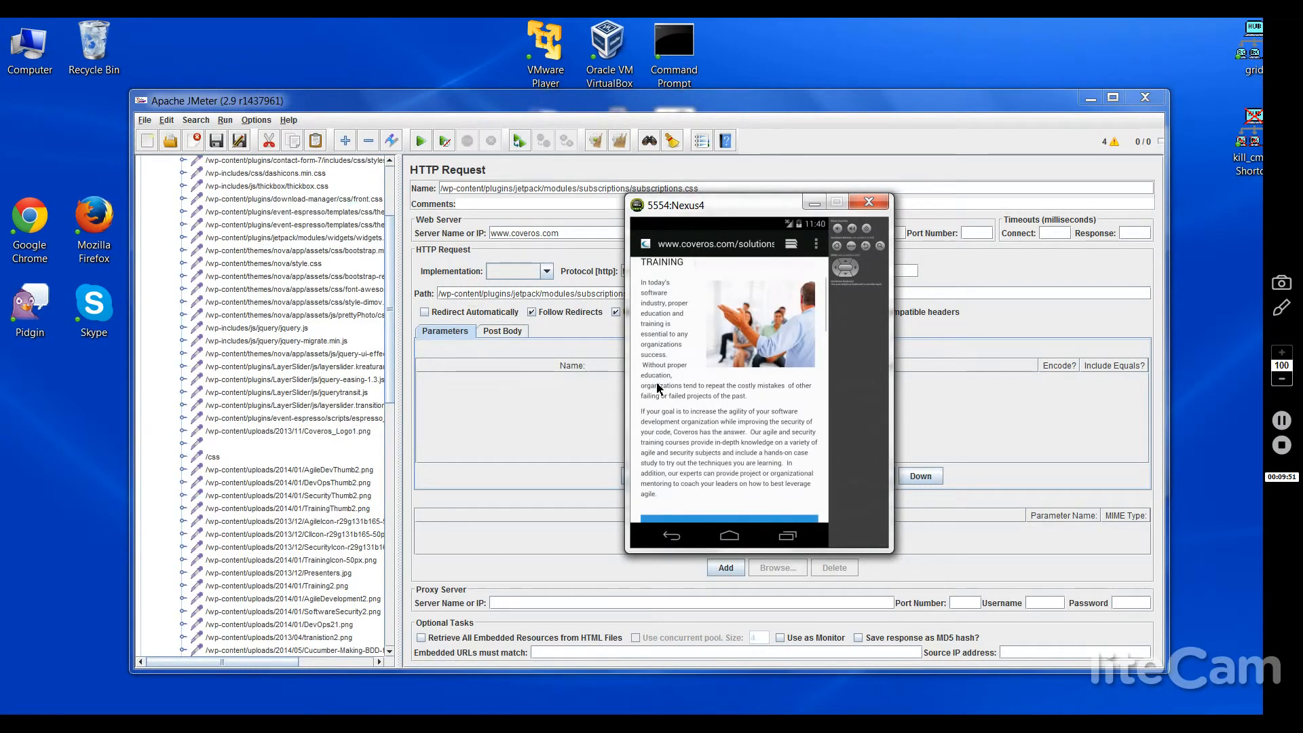
scroll(707, 483, "down", 2)
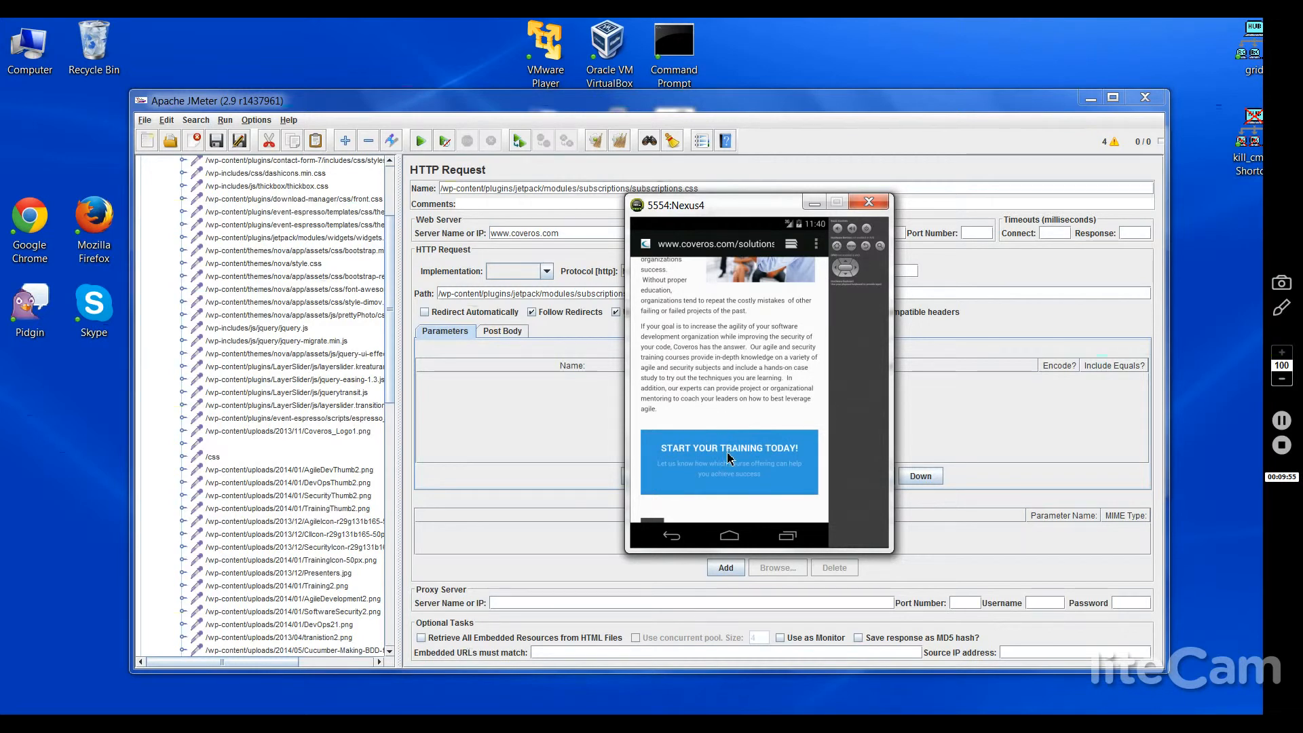
scroll(727, 454, "down", 2)
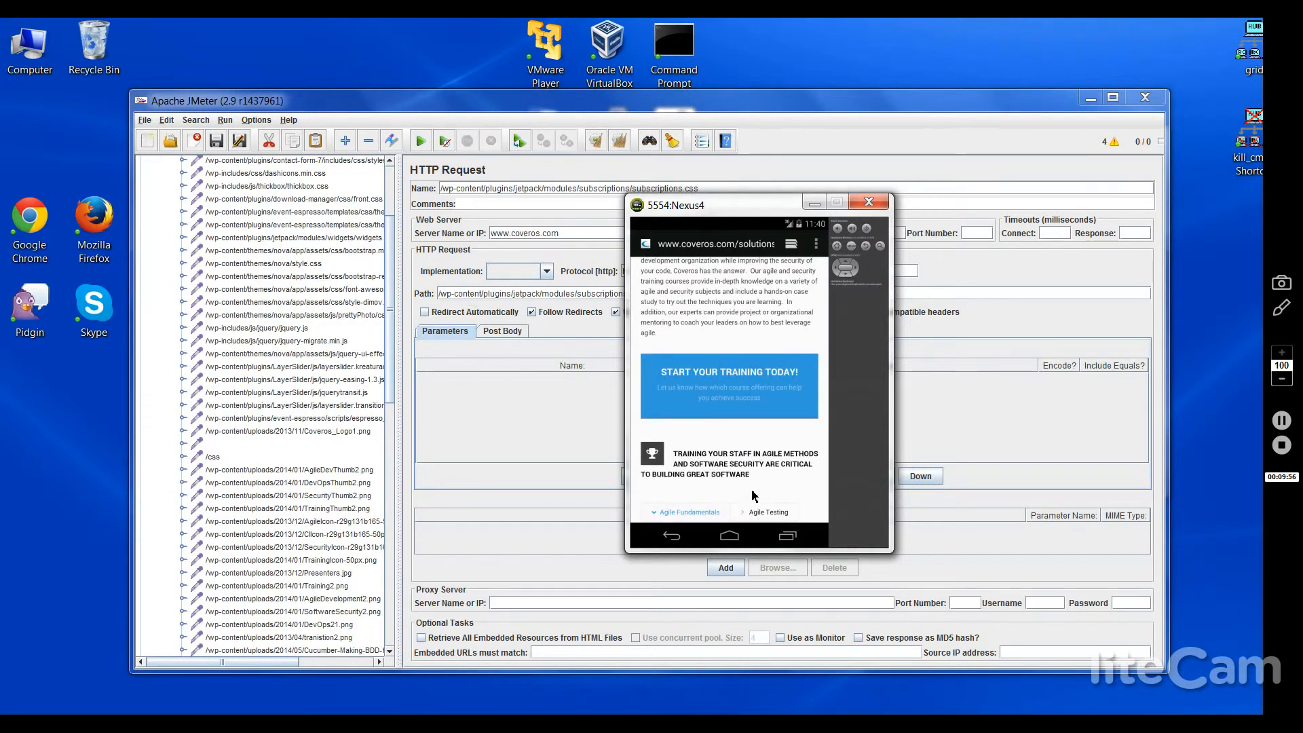
scroll(759, 453, "down", 2)
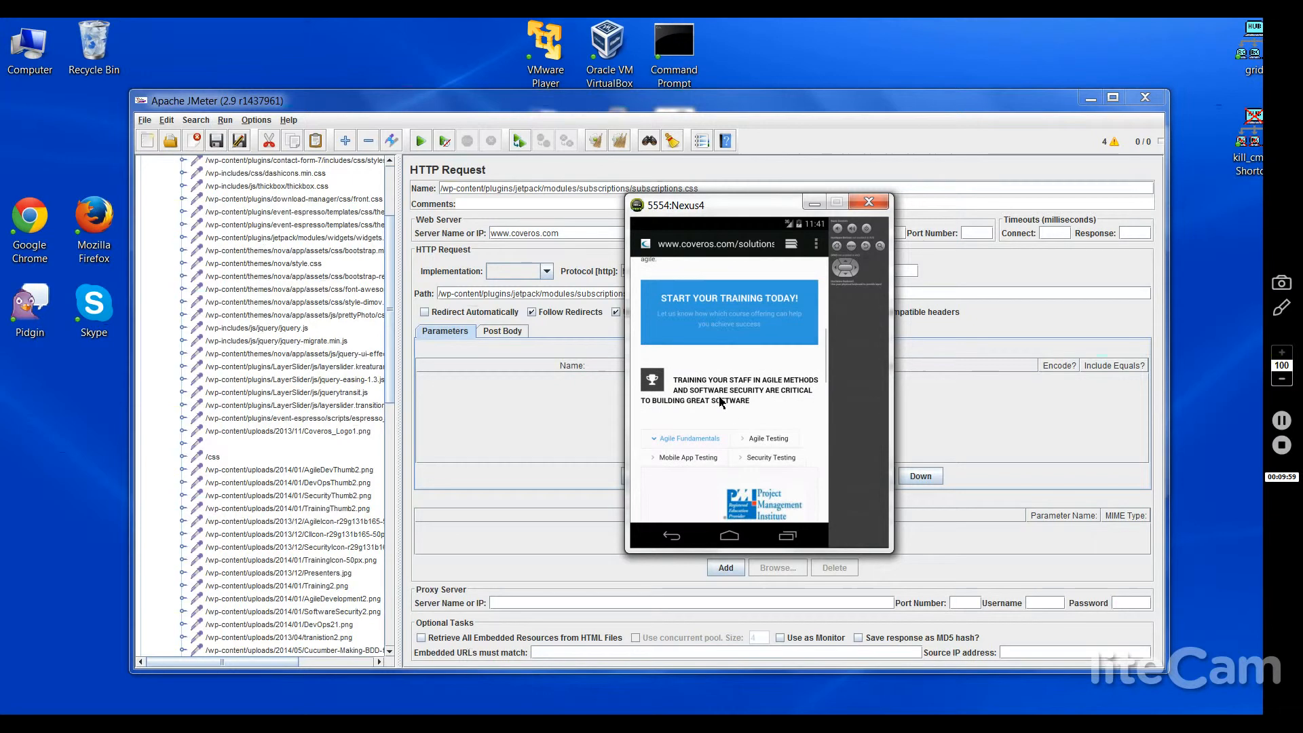
scroll(721, 311, "down", 3)
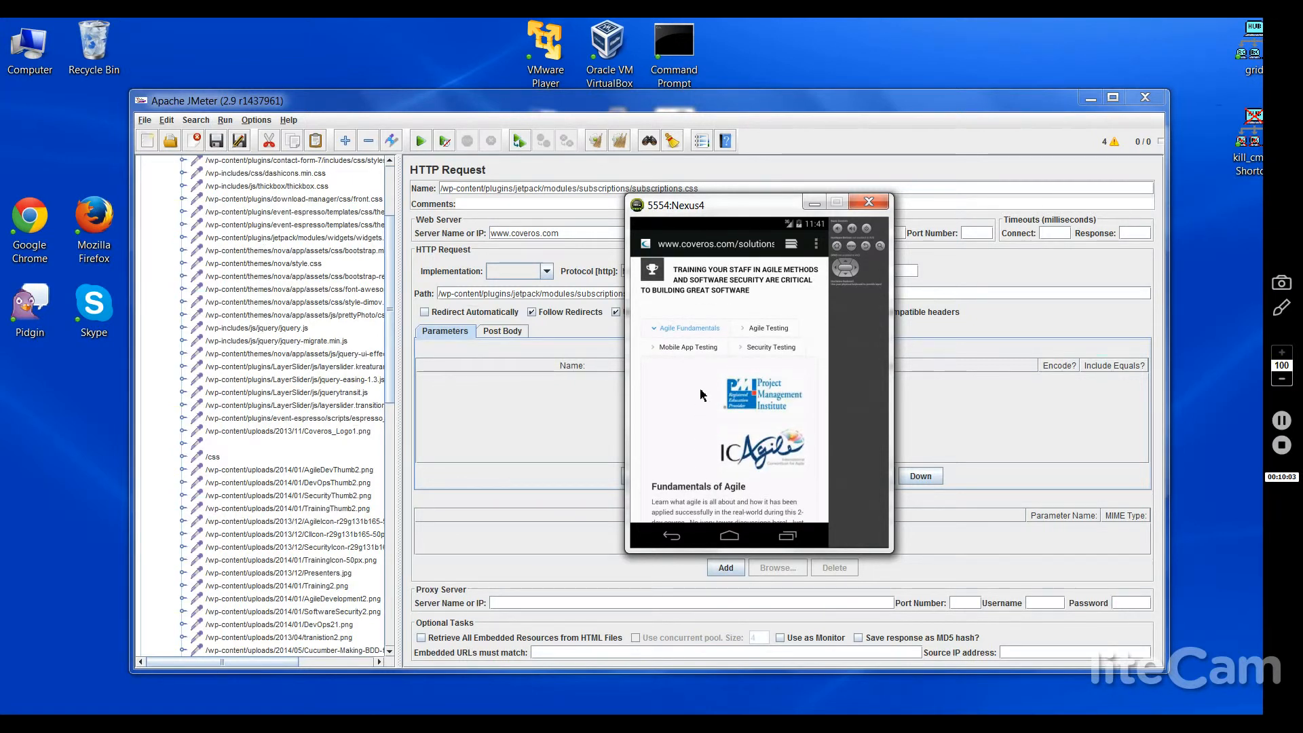
scroll(707, 459, "down", 3)
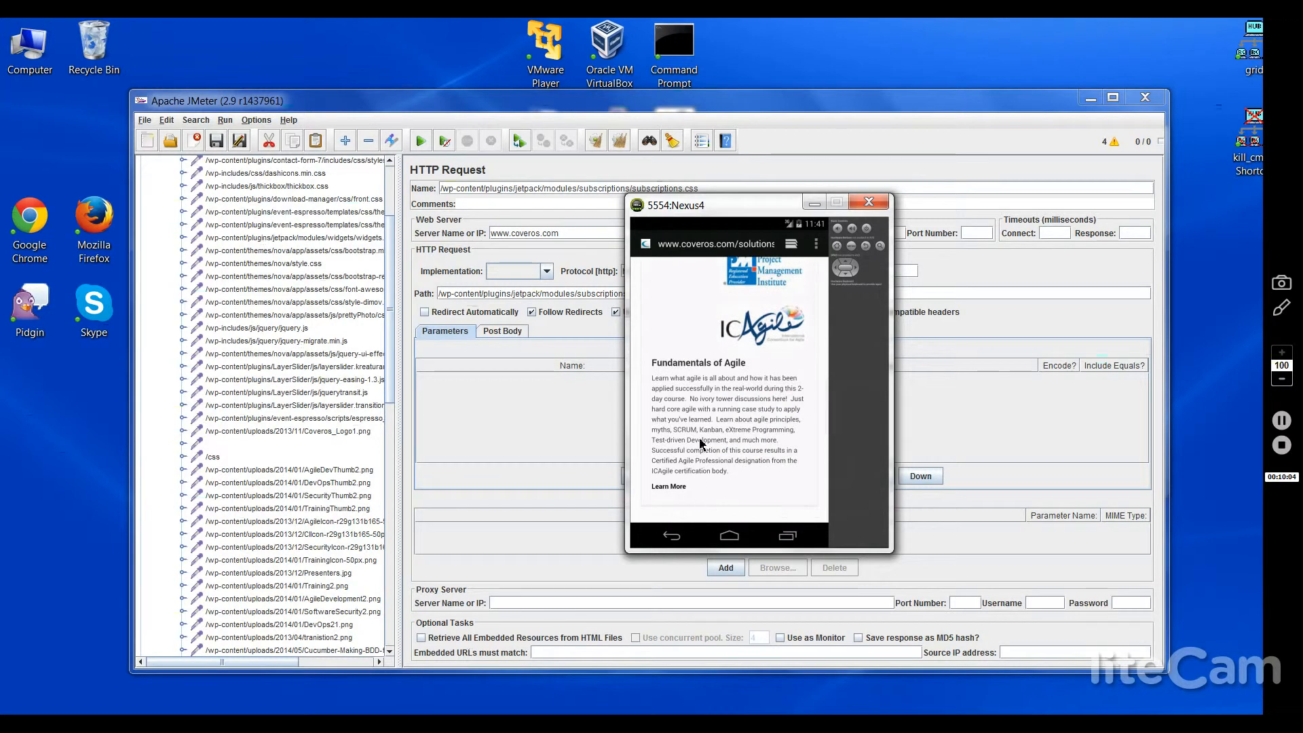
scroll(710, 434, "down", 3)
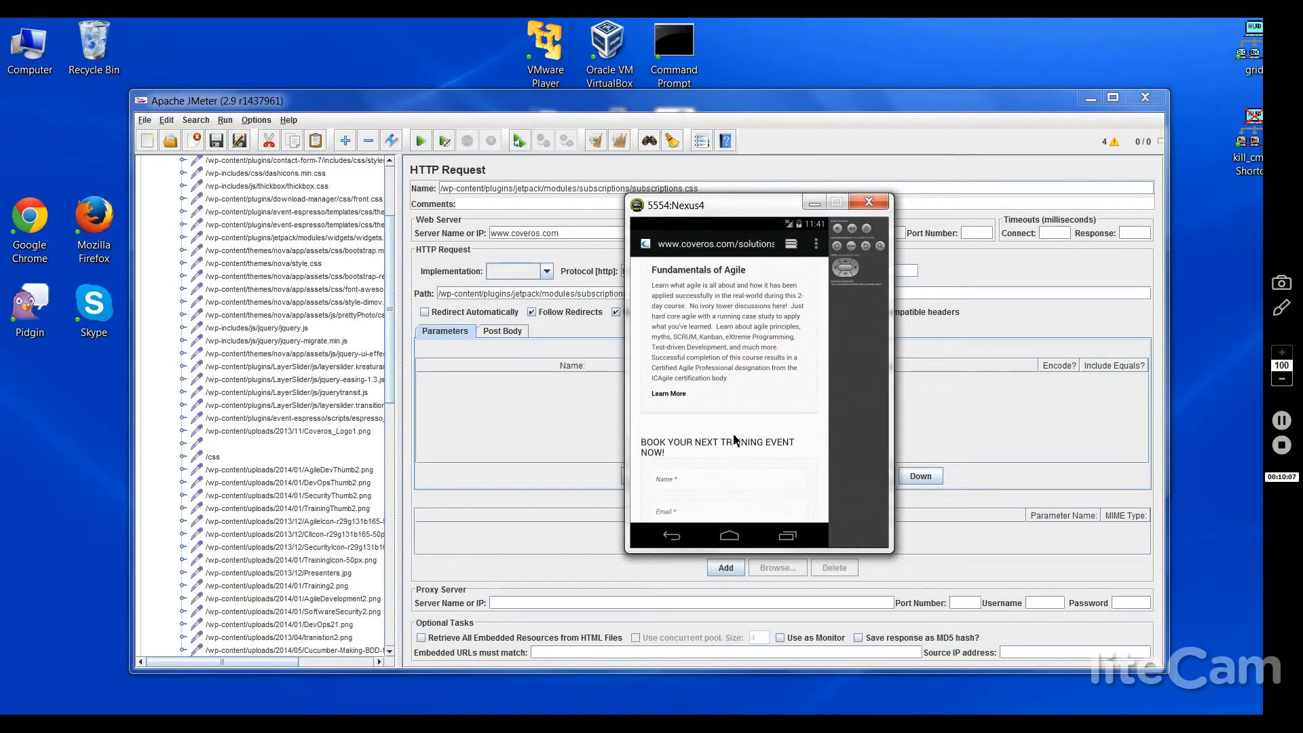
scroll(736, 380, "down", 2)
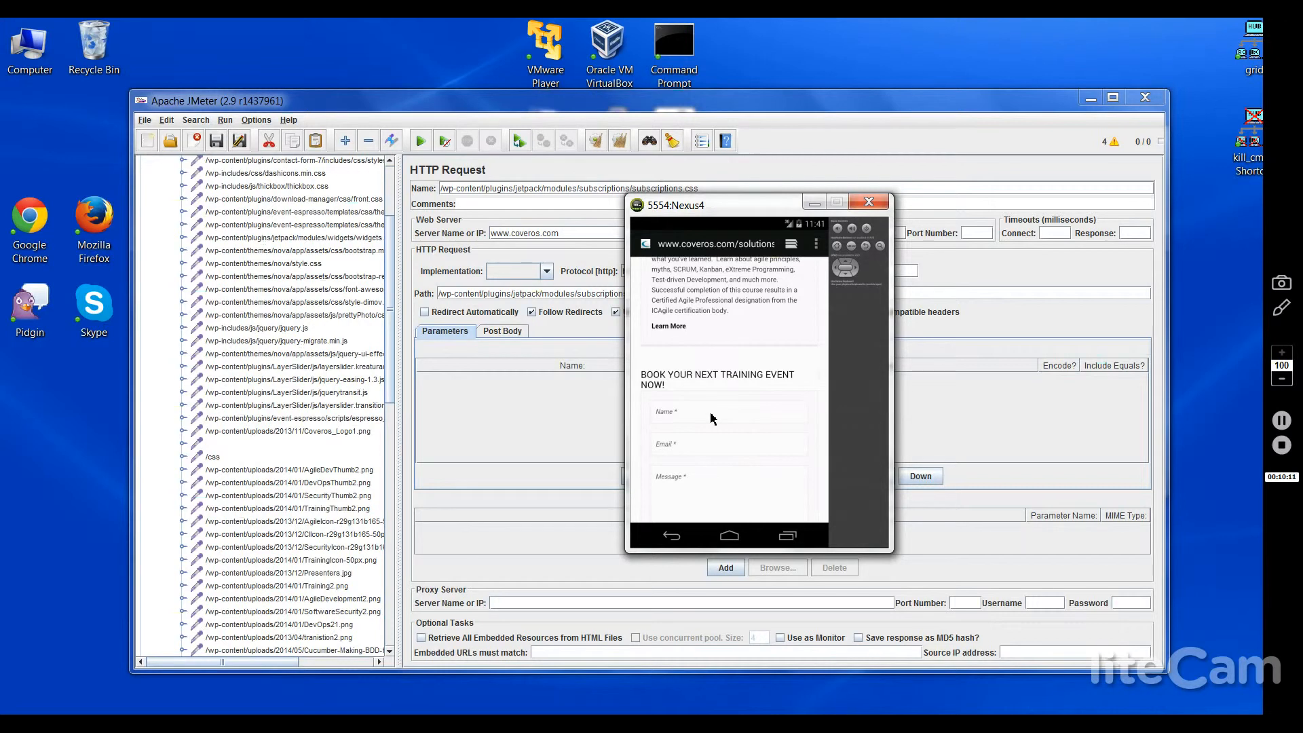
Step: Enter the contact's full name in the booking form's Name field
left_click(712, 418)
key("Tab")
key("Tab")
left_click(703, 409)
Step: Fill in the contact's e-mail and a BlazeMeter mobile testing message, dismissing the colour-scheme prompt permanently
left_click(683, 447)
type("ested in learning")
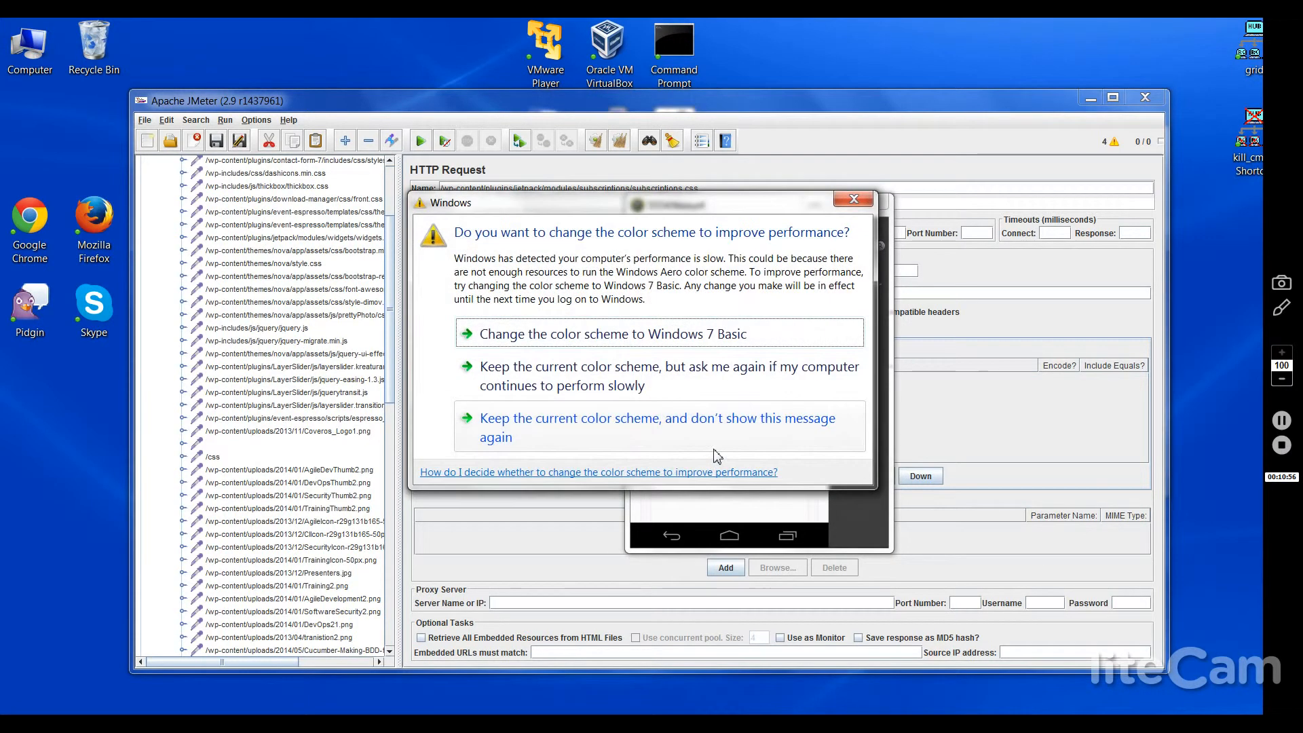
left_click(663, 428)
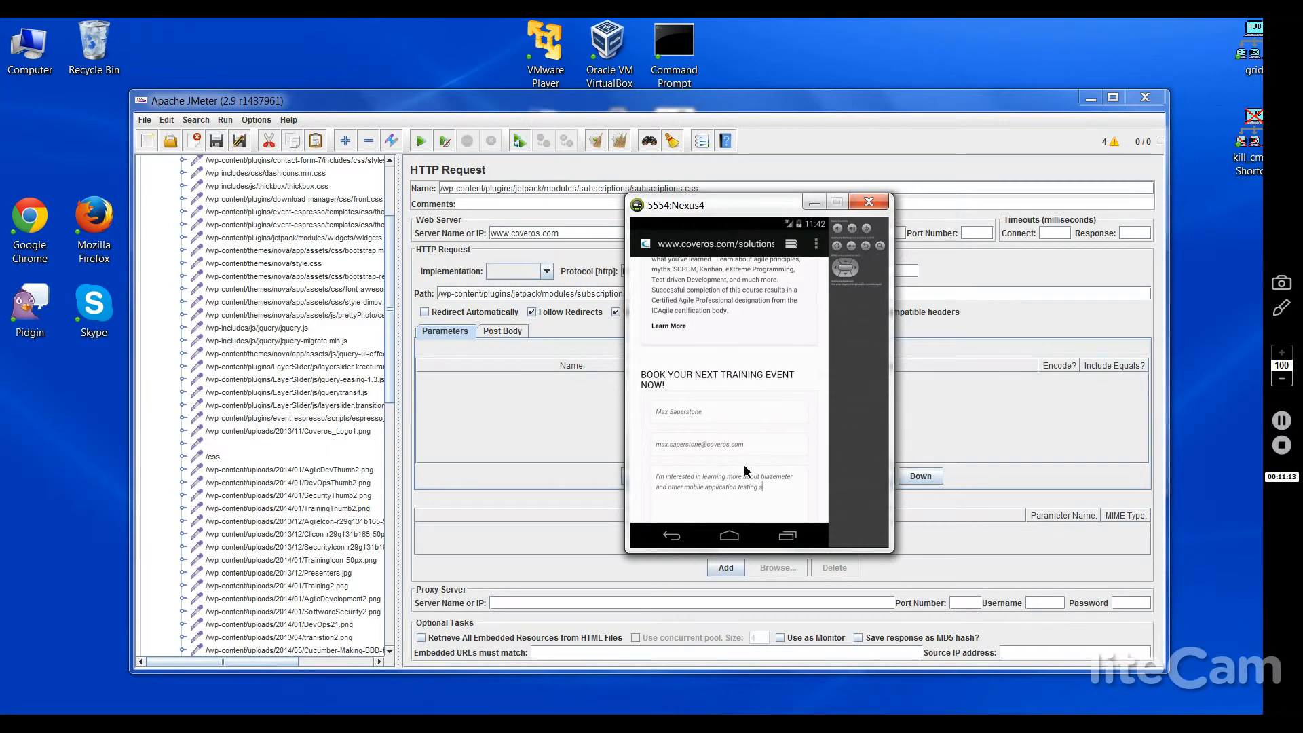
type("olutions")
scroll(646, 448, "down", 1)
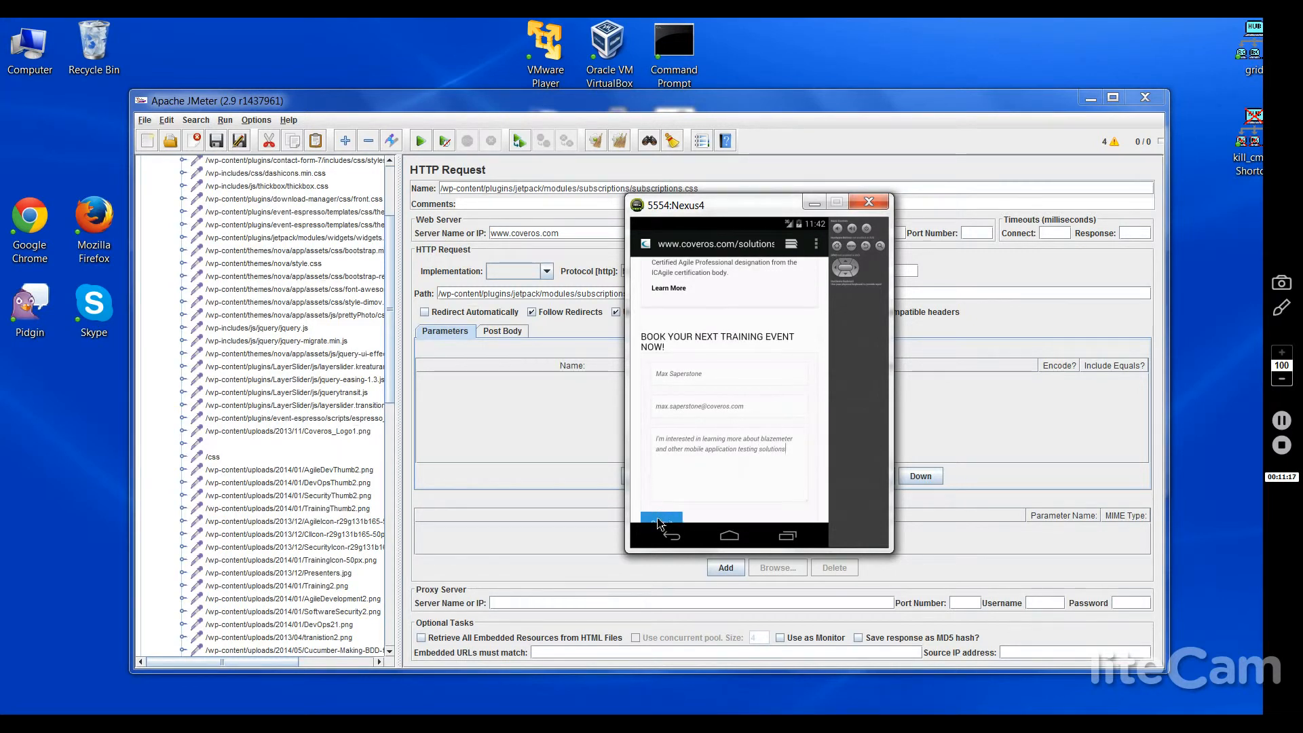
left_click(391, 567)
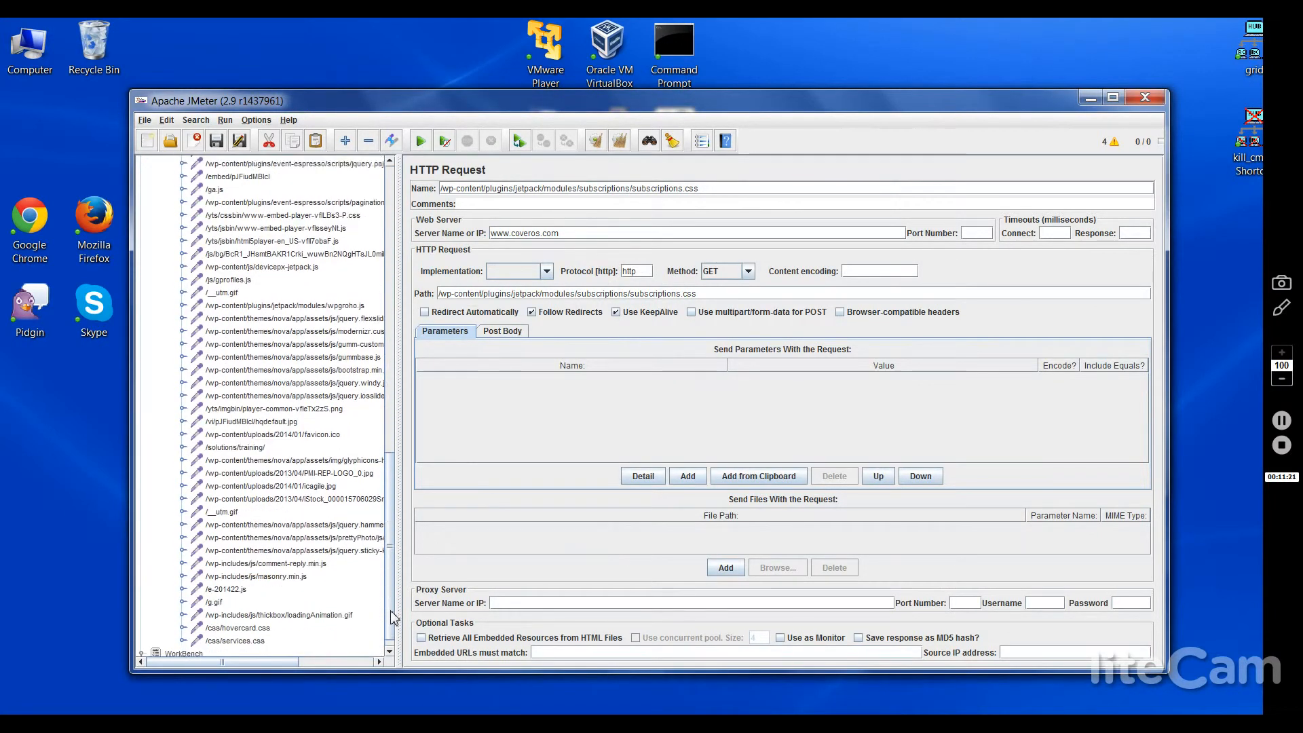
Step: Inspect the recorded /solutions/training/ POST request's senderName, from and body parameters against the submitted form
left_click_drag(391, 614, 389, 622)
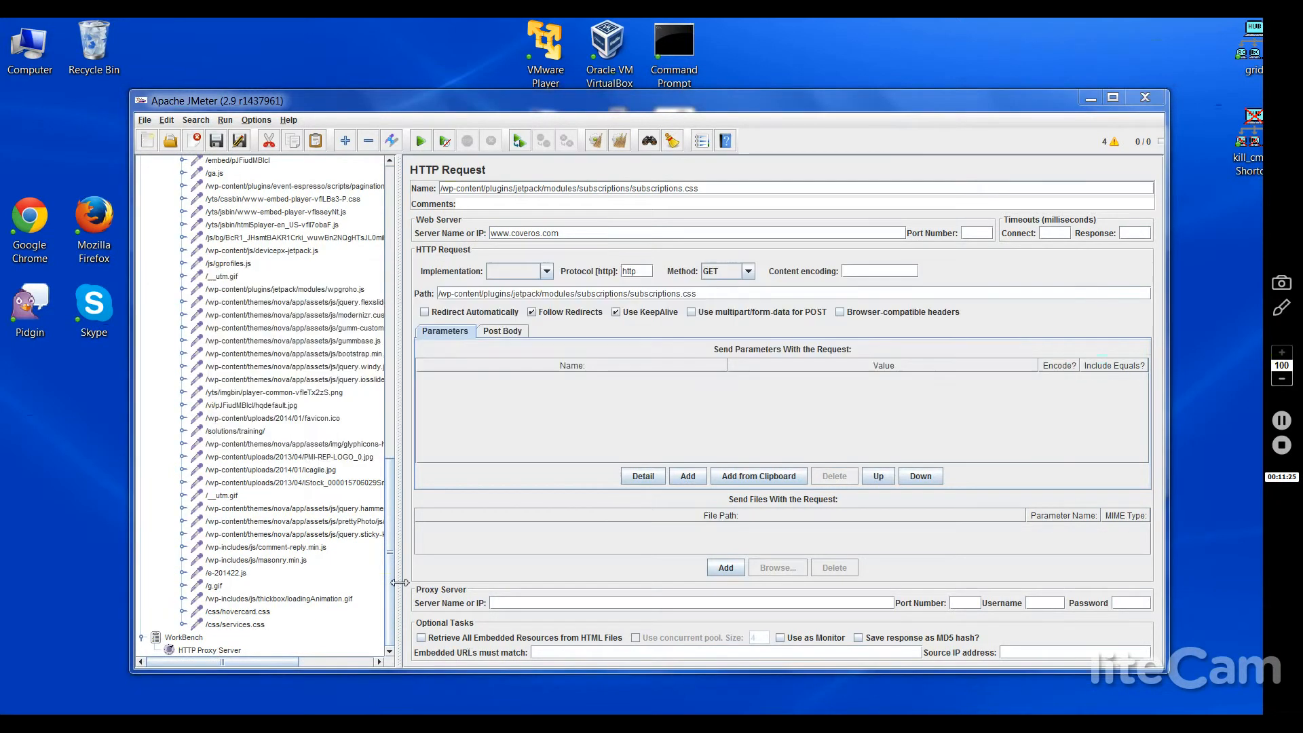
key("alt+Tab")
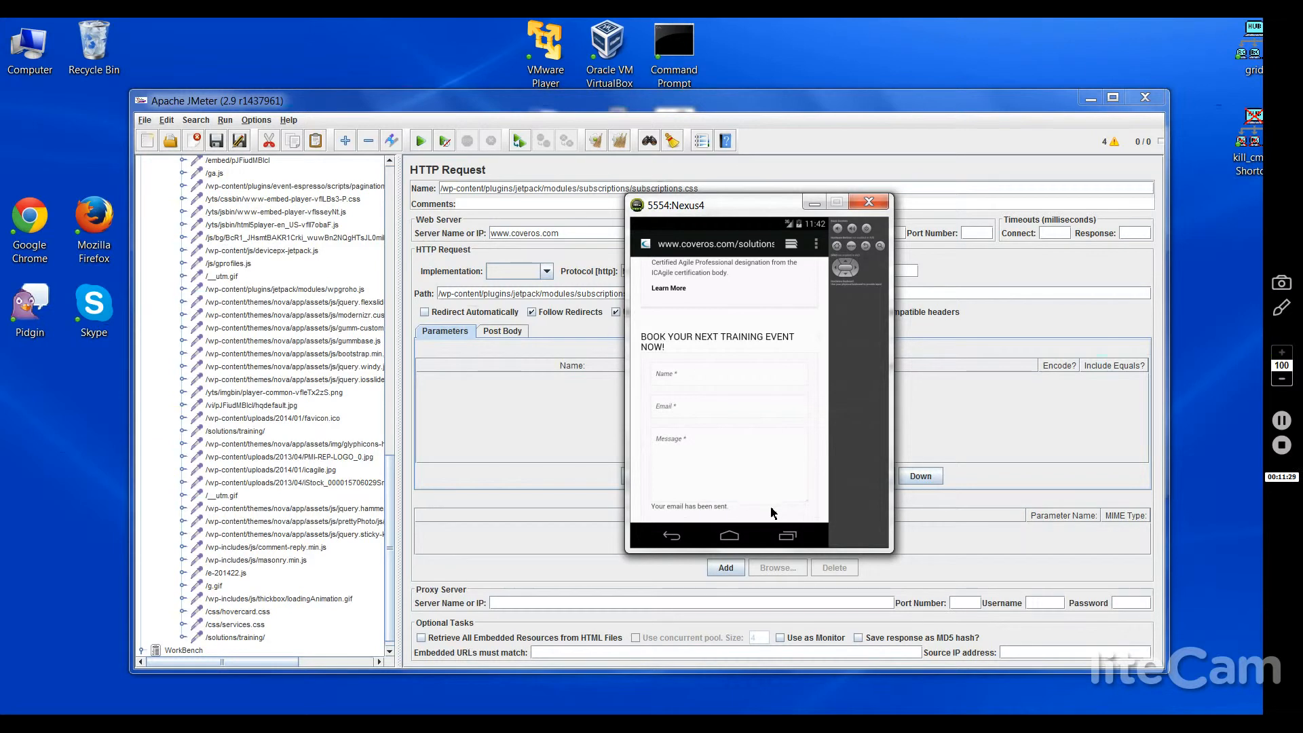
left_click(230, 638)
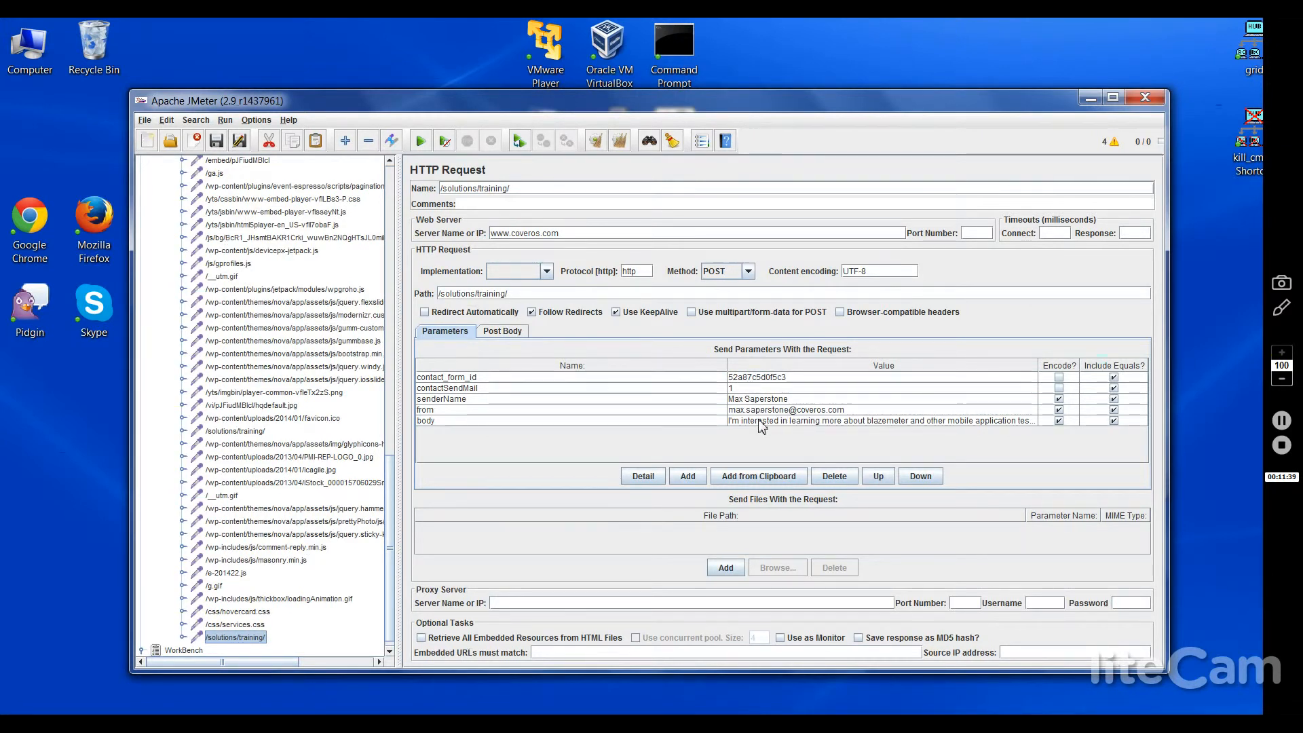
key("alt+Tab")
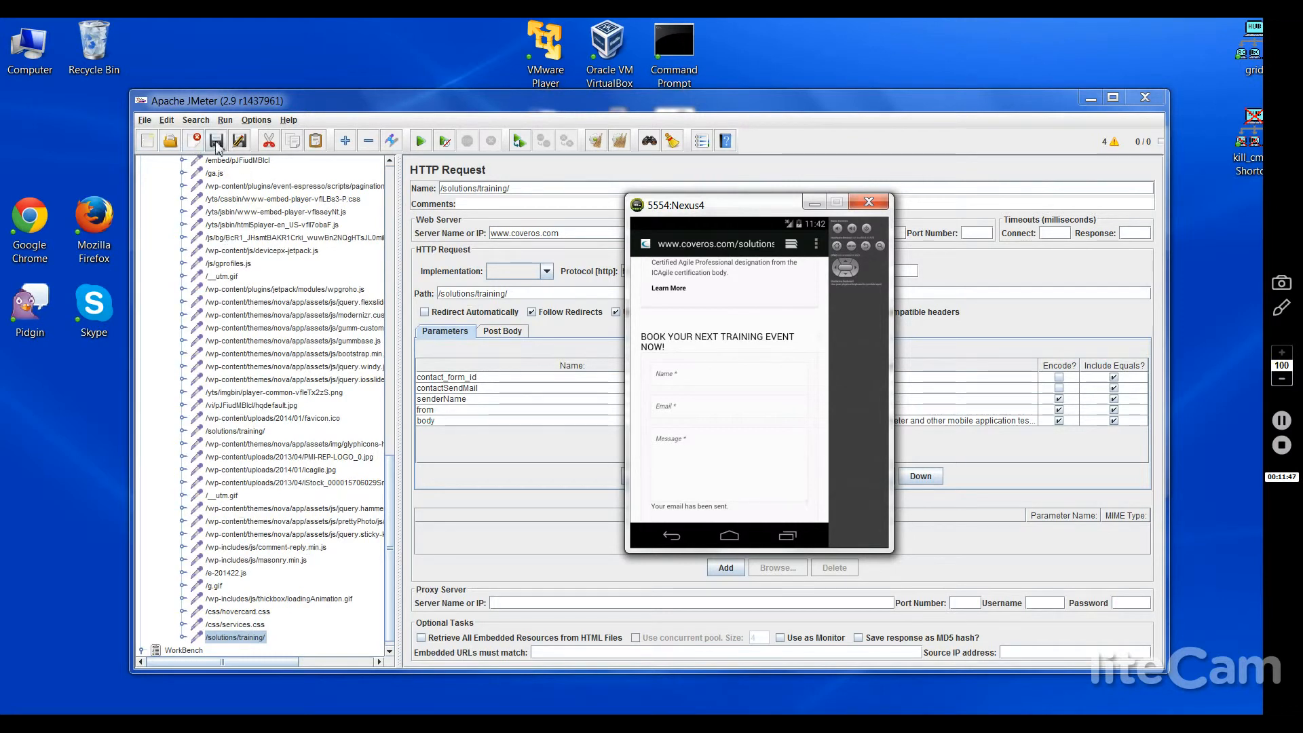
left_click(213, 100)
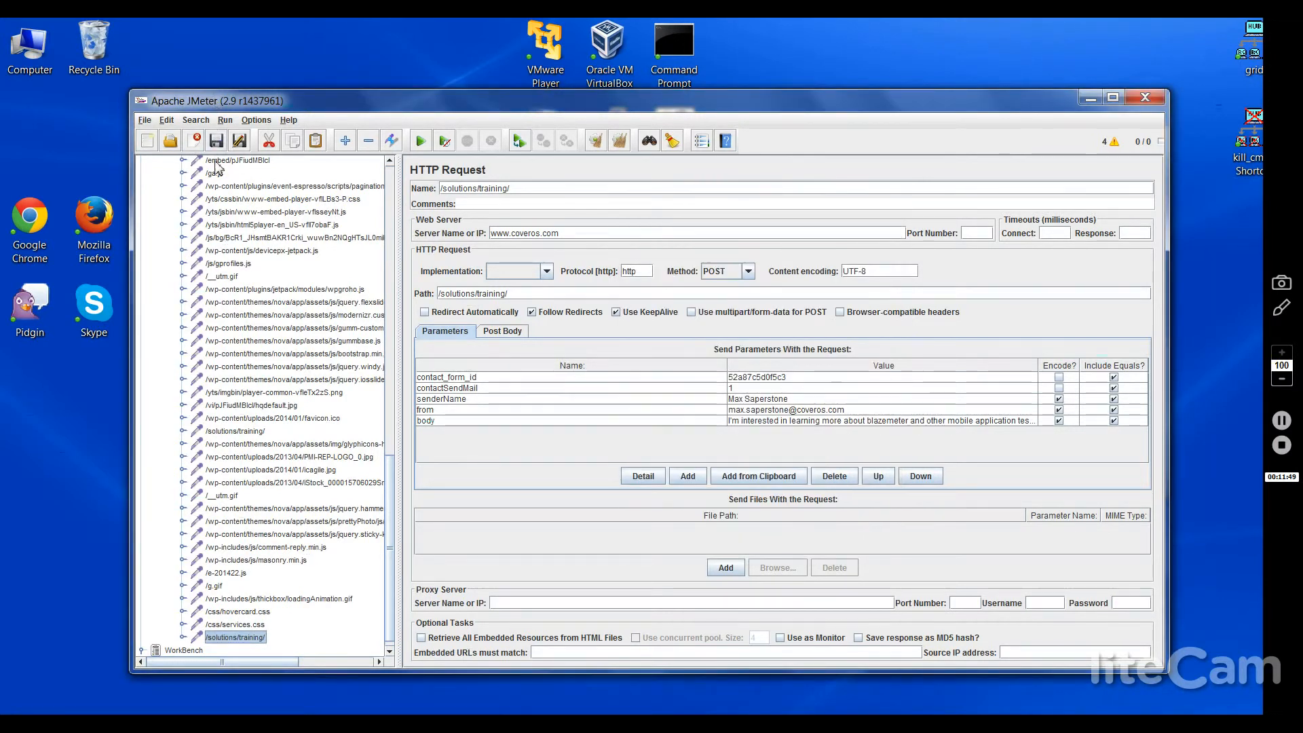
scroll(384, 190, "up", 10)
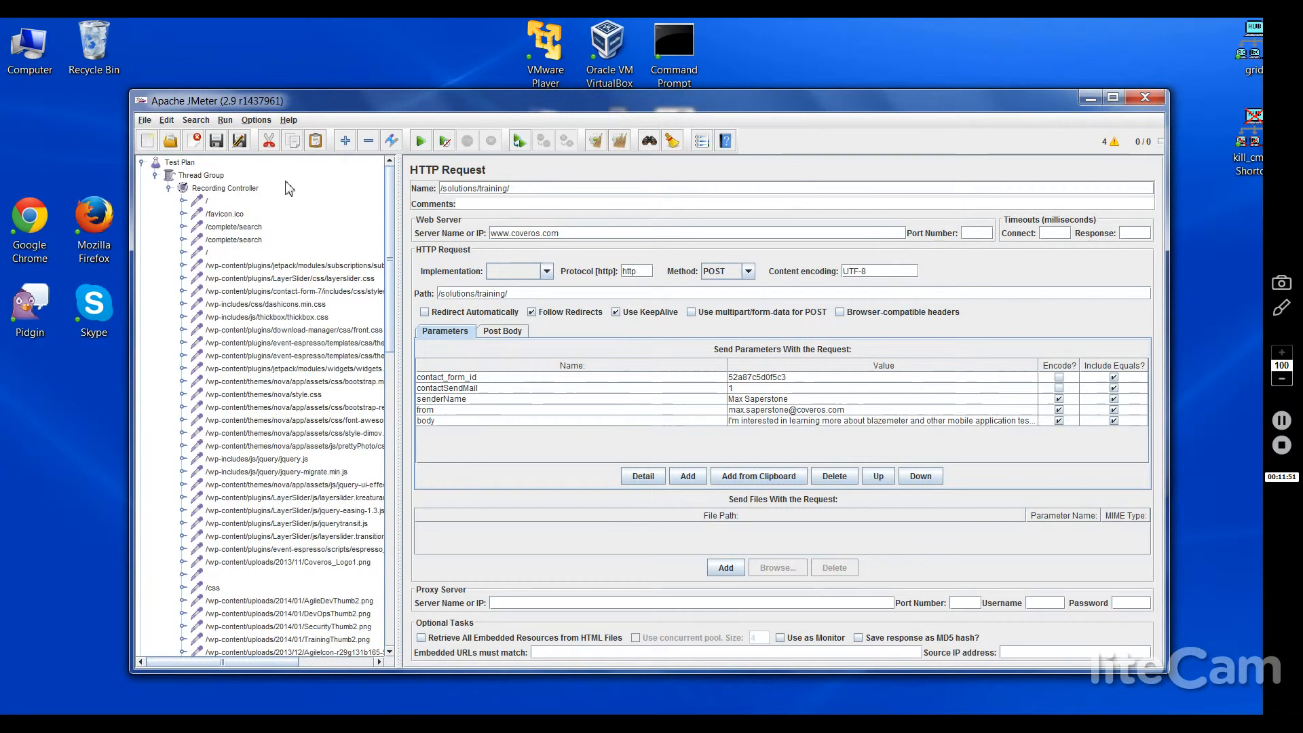
Step: Stop recording in the HTTP Proxy Server settings
left_click(156, 176)
left_click(204, 201)
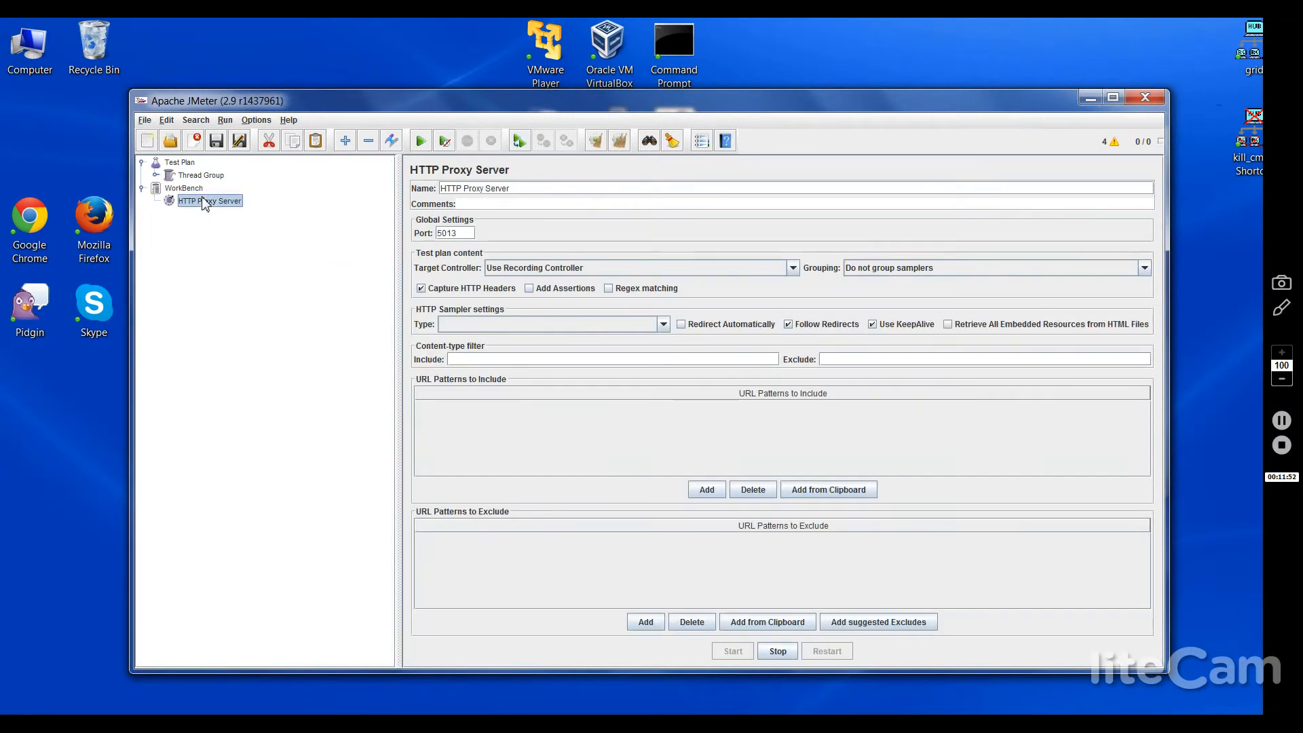
left_click(777, 652)
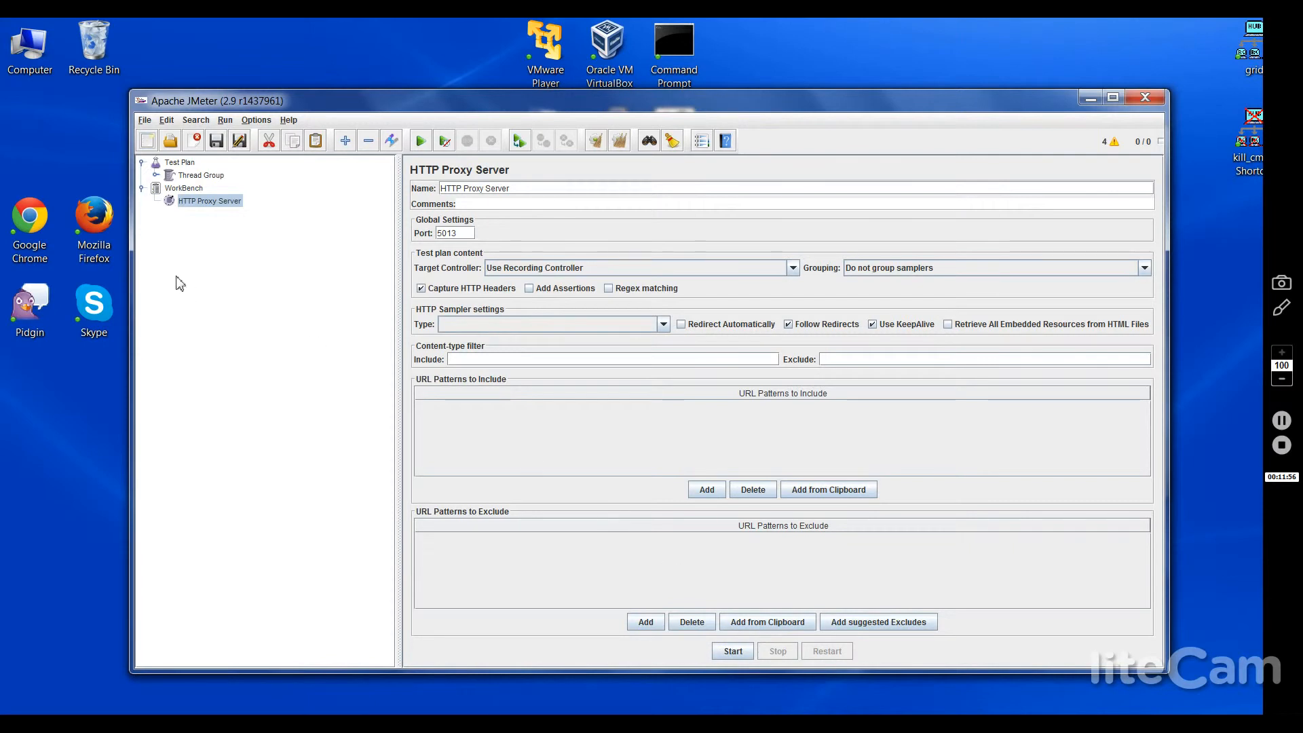
left_click(157, 175)
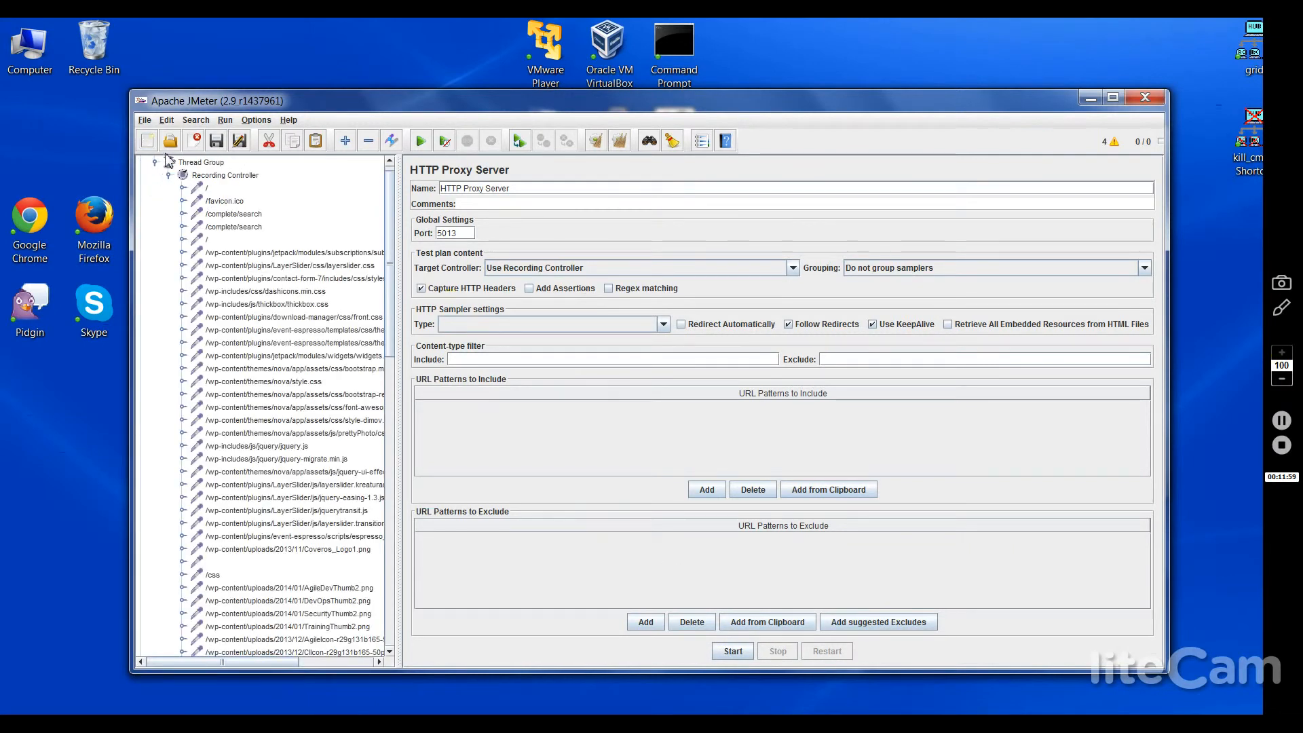
Step: Try saving the test plan as Coveros Website.jmx, which fails with Access denied
left_click(148, 122)
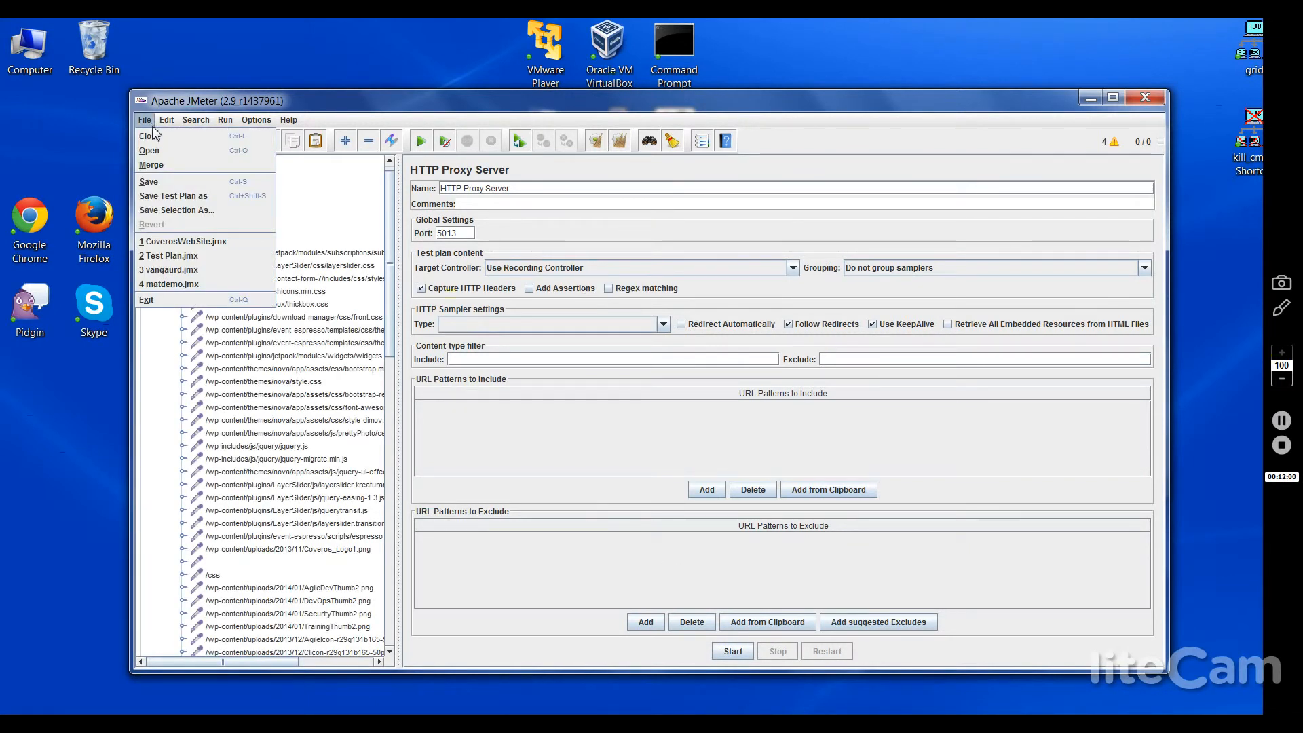
left_click(173, 182)
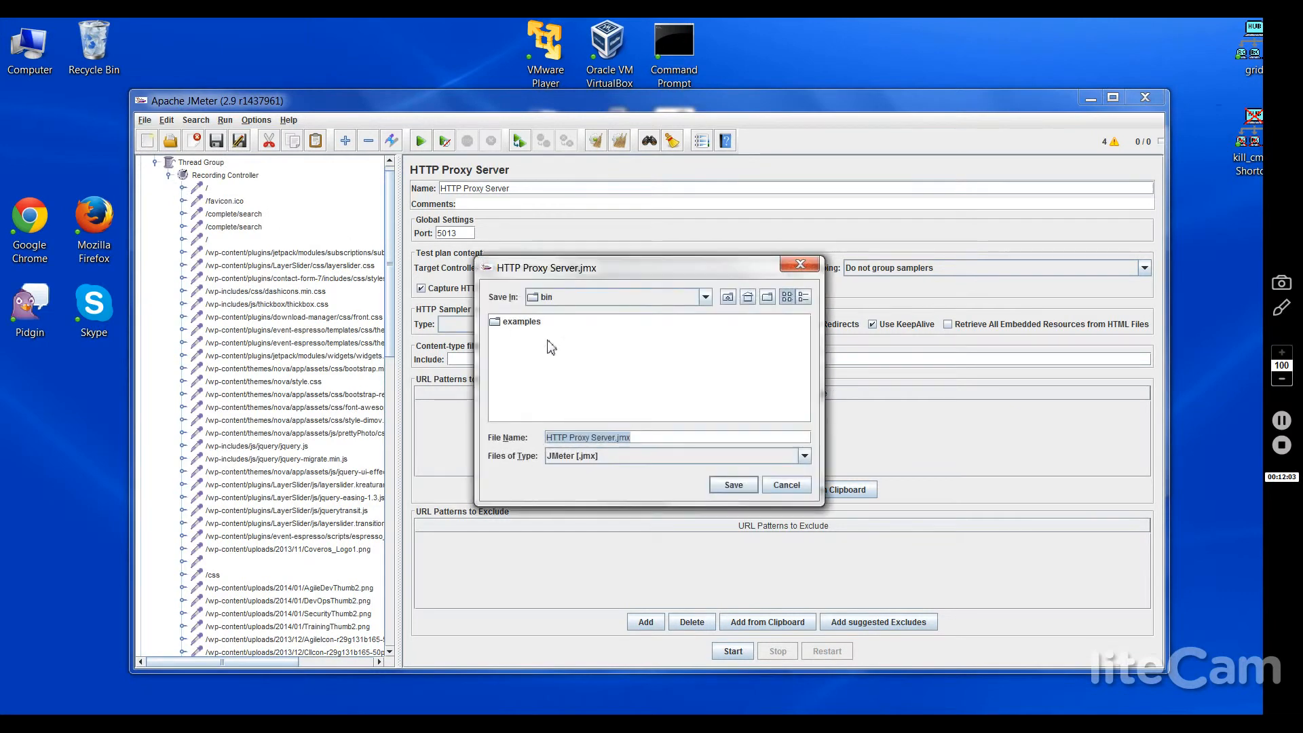
left_click(660, 436)
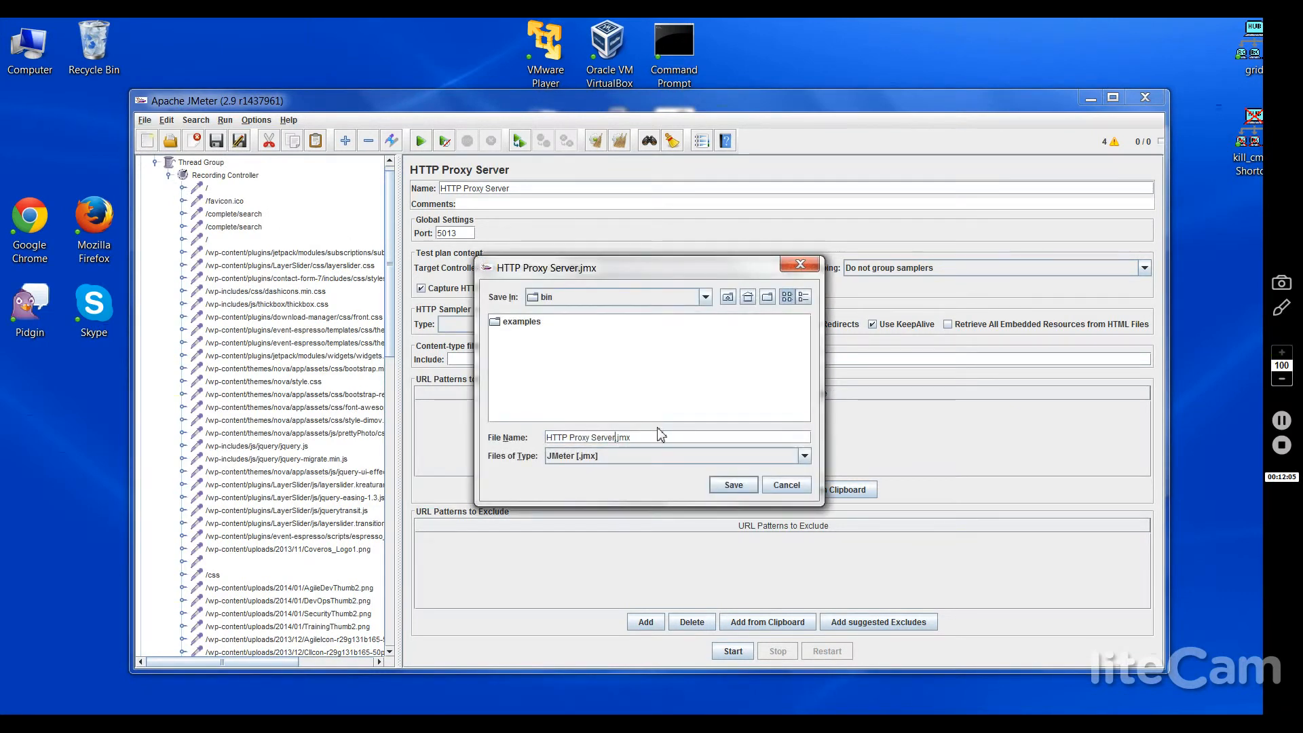
key("shift+Home")
type("Coveros Website")
left_click(722, 486)
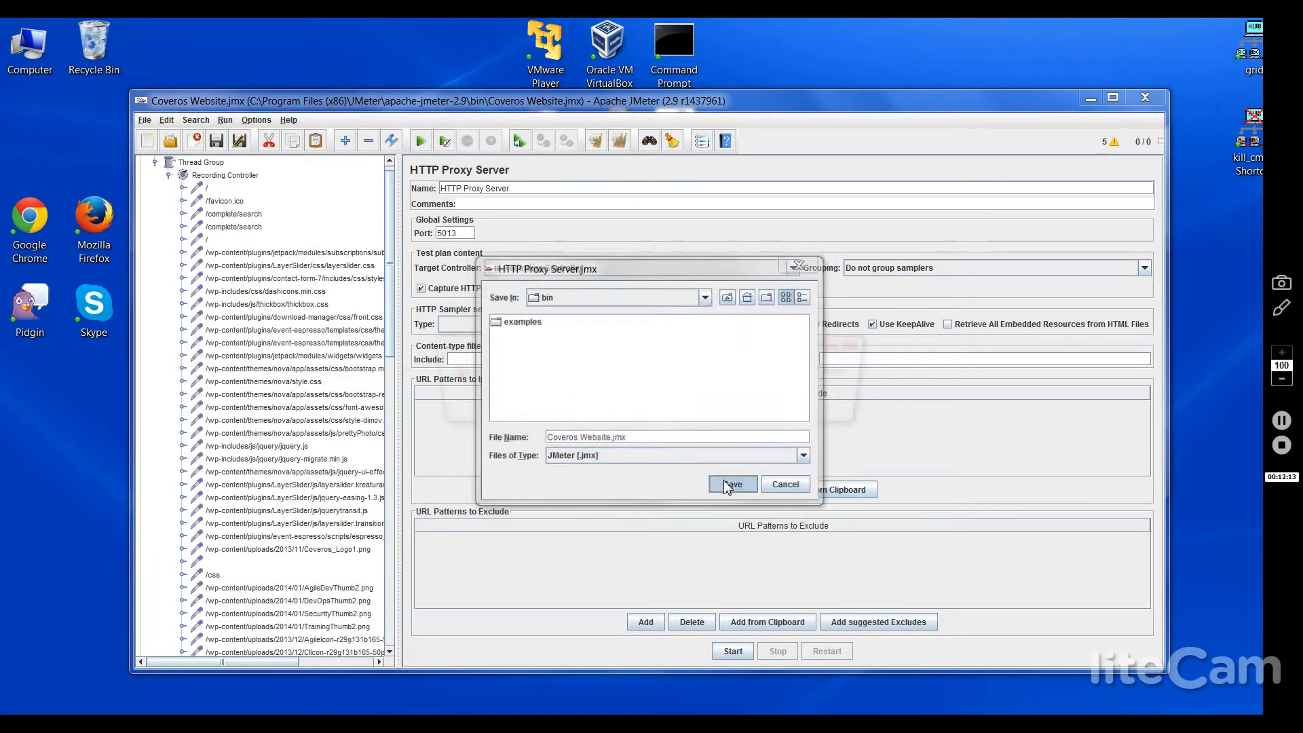
left_click(649, 404)
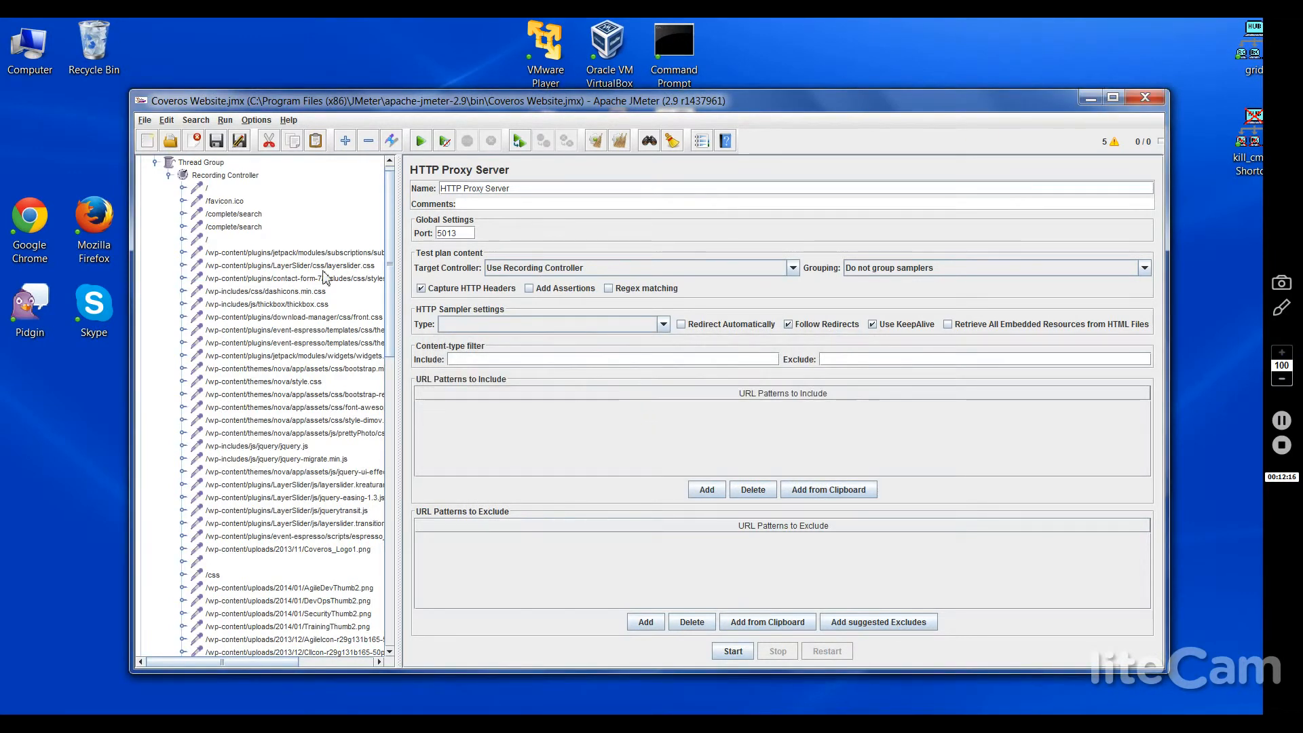
Step: After another denied save, save Coveros Website.jmx to the Desktop with Save Test Plan as
left_click(144, 119)
left_click(171, 181)
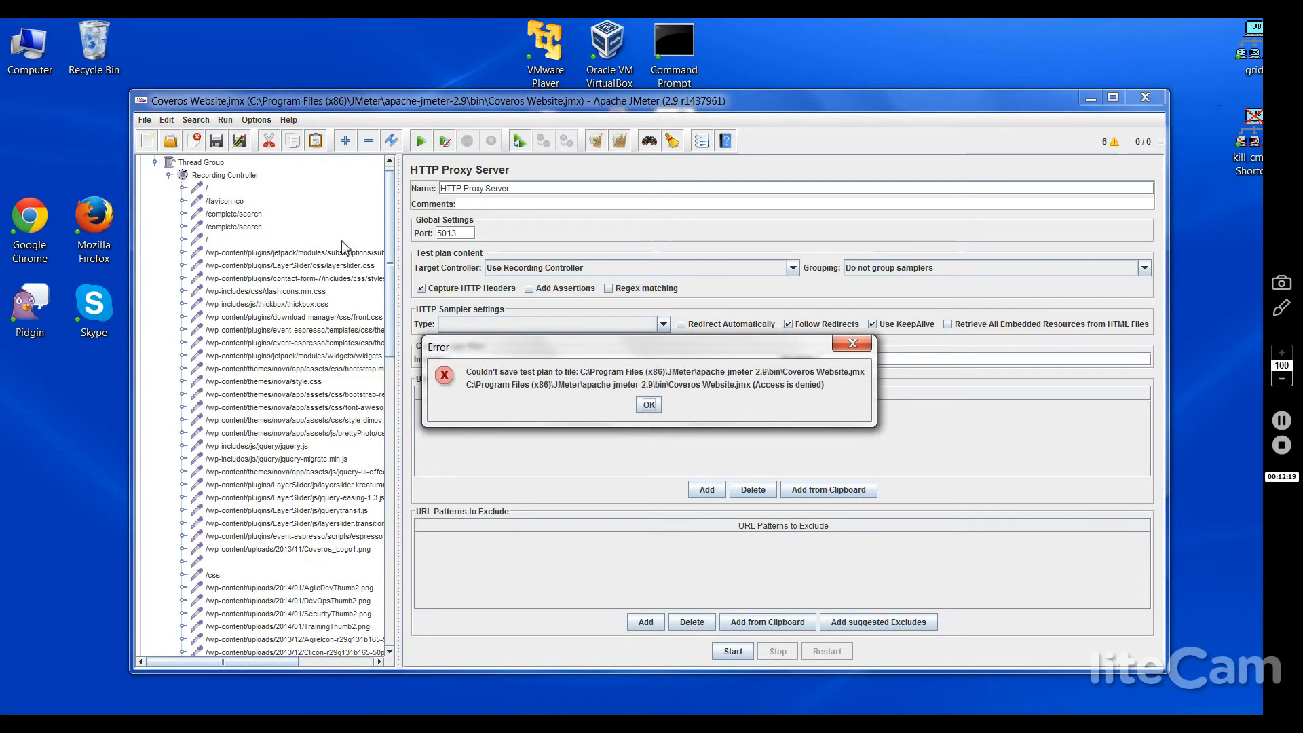
left_click(649, 404)
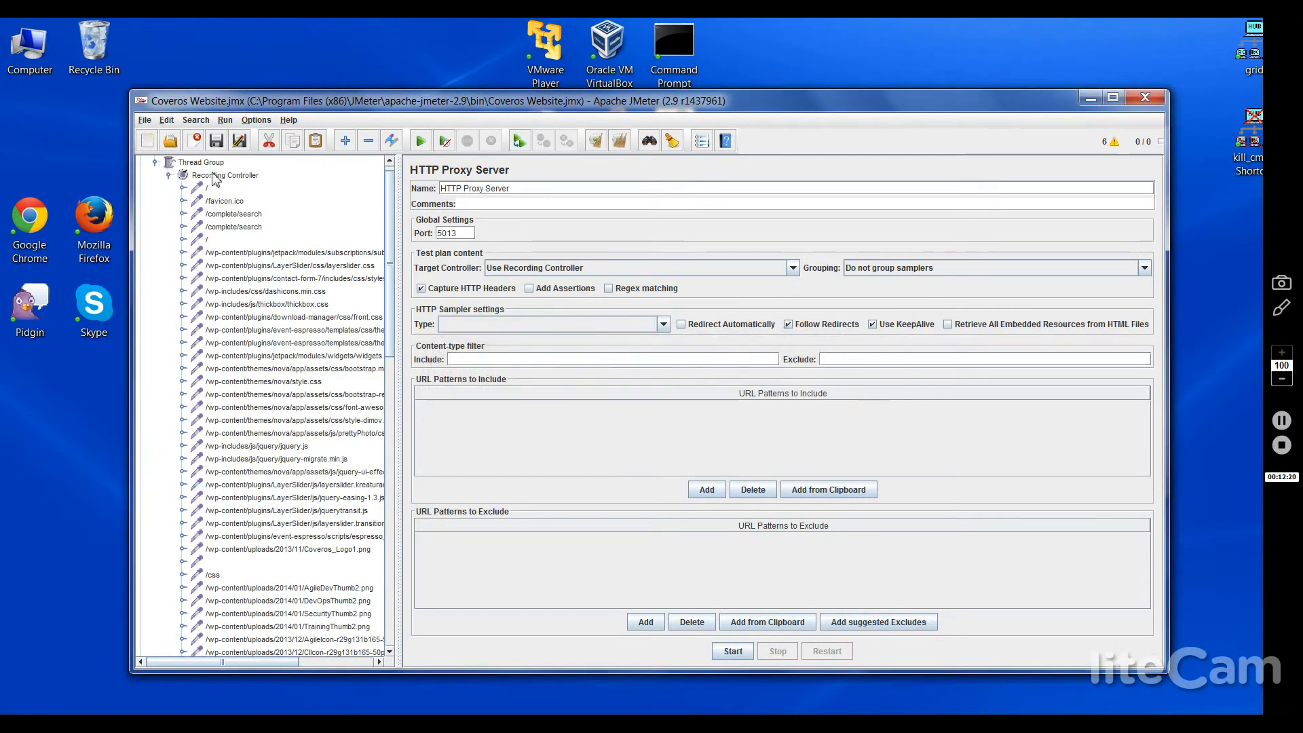
left_click(145, 119)
left_click(170, 197)
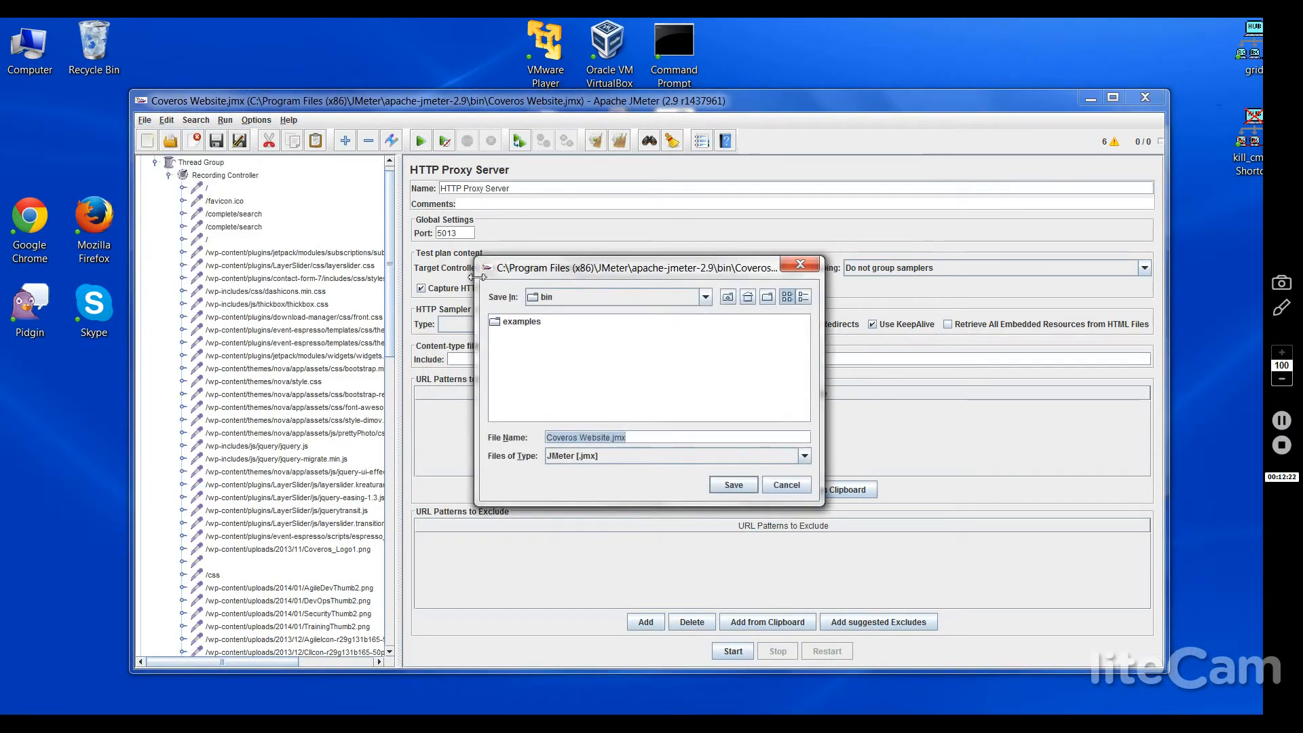
left_click(748, 296)
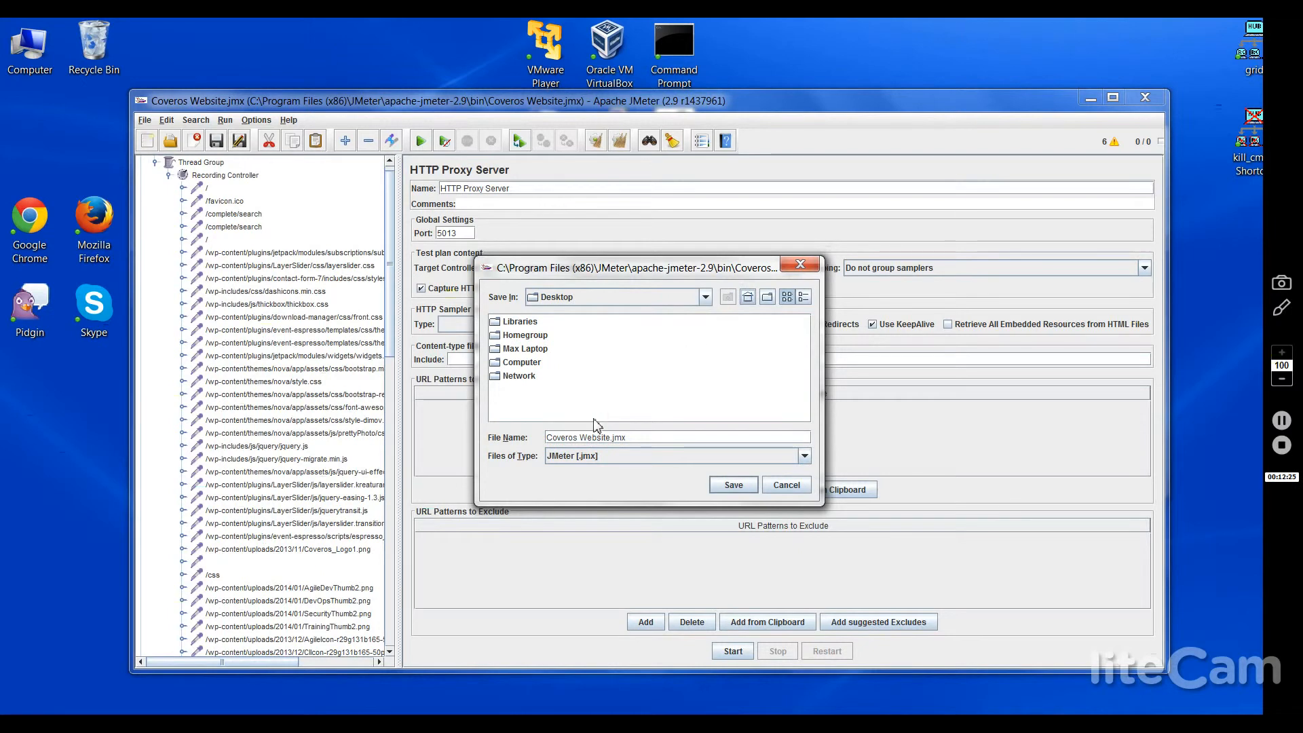
left_click(733, 486)
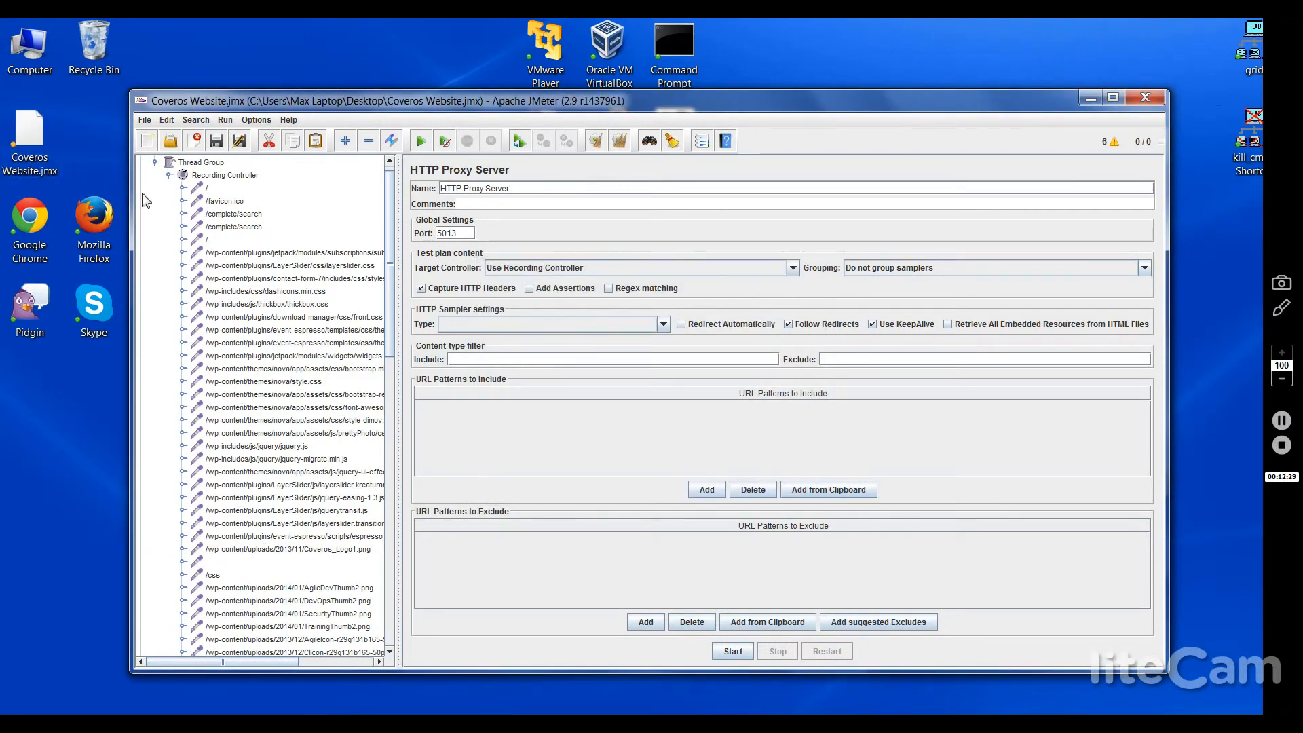
Step: Open Coveros Website.jmx in Notepad++ from the Desktop, page through its XML, then close it
left_click(27, 169)
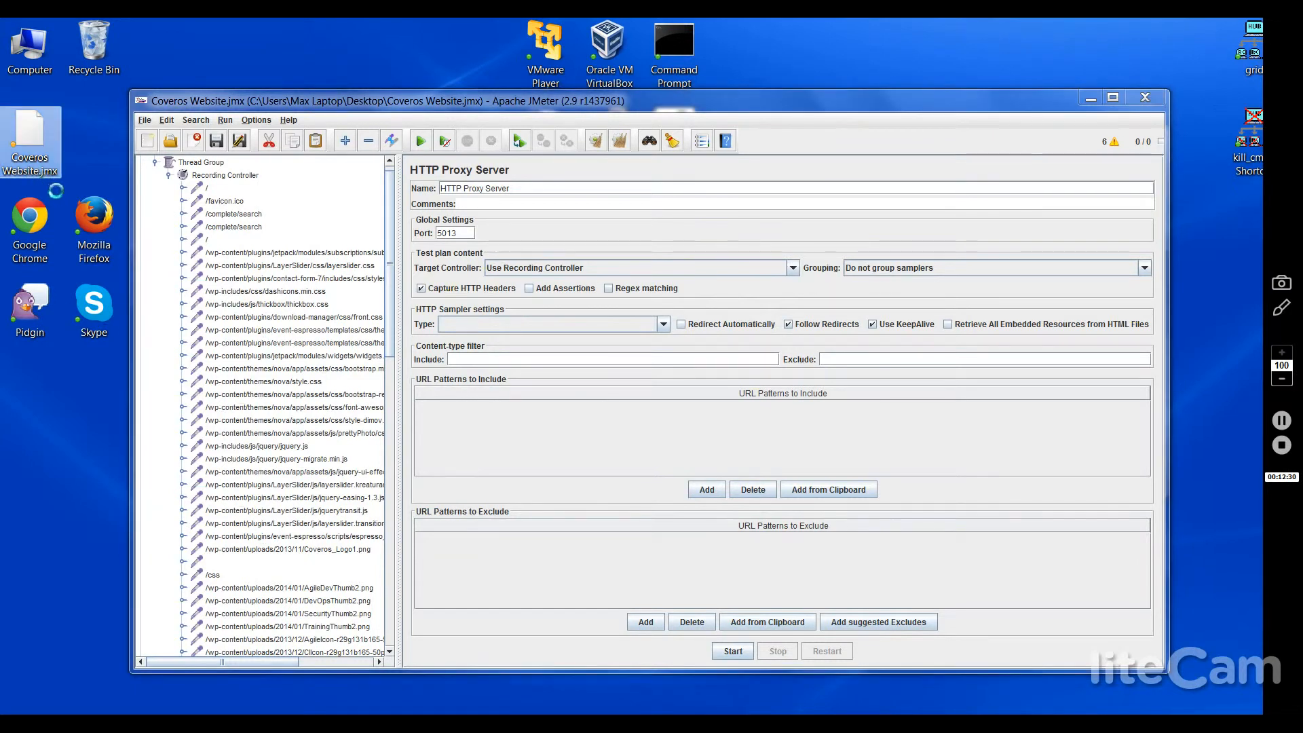
right_click(27, 170)
left_click(94, 219)
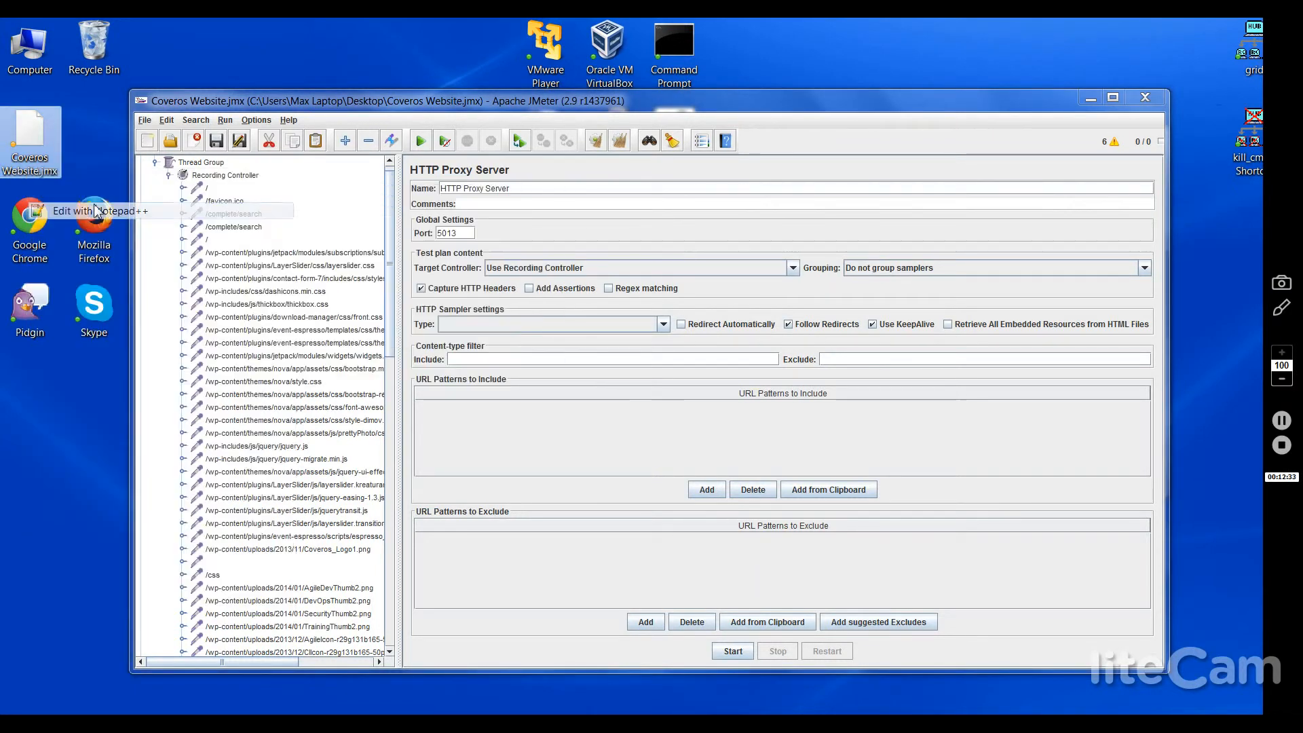
double_click(94, 218)
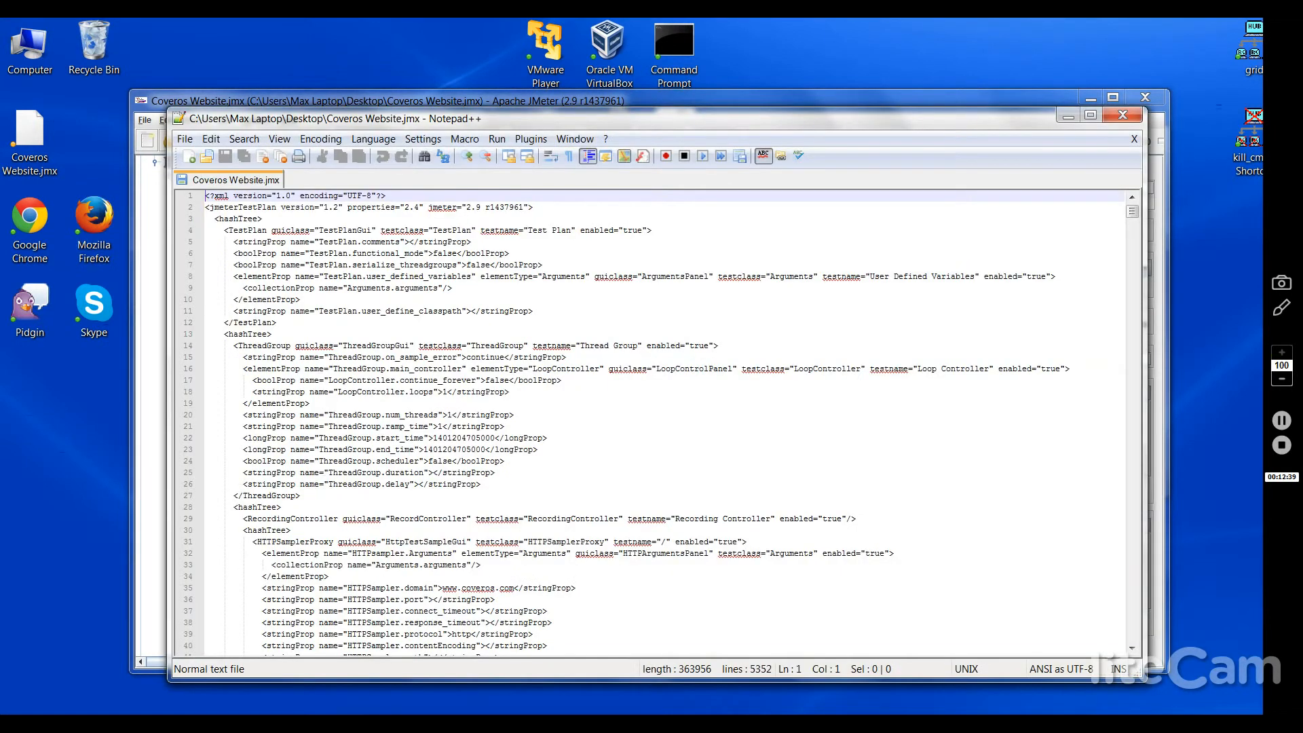
left_click(468, 346)
scroll(414, 346, "down", 20)
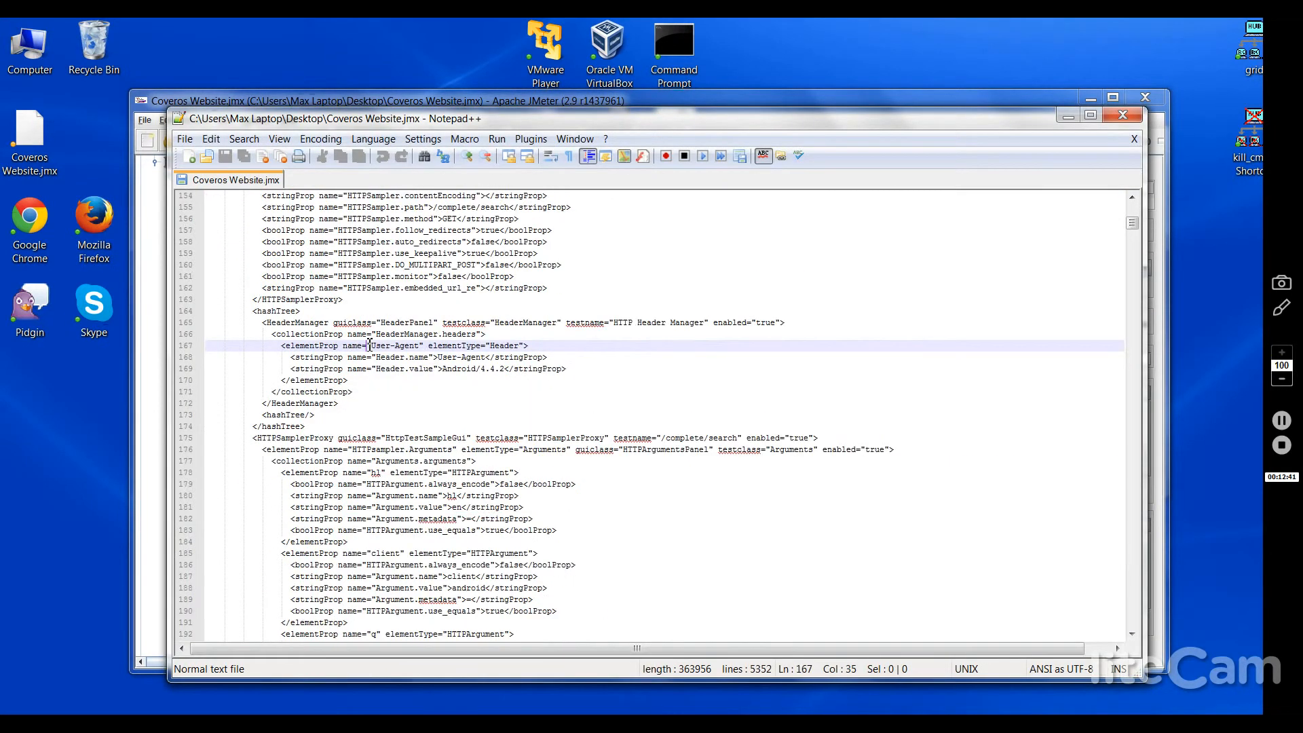
left_click(369, 346)
key("Page_Down")
key("Page_Down")
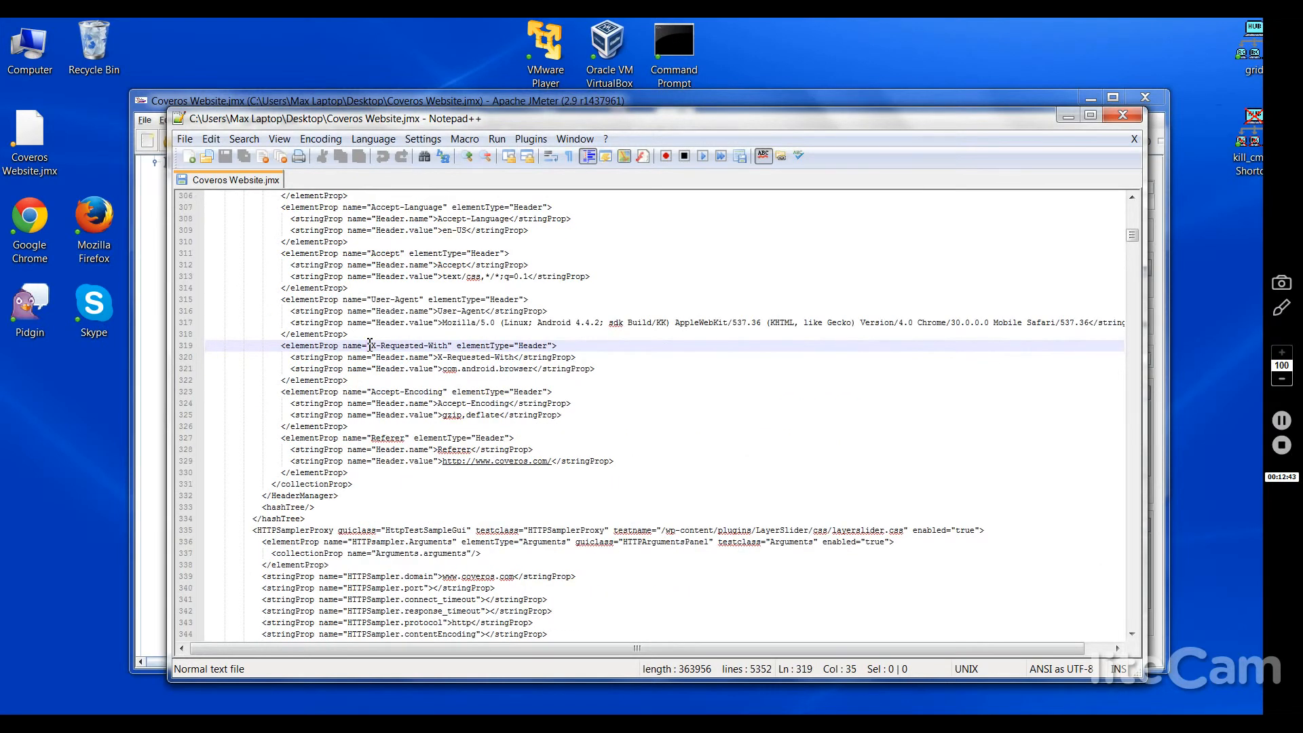
key("Page_Down")
key("Page_Down")
key("Page_Down")
key("Page_Down")
key("Page_Down")
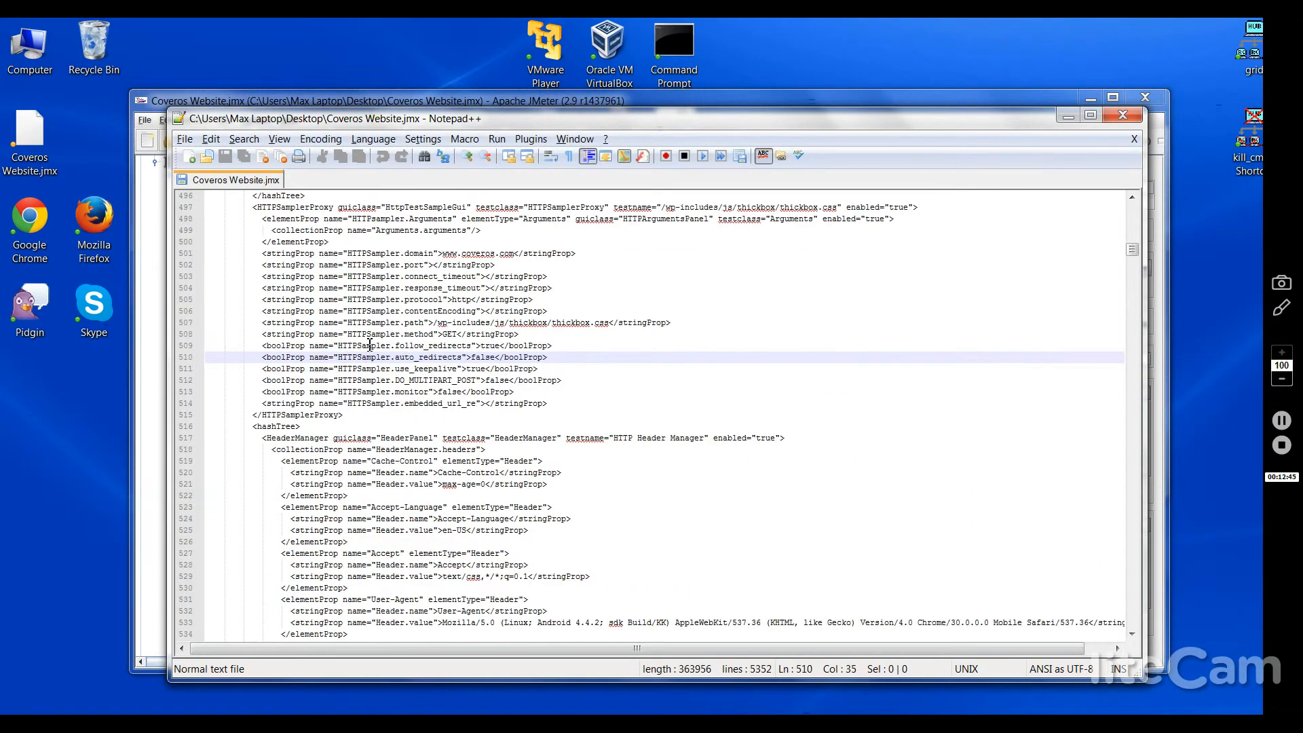
key("alt+F4")
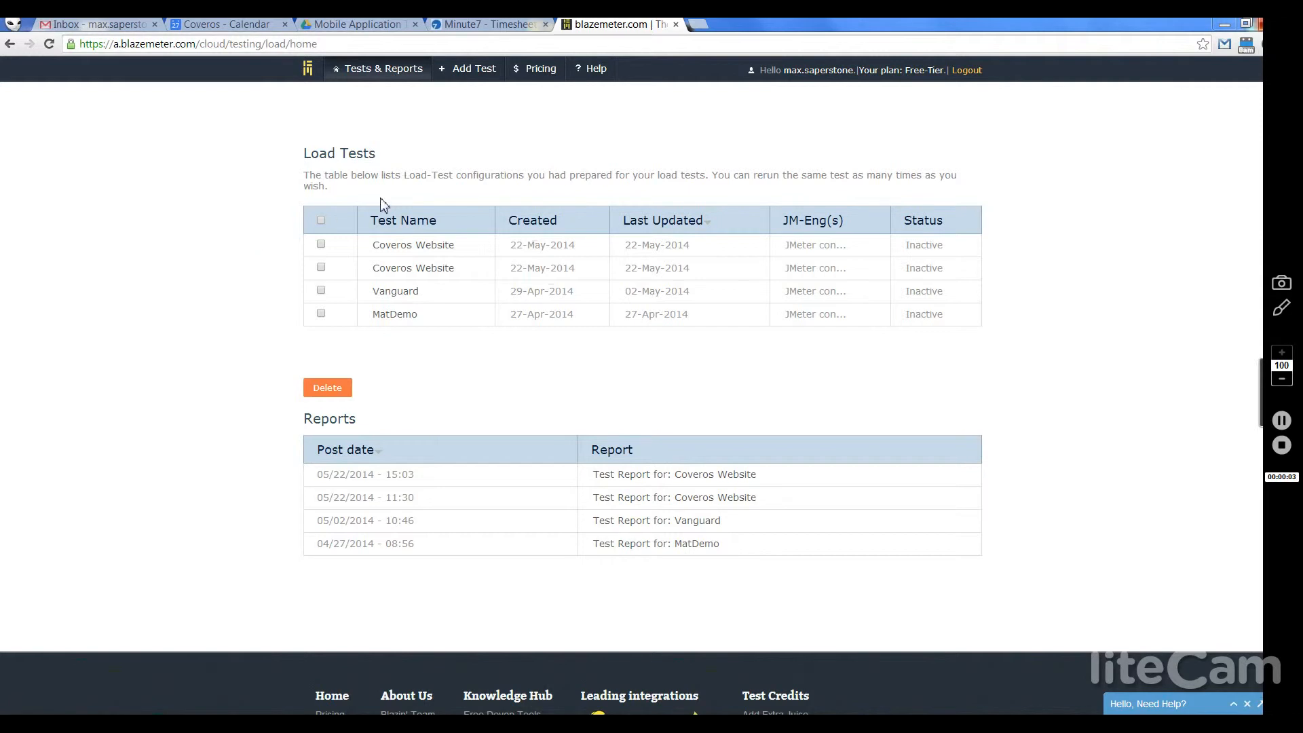
Step: Start a new BlazeMeter load test named Coveros Website and bring up the script file picker
left_click(473, 76)
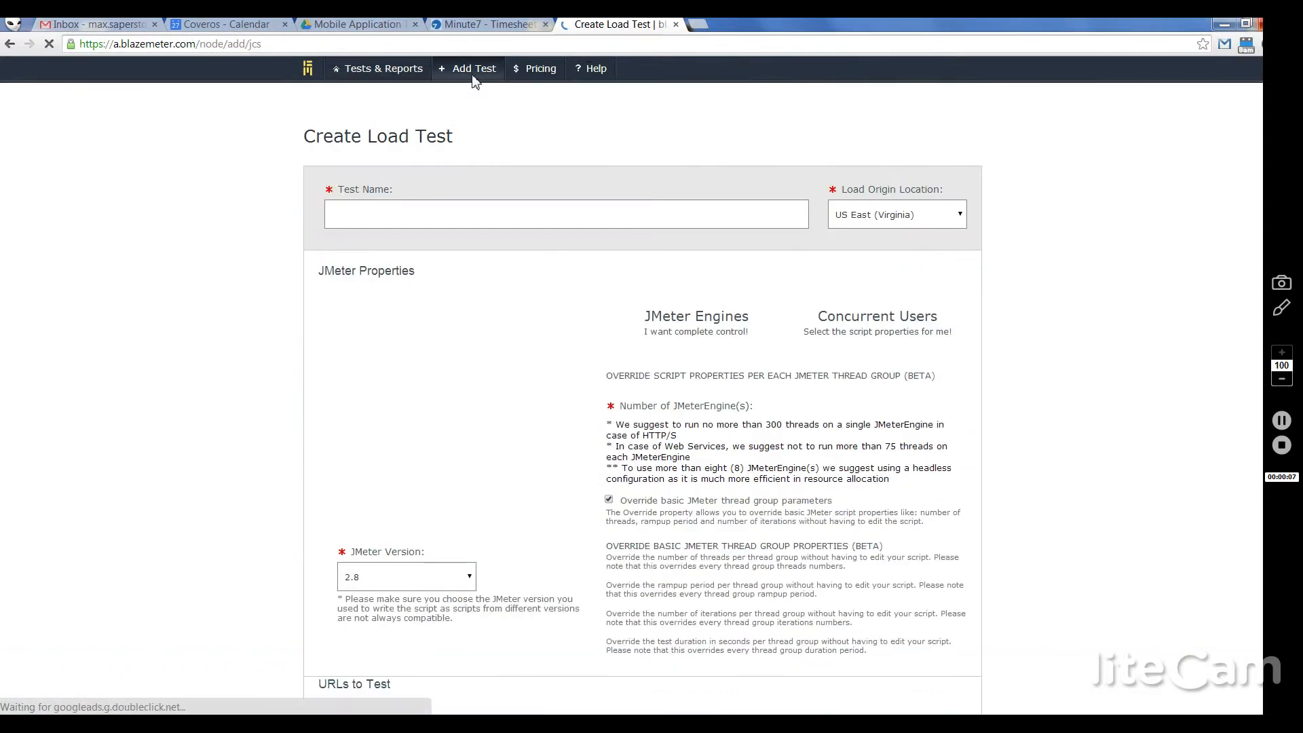
left_click(465, 206)
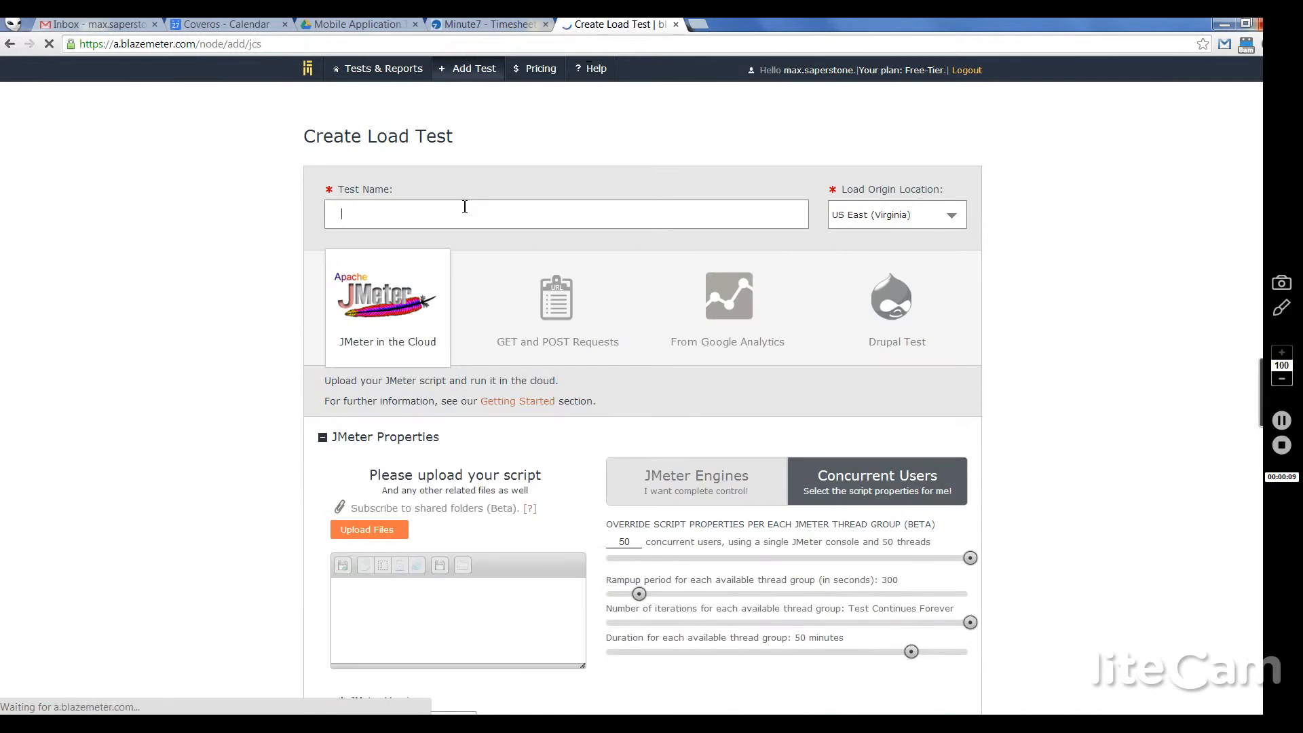
type("We")
key("BackSpace")
key("BackSpace")
type("C")
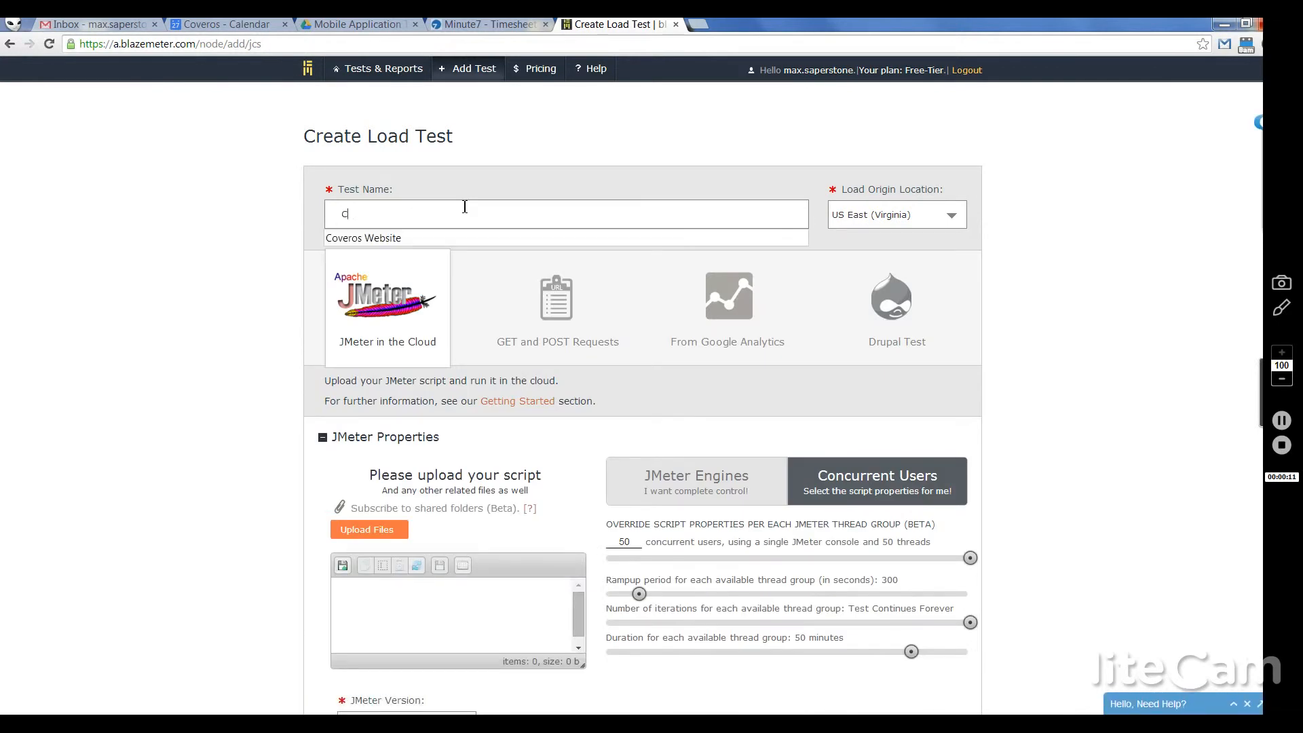
type("ov")
key("Down")
key("Tab")
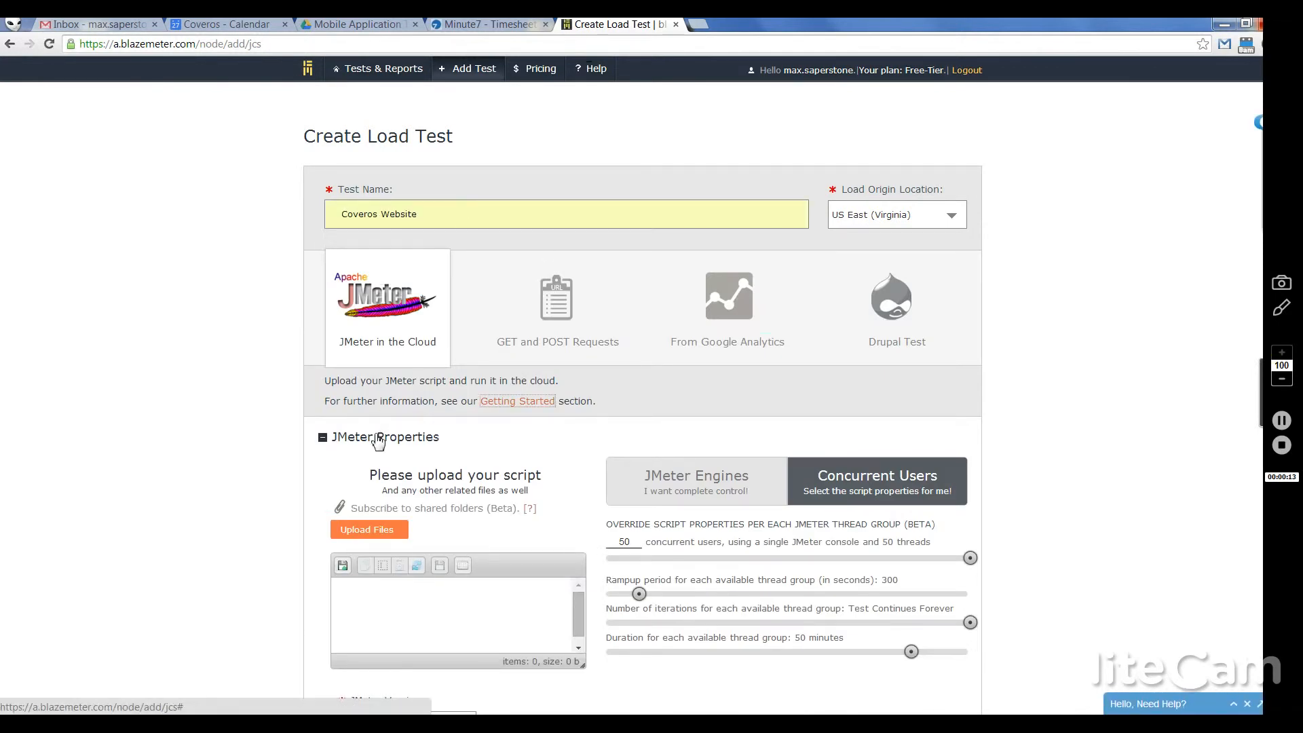
left_click(236, 462)
scroll(237, 467, "down", 2)
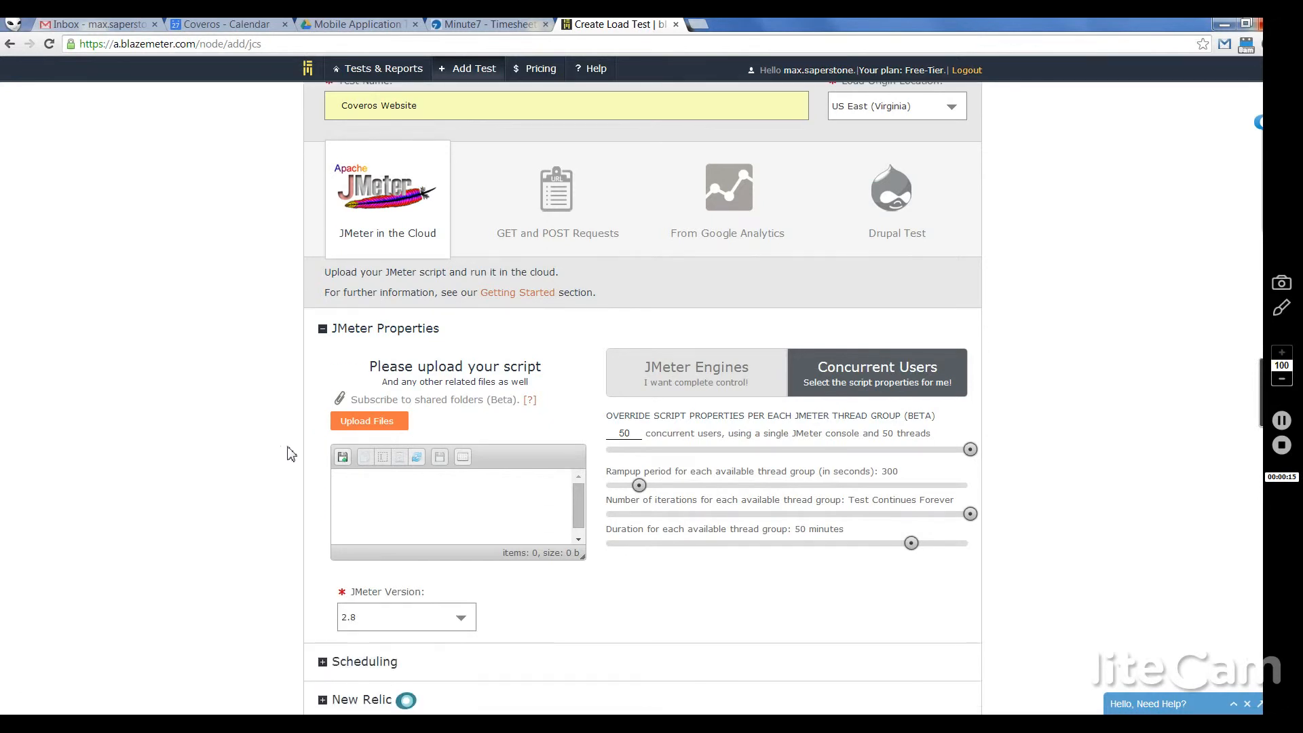
left_click(356, 427)
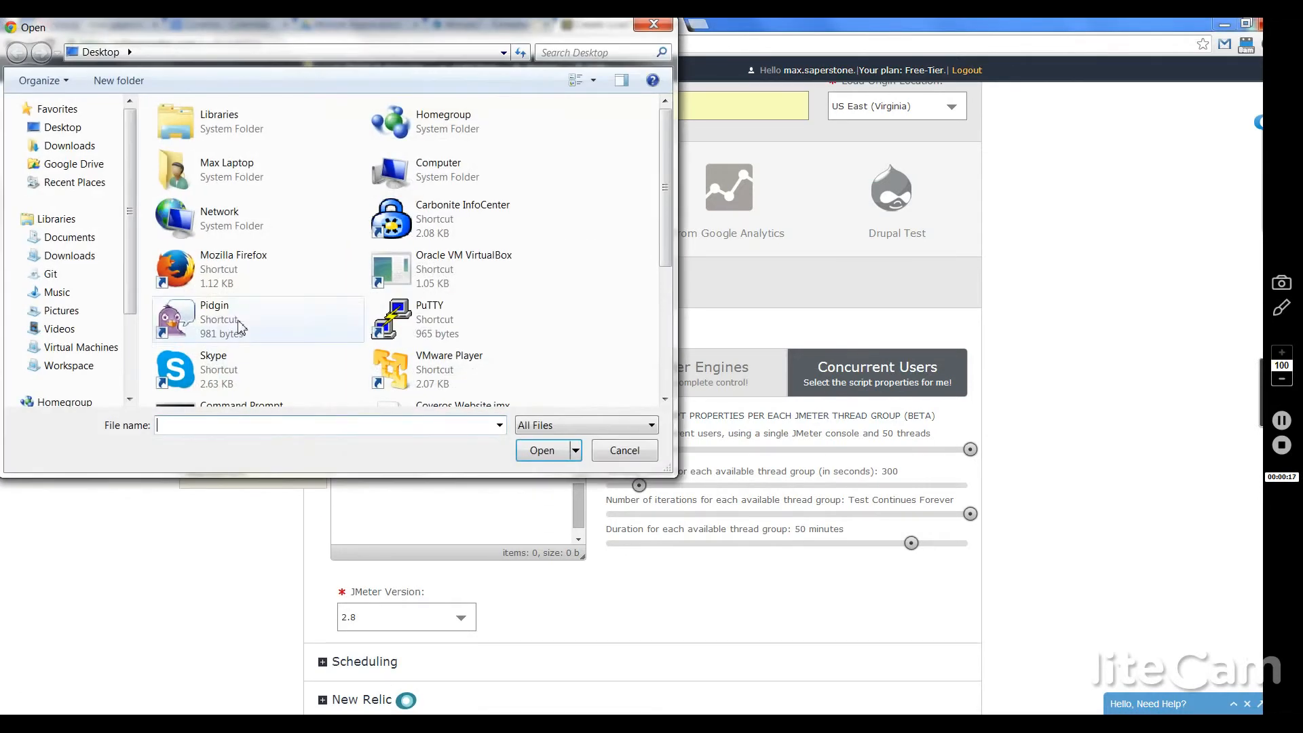
Step: Upload Coveros Website.jmx as the main script and set the JMeter version to 2.9
left_click(669, 335)
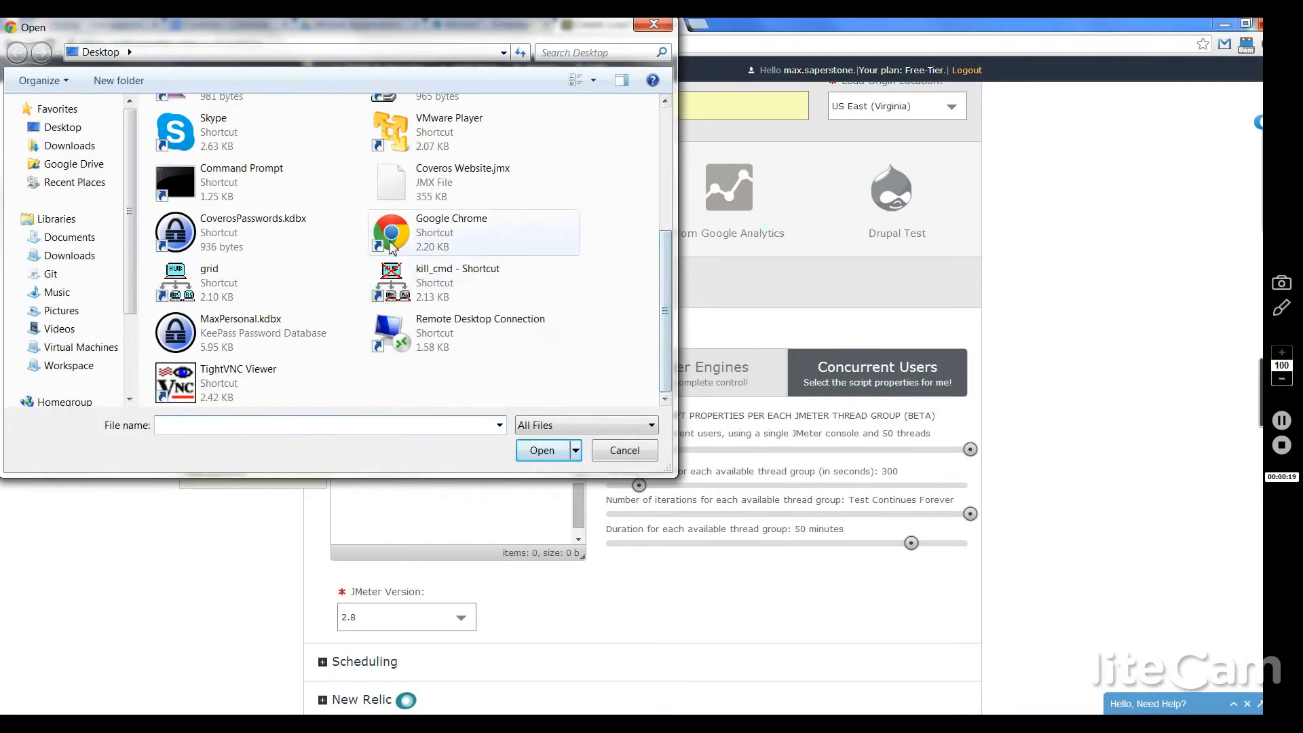
double_click(489, 187)
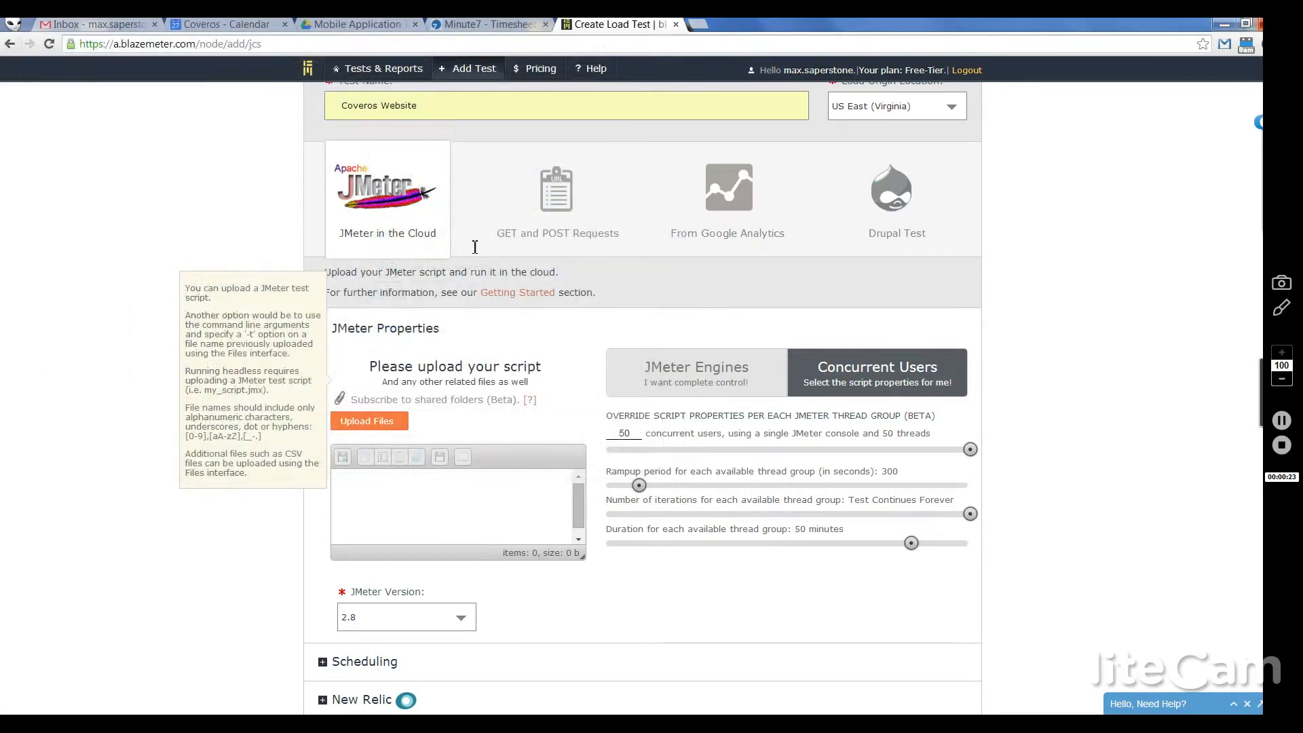
left_click(390, 625)
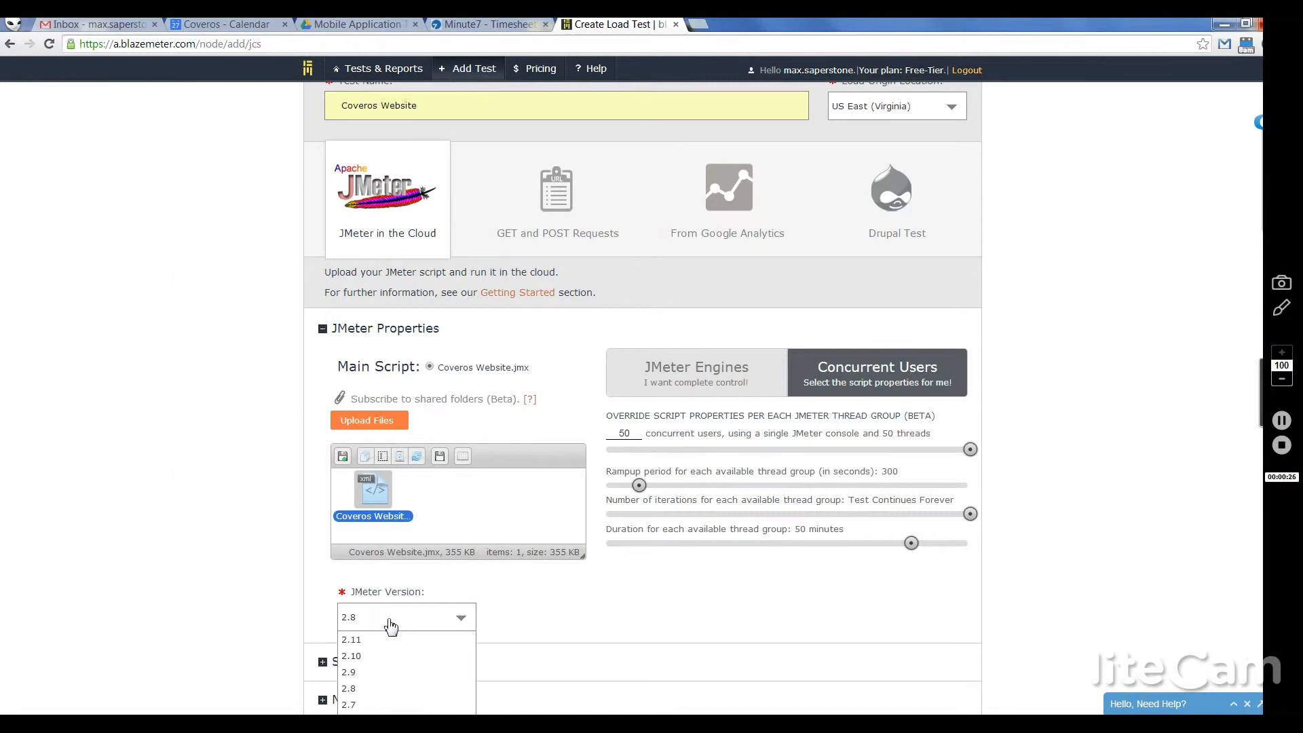
left_click(356, 671)
key("alt+Tab")
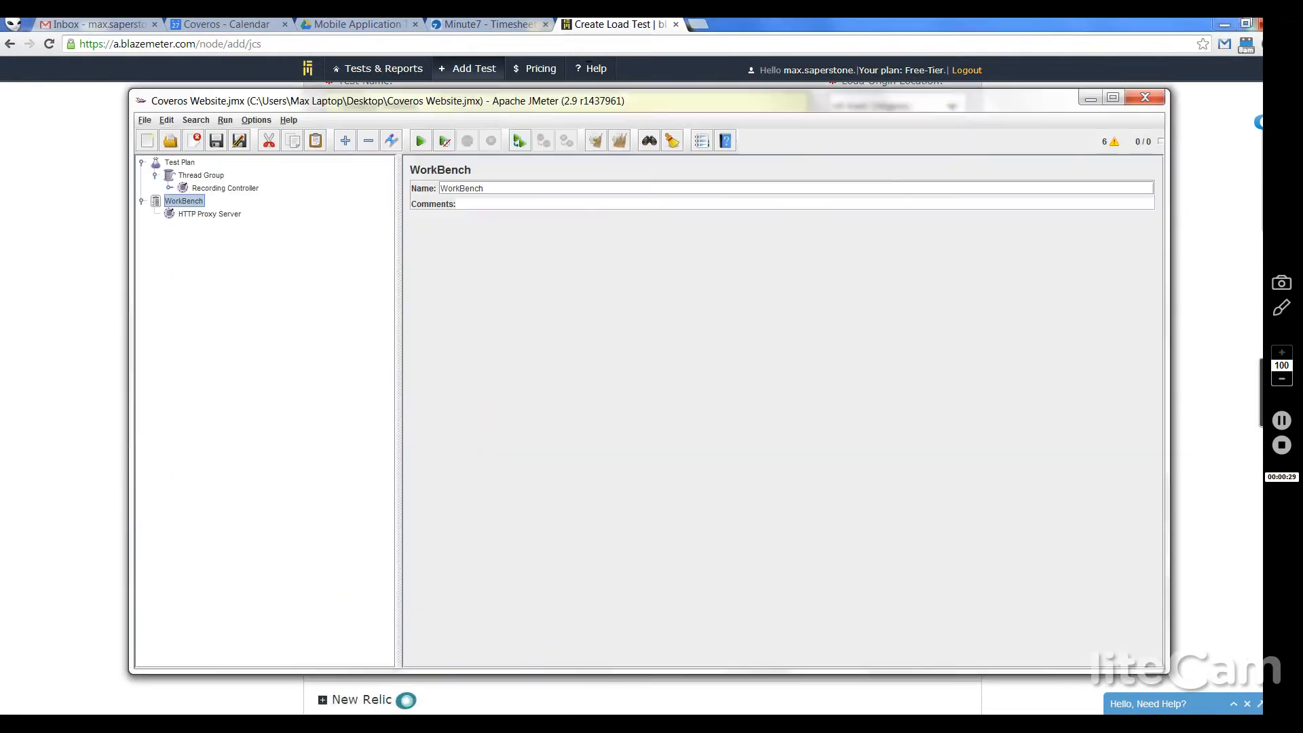
Step: Confirm JMeter is version 2.9 via Help > About, browse the plan nodes, and minimize JMeter
left_click(288, 120)
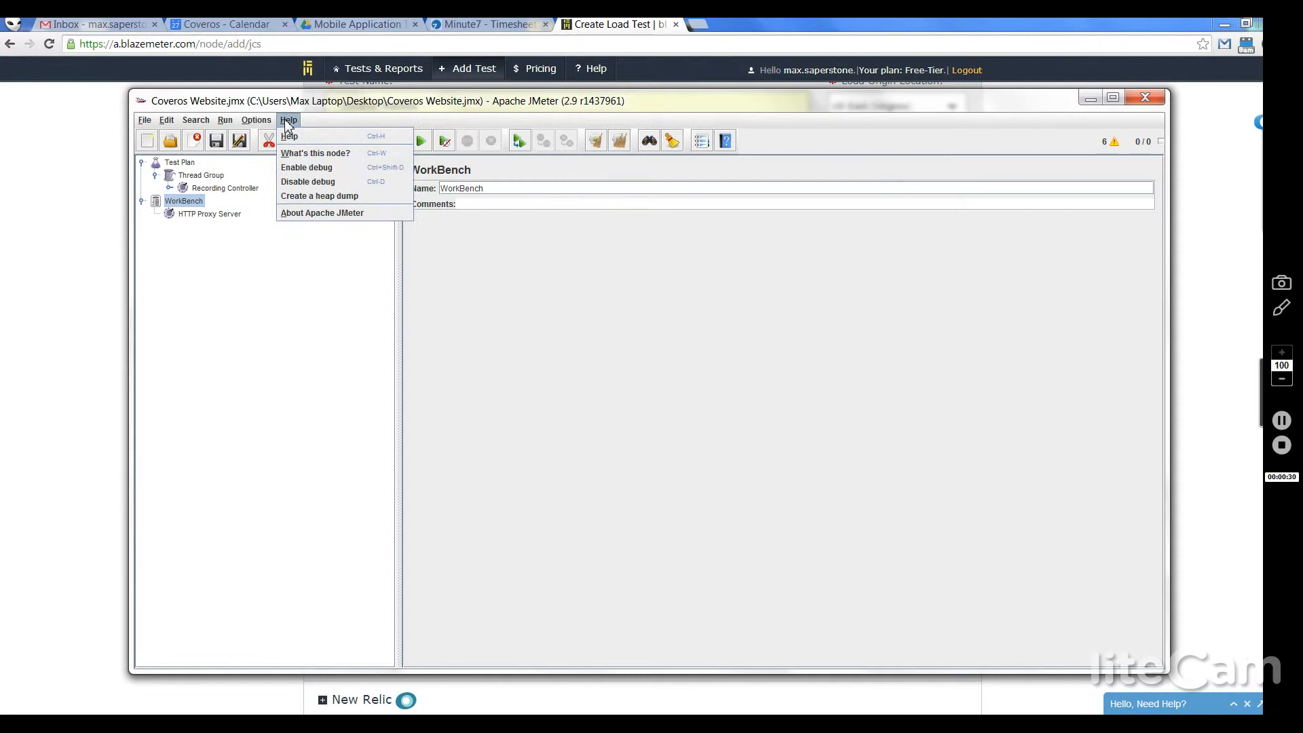
left_click(323, 215)
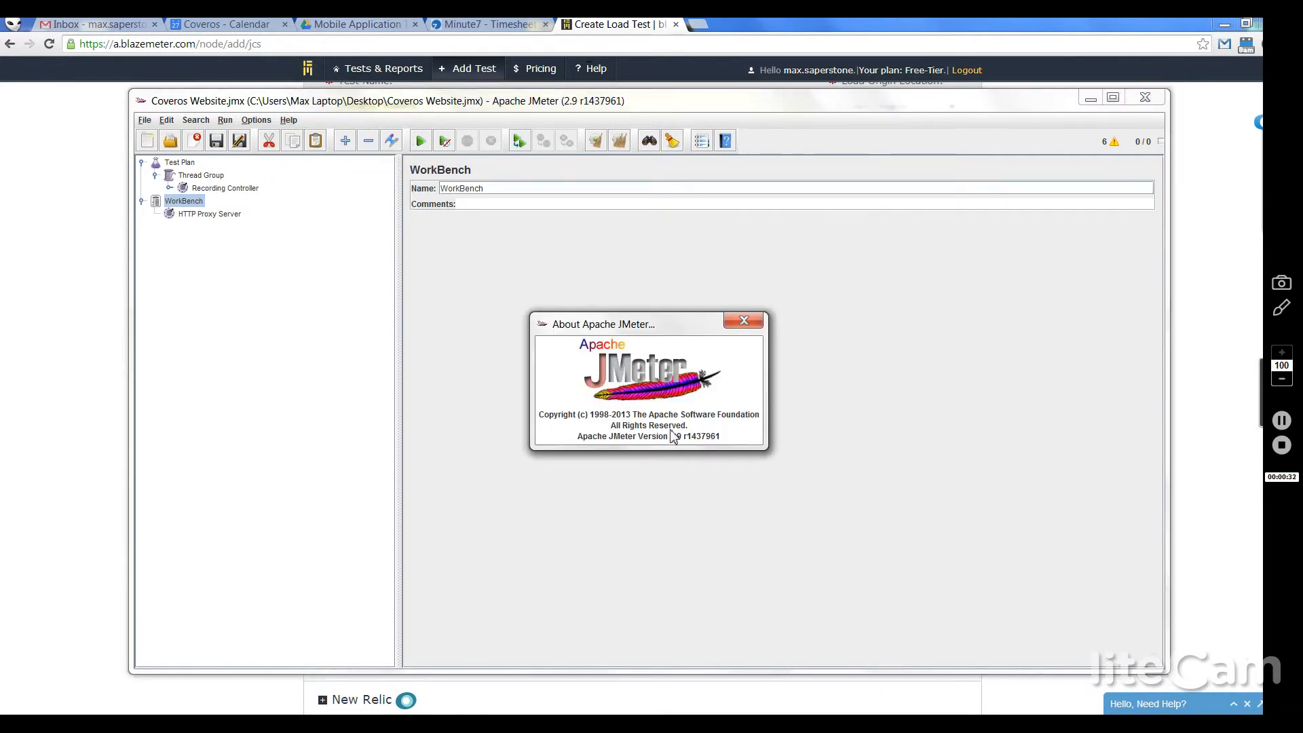
left_click(744, 321)
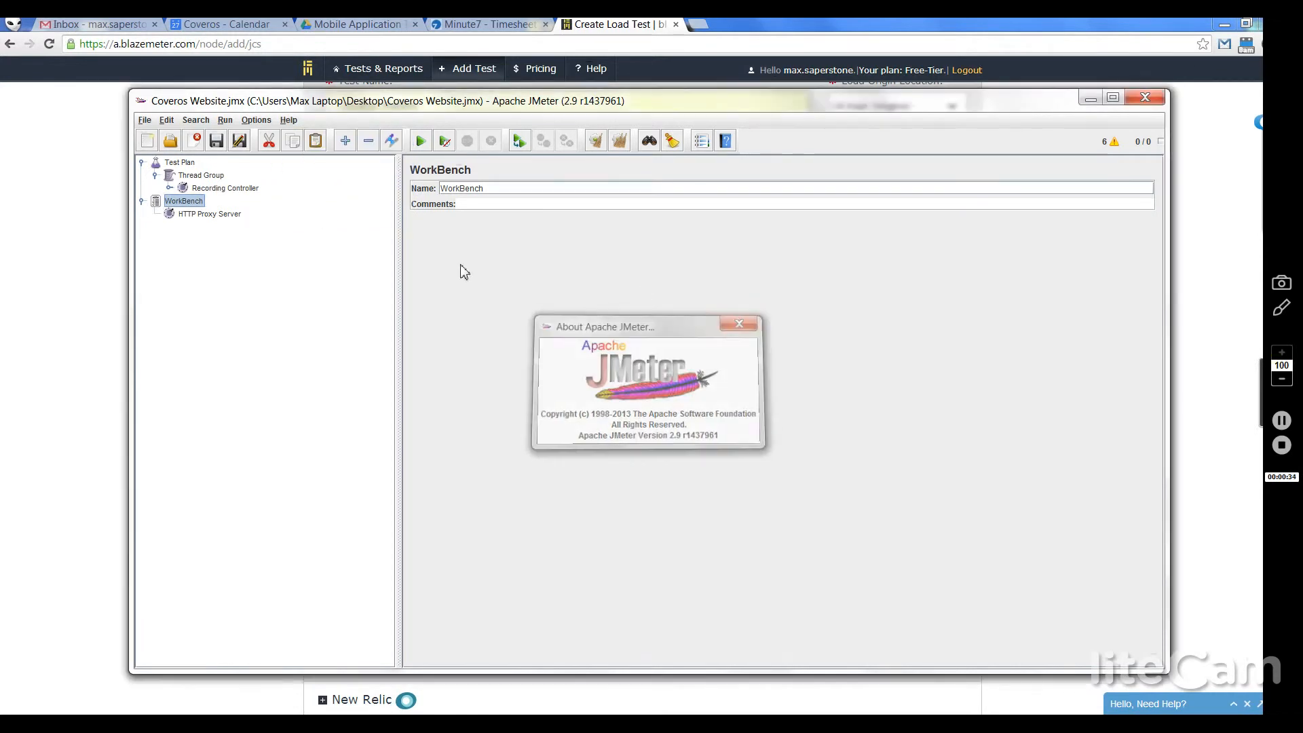
left_click(223, 190)
left_click(183, 202)
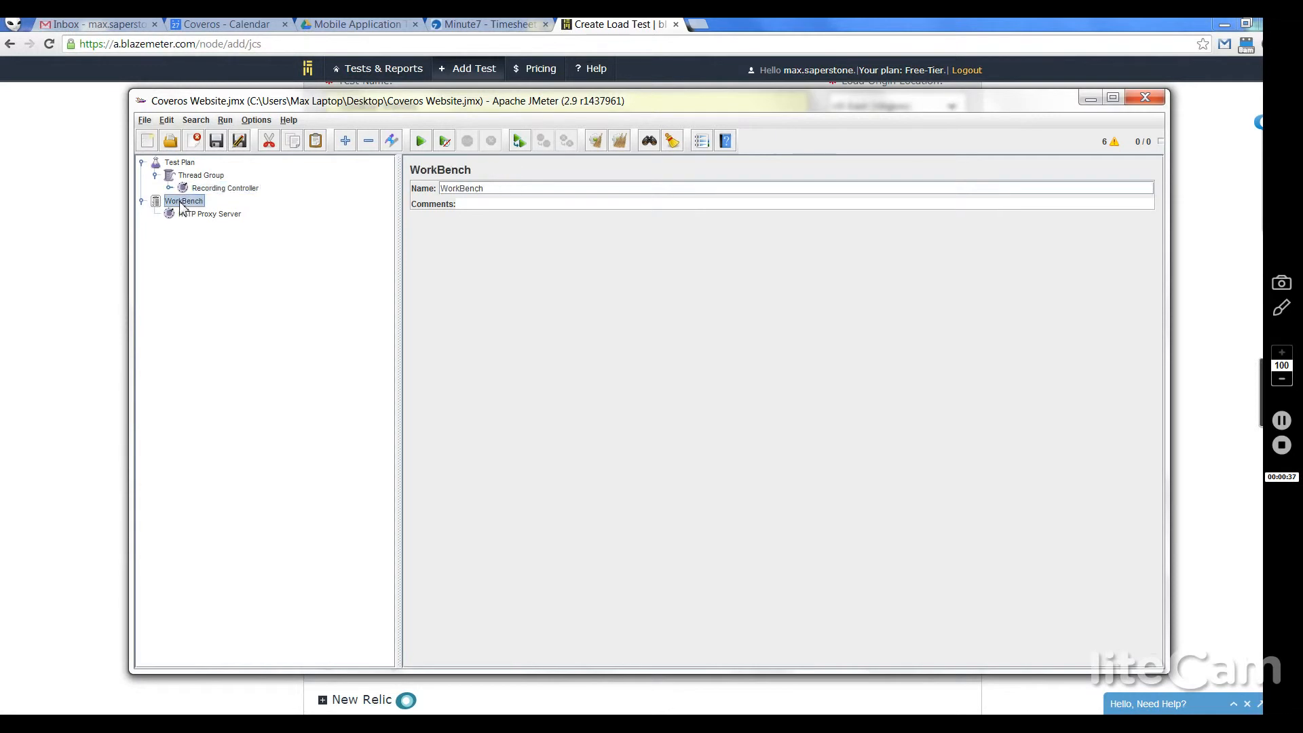
left_click(194, 215)
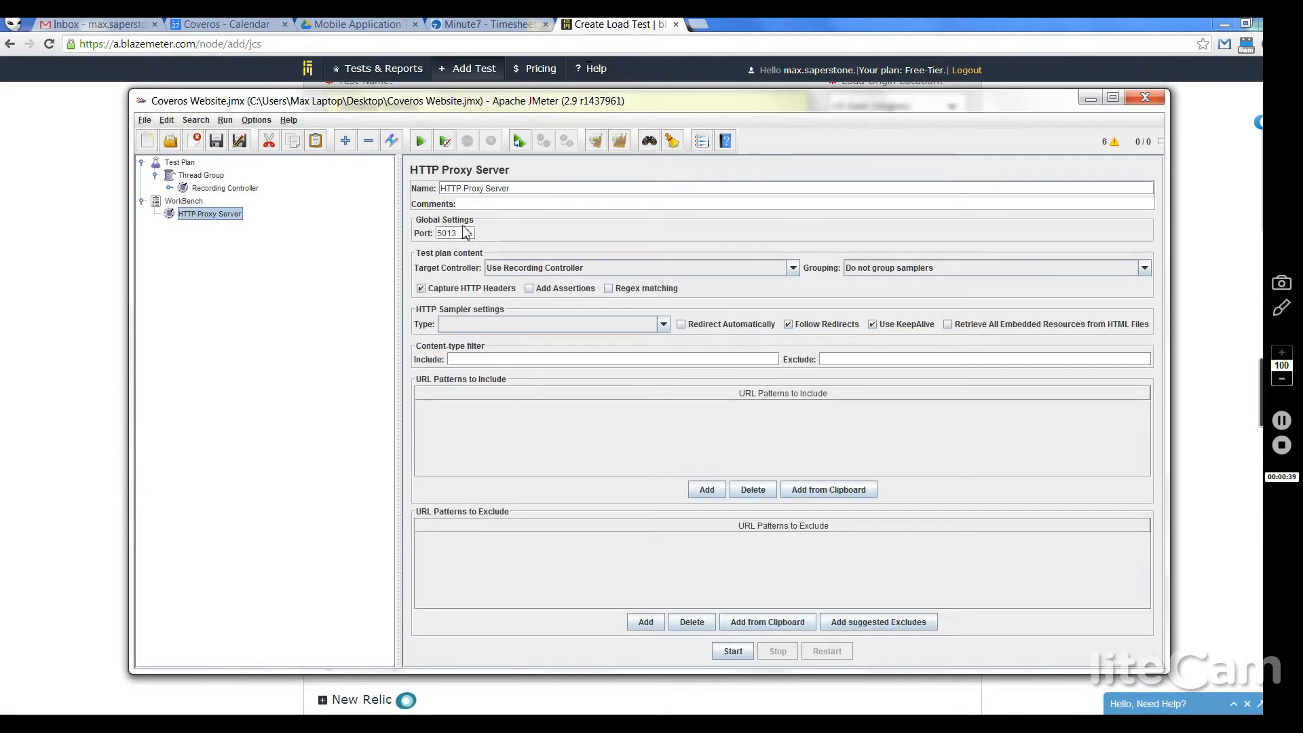
left_click(1099, 102)
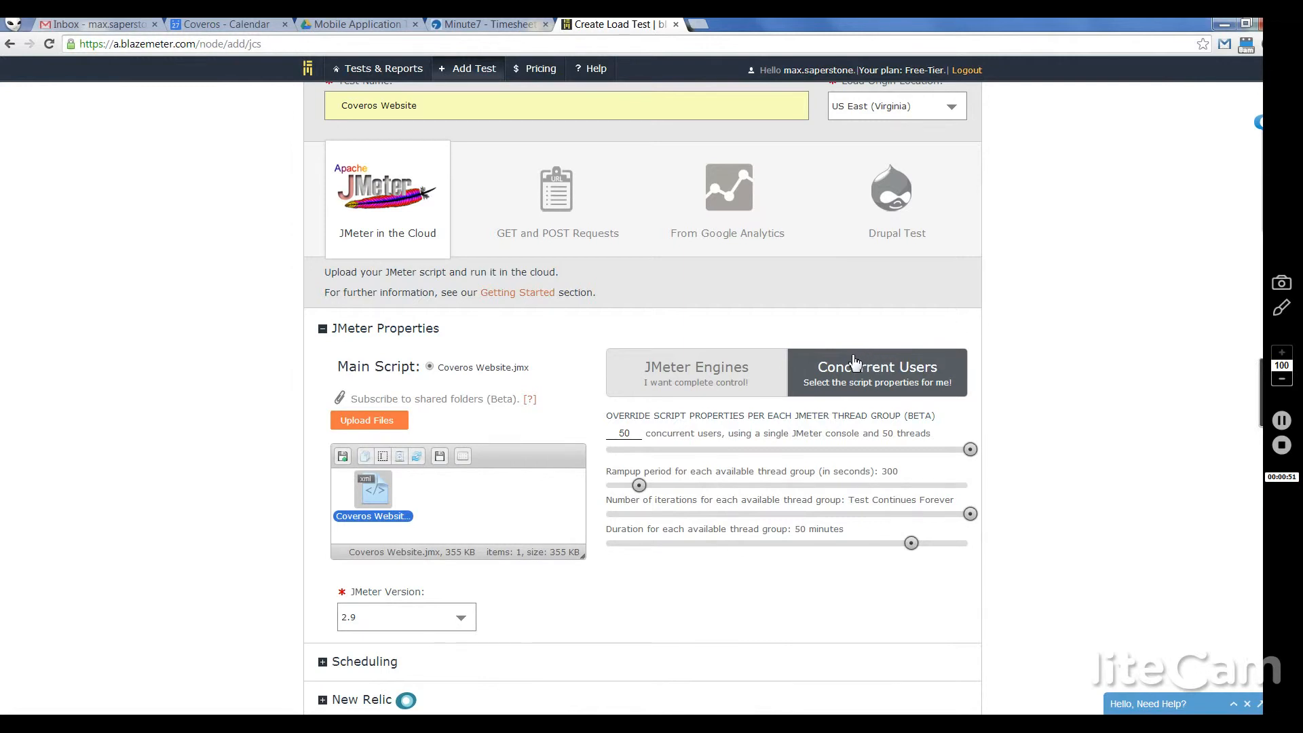
mouse_move(846, 363)
mouse_move(779, 386)
mouse_move(658, 484)
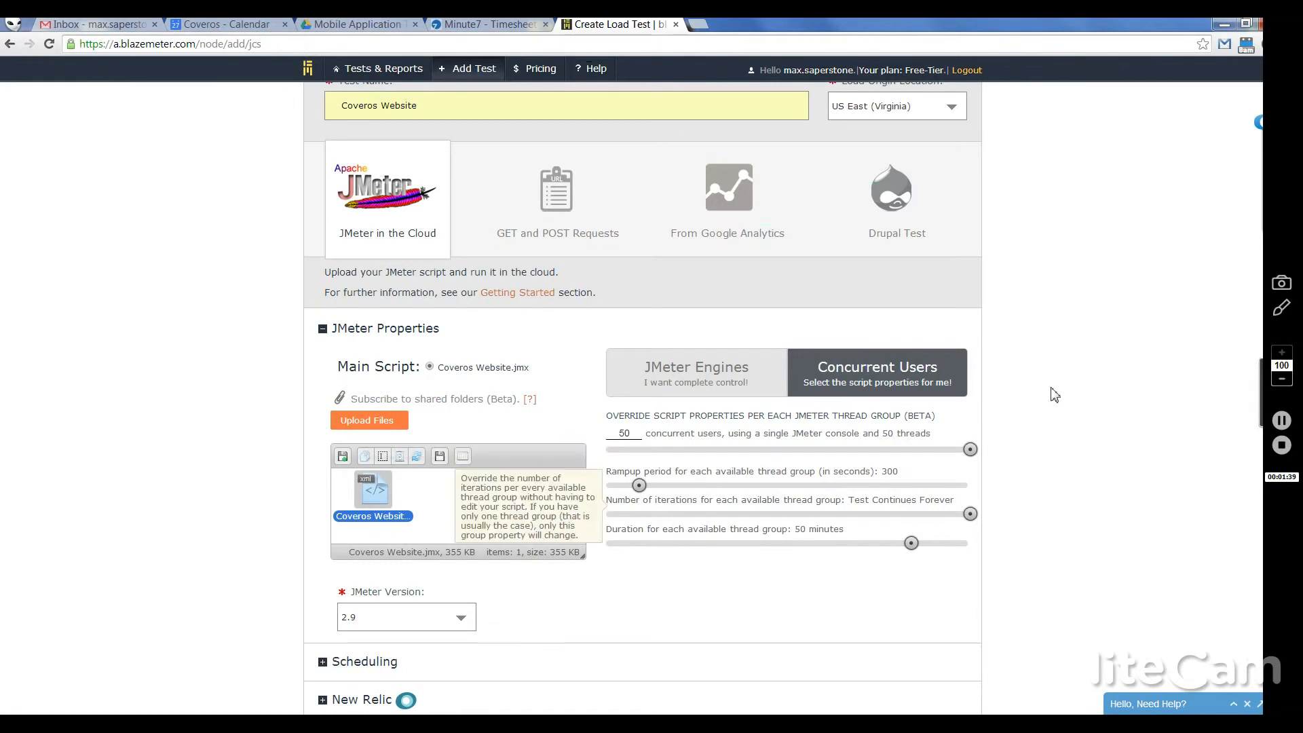
scroll(1210, 273, "down", 4)
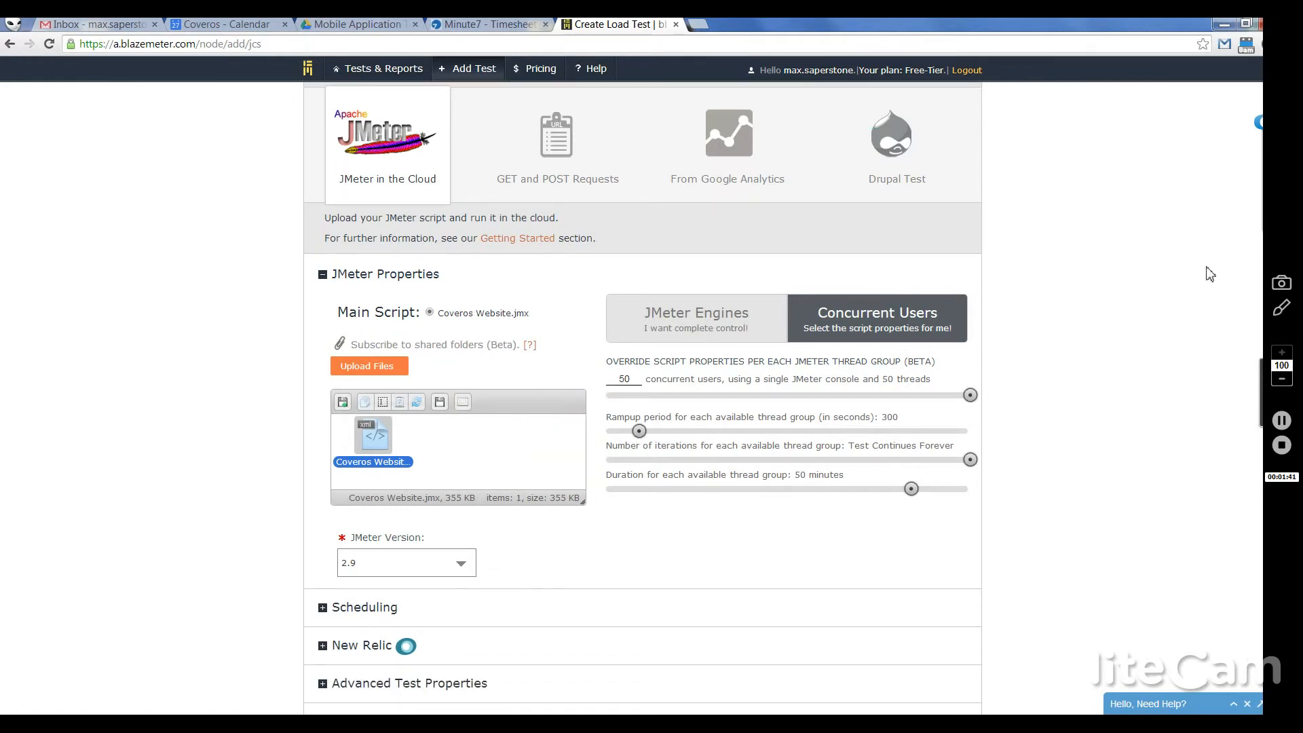
scroll(1210, 274, "down", 2)
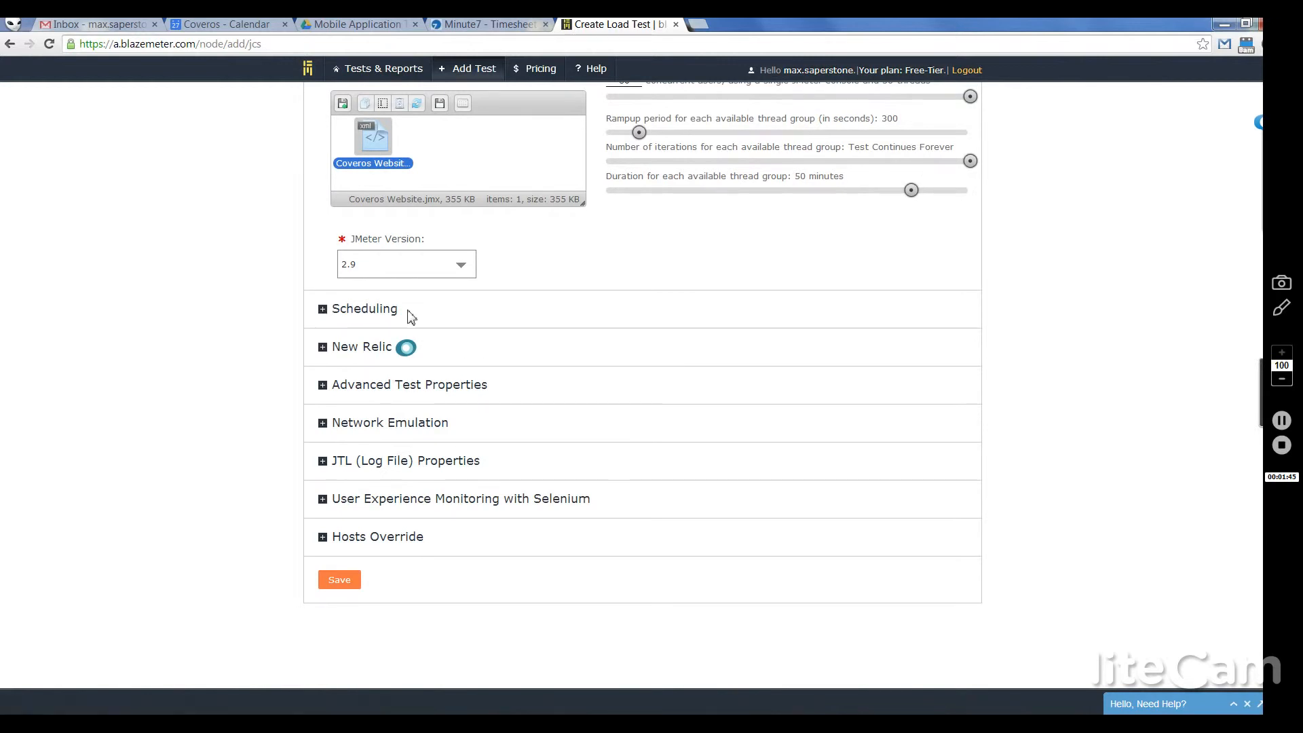
Step: Expand Network Emulation and try the Custom and 3G-poor emulated network types
left_click(322, 424)
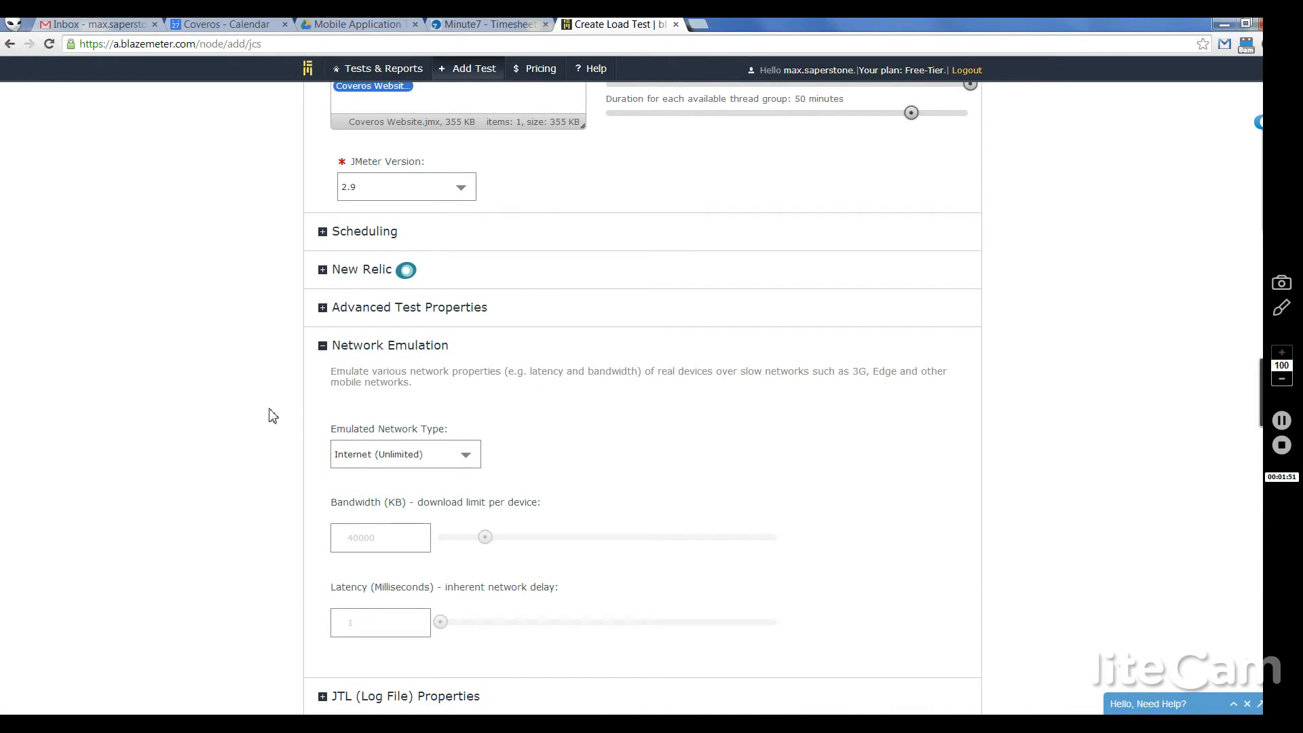
scroll(272, 415, "down", 2)
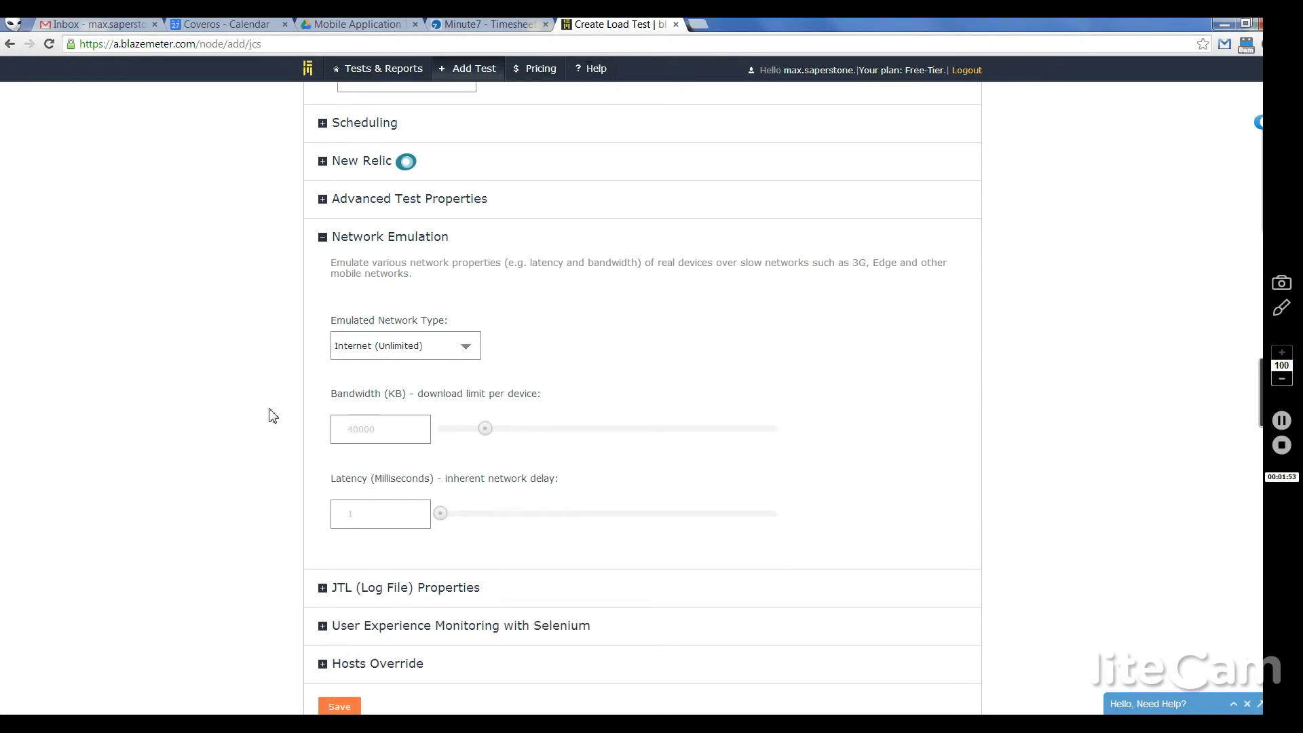
left_click(403, 353)
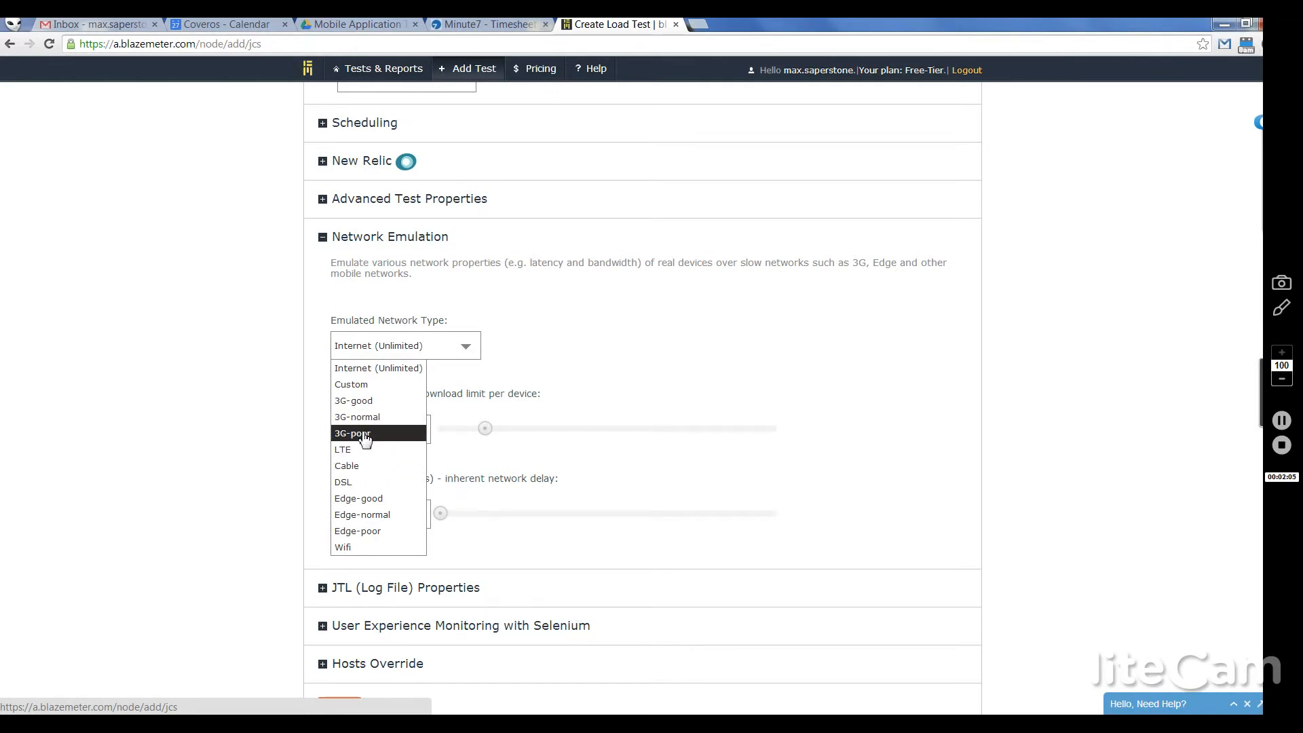
left_click(271, 411)
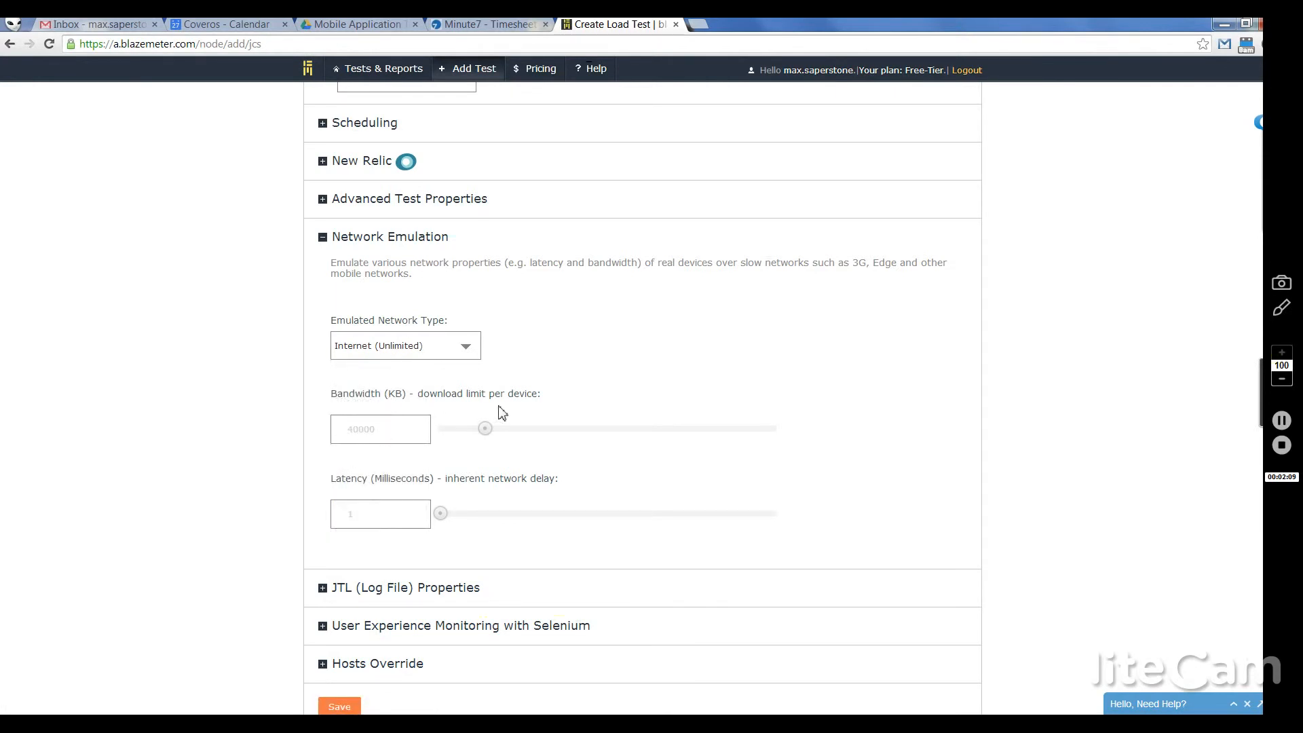
left_click(463, 353)
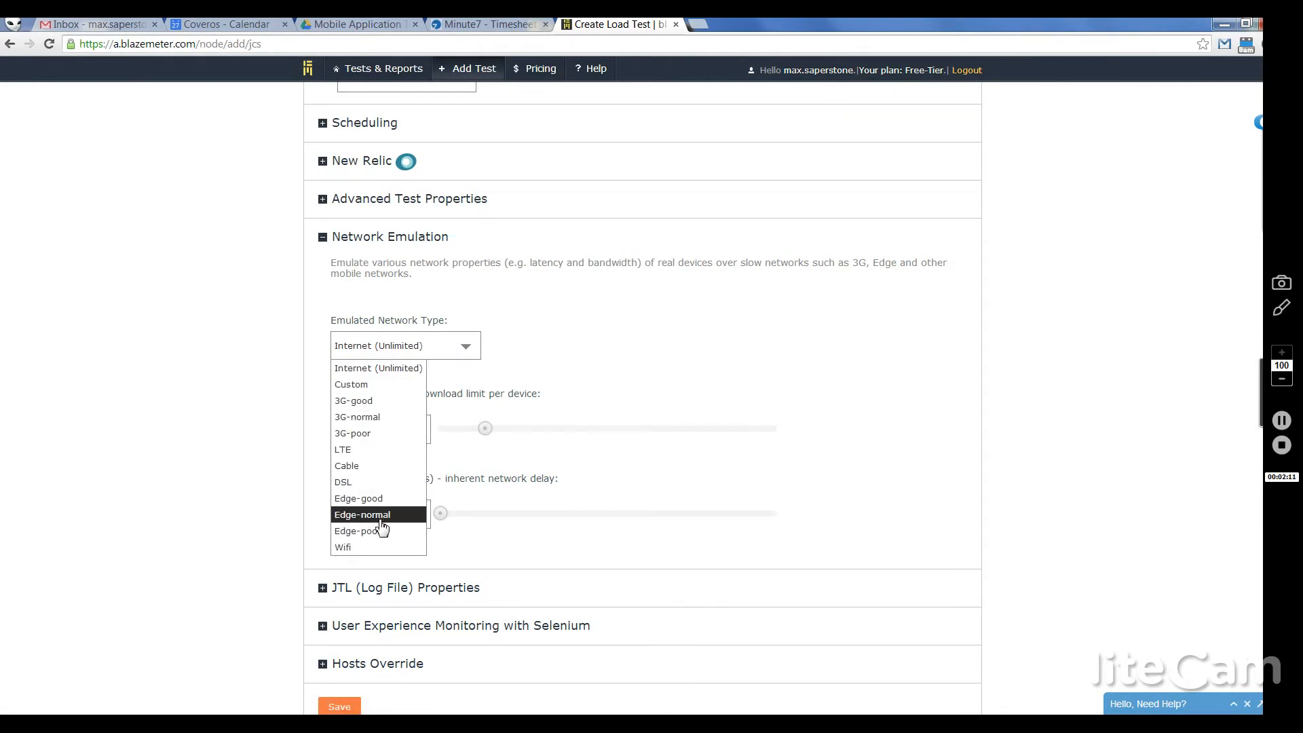
left_click(401, 390)
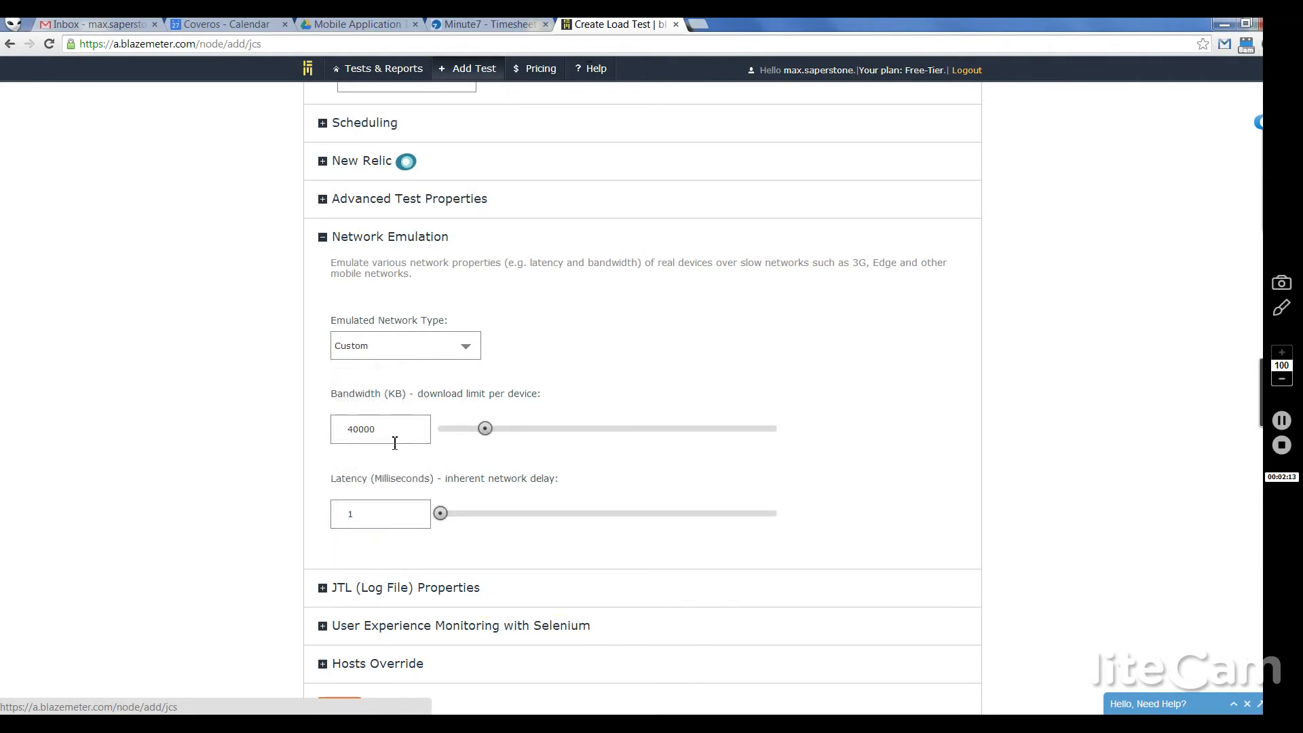
left_click(467, 350)
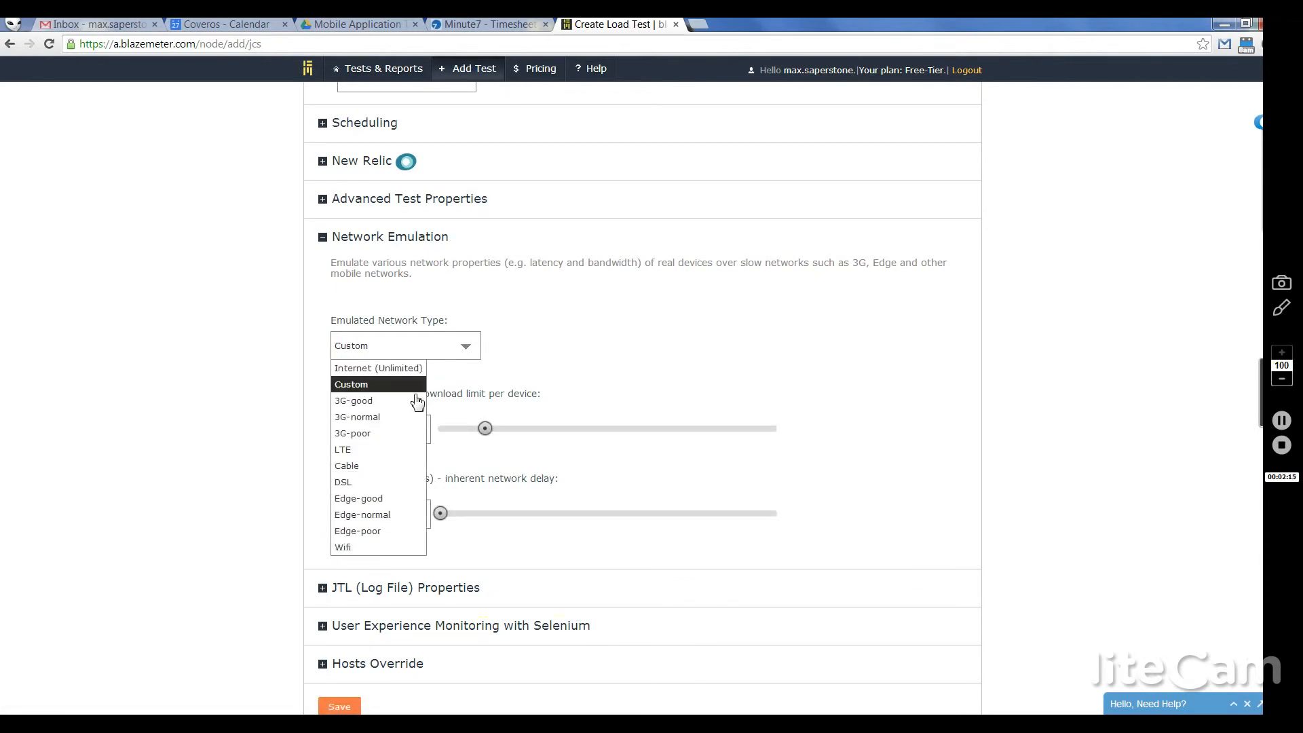
left_click(365, 434)
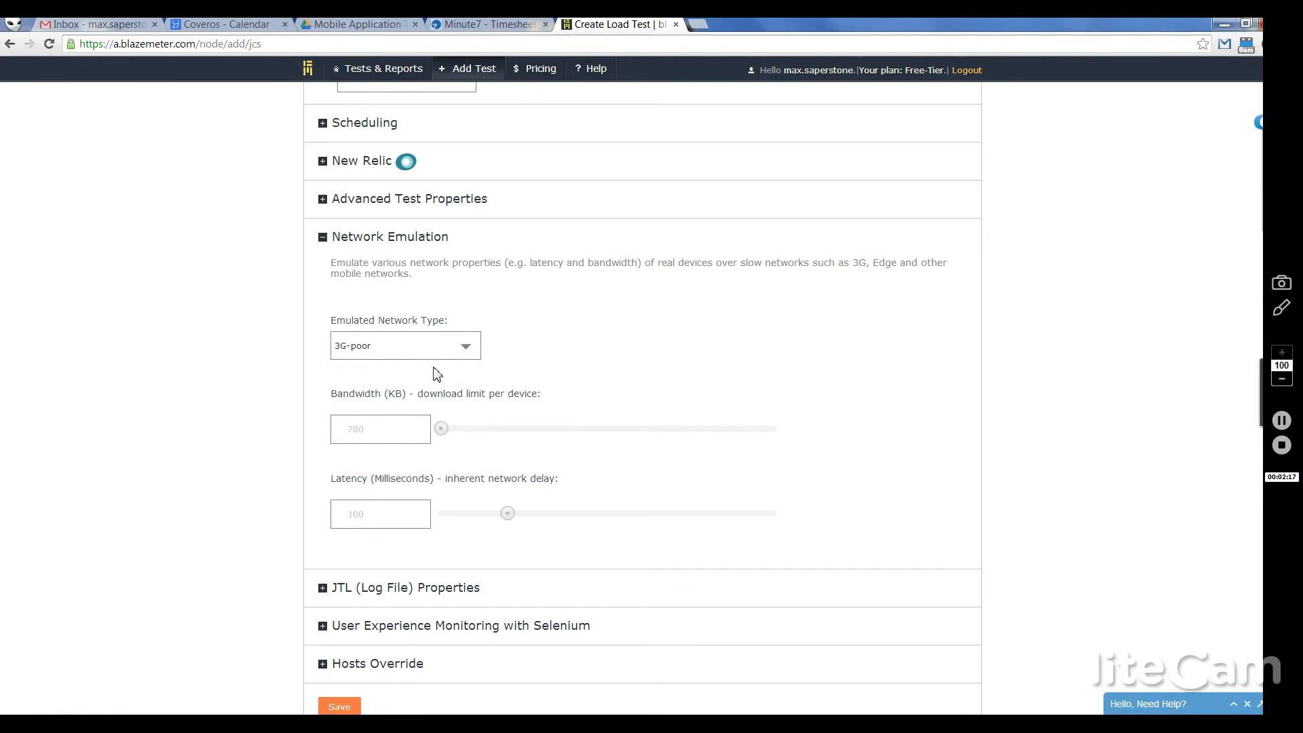
Step: Settle on 3G-good (850 KB, 90 ms latency) and expand Selenium user-experience monitoring
left_click(456, 351)
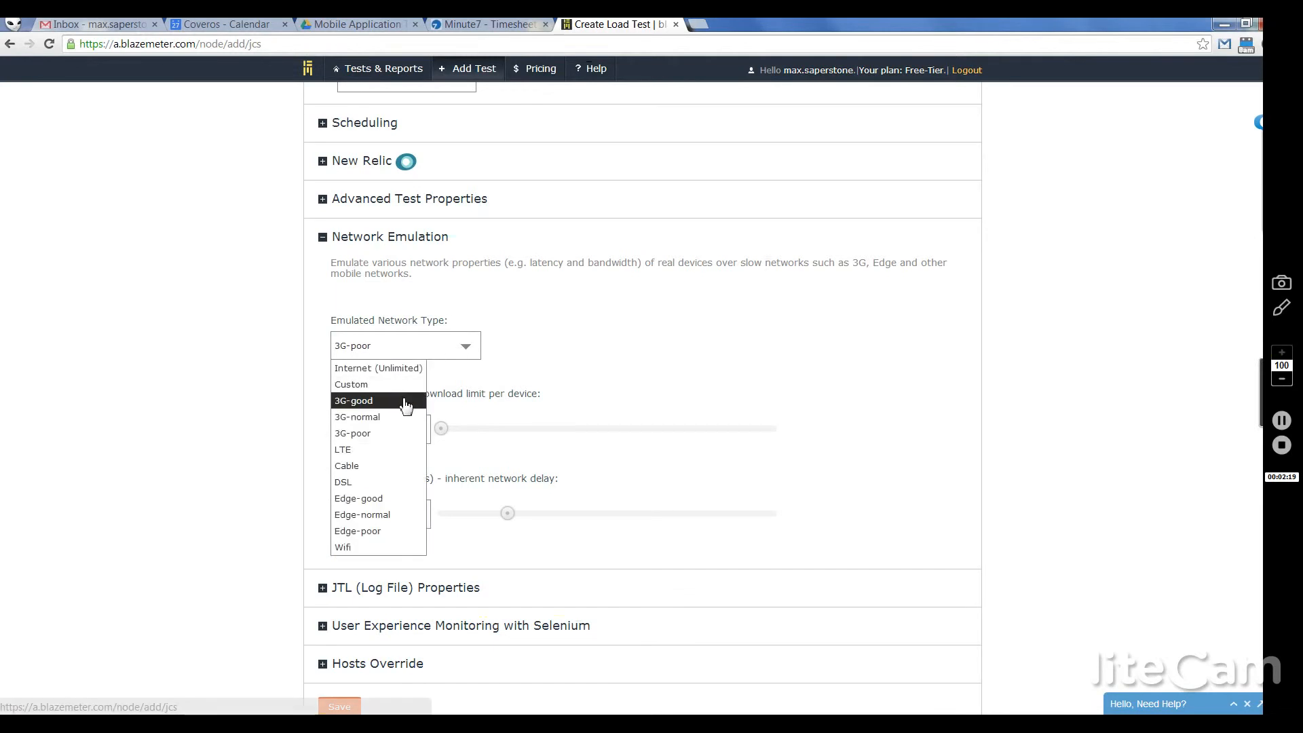
left_click(403, 402)
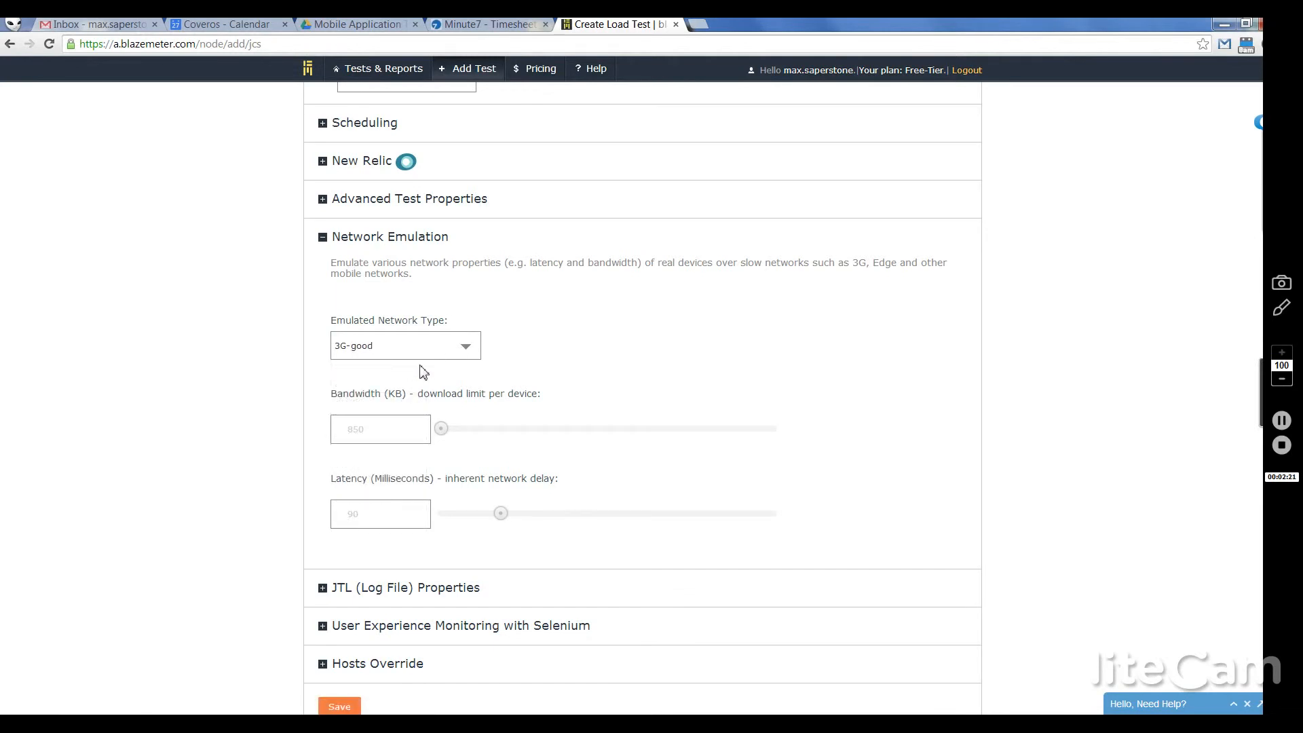
left_click(439, 350)
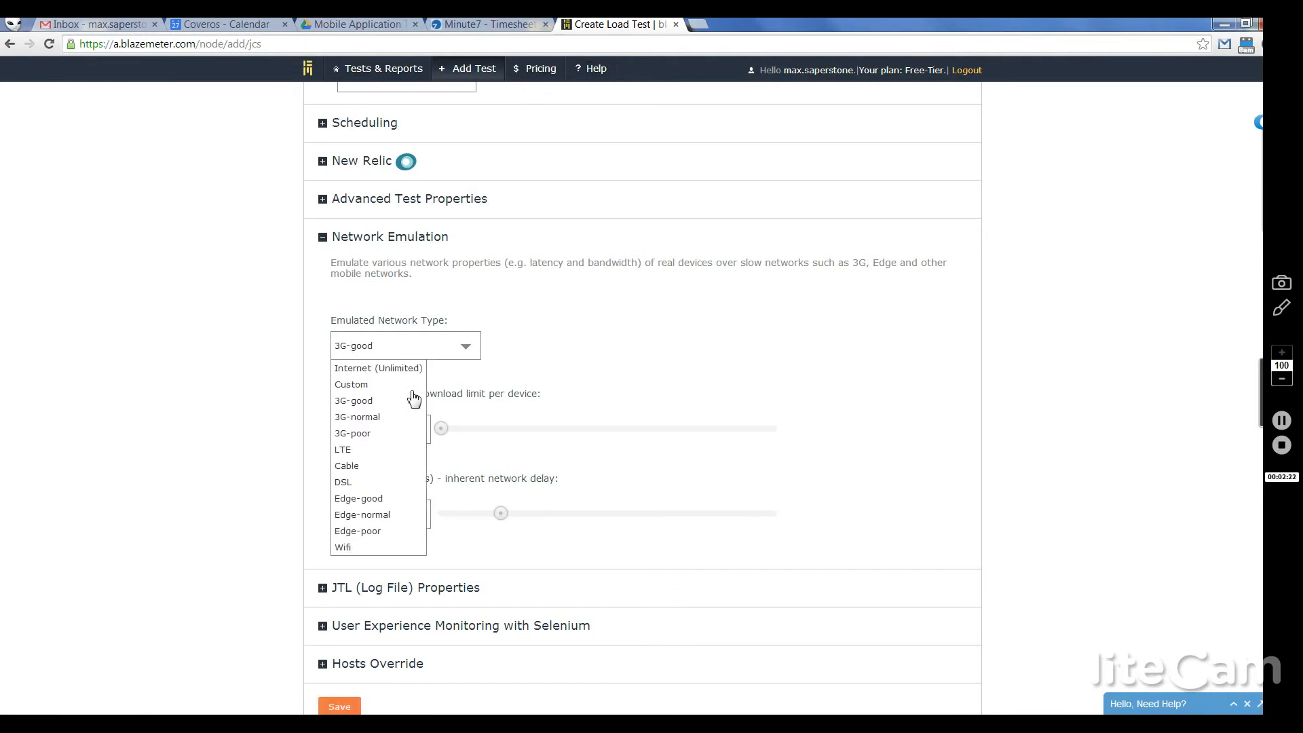
left_click(377, 434)
left_click(431, 349)
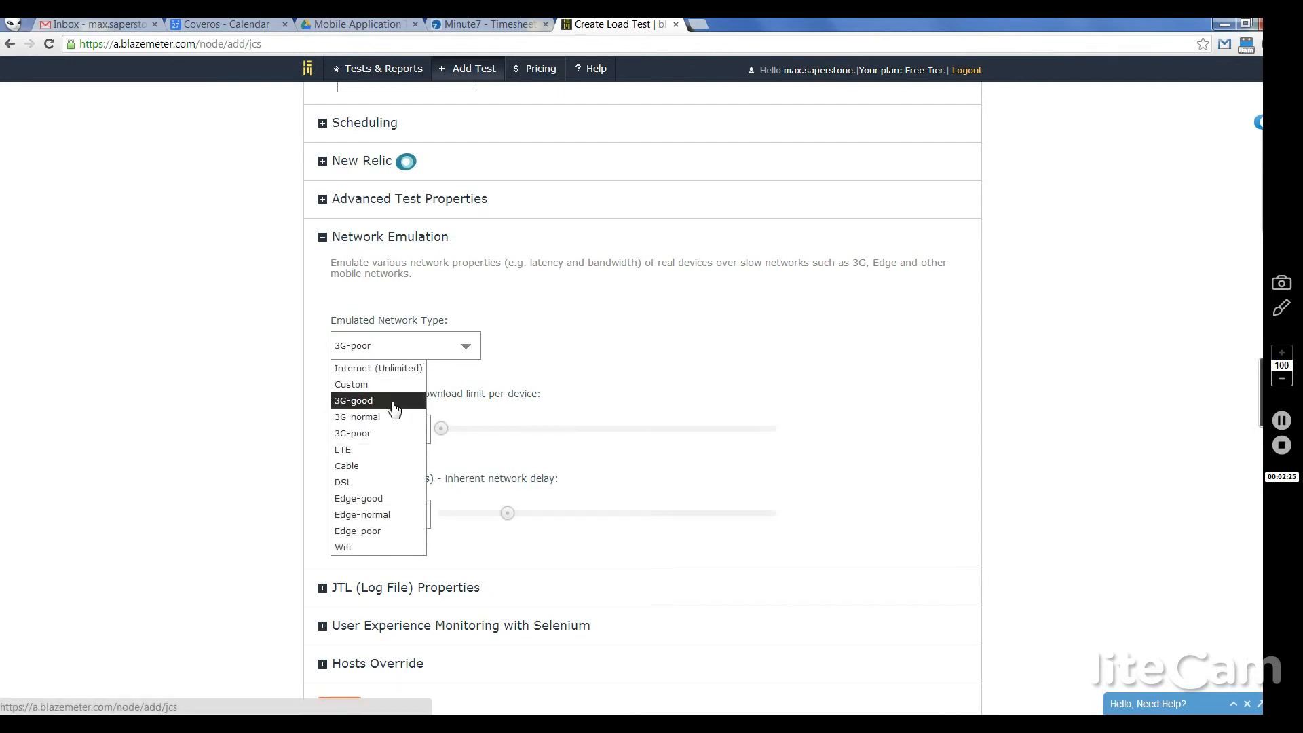
left_click(401, 403)
scroll(273, 410, "down", 3)
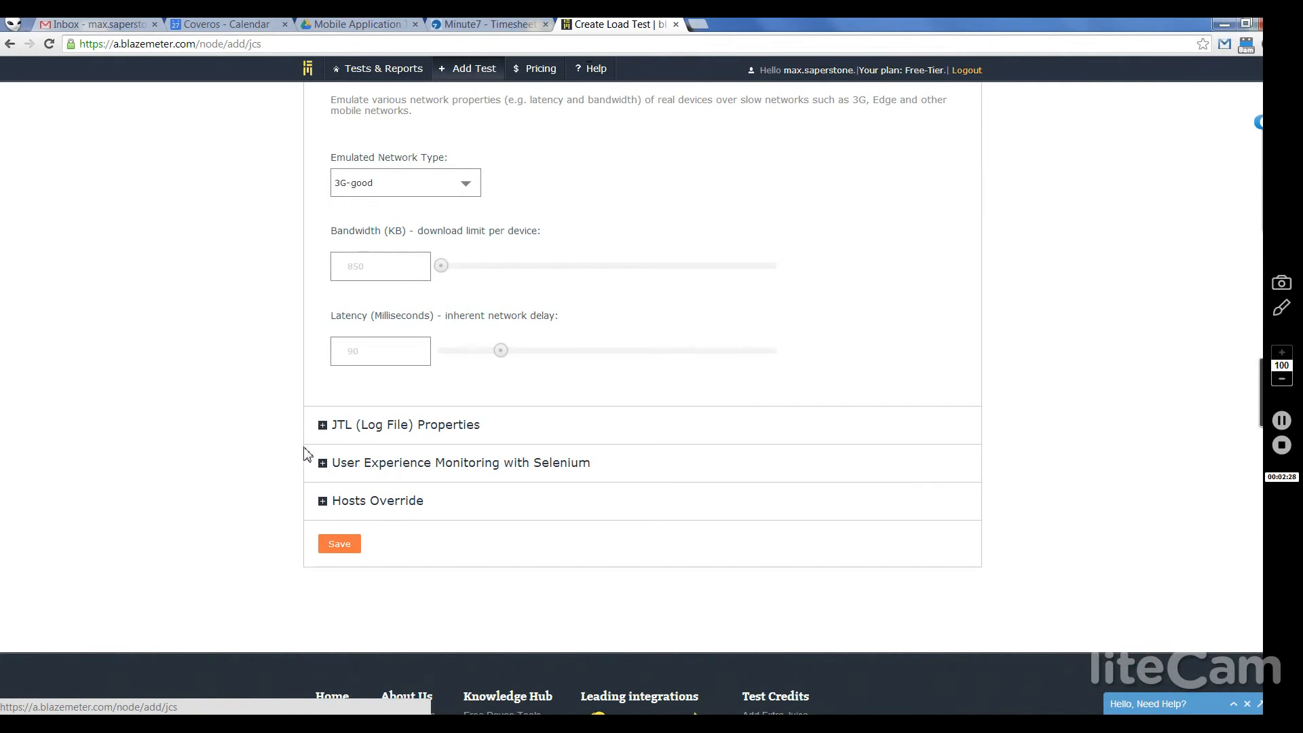
left_click(323, 464)
scroll(323, 471, "down", 5)
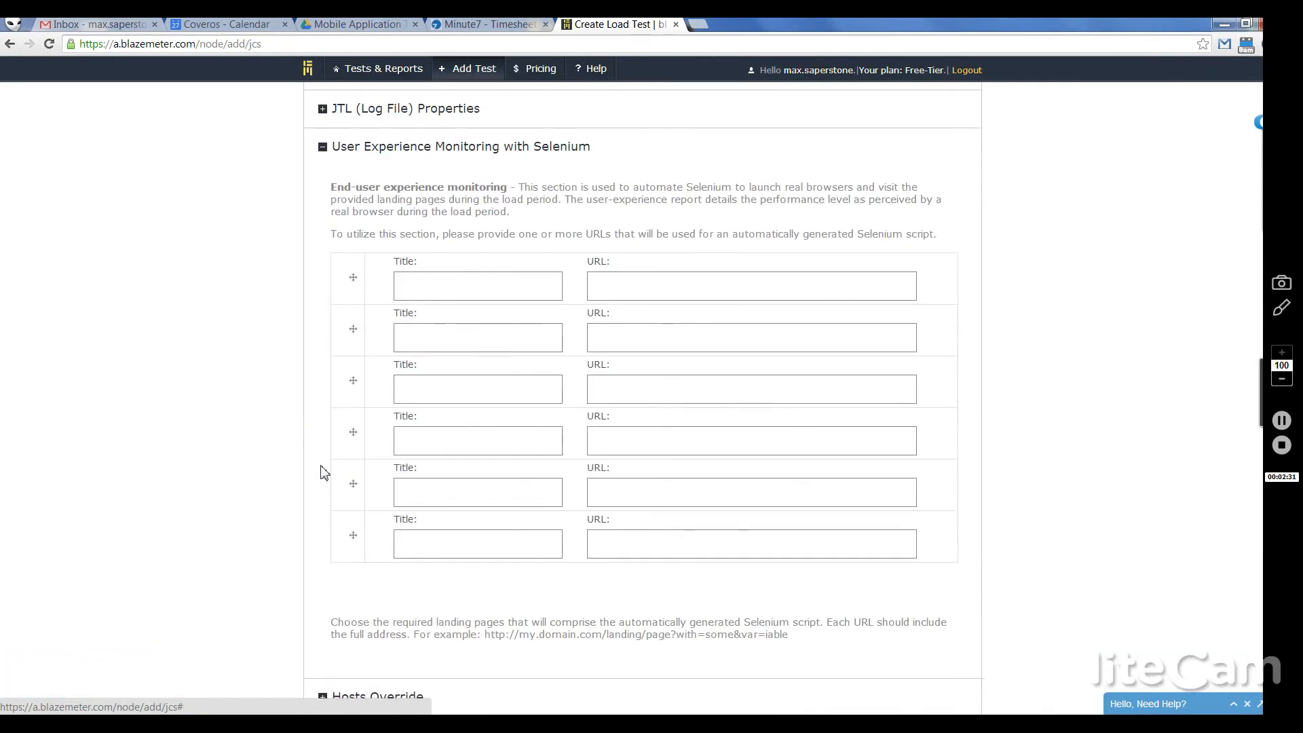
left_click(487, 297)
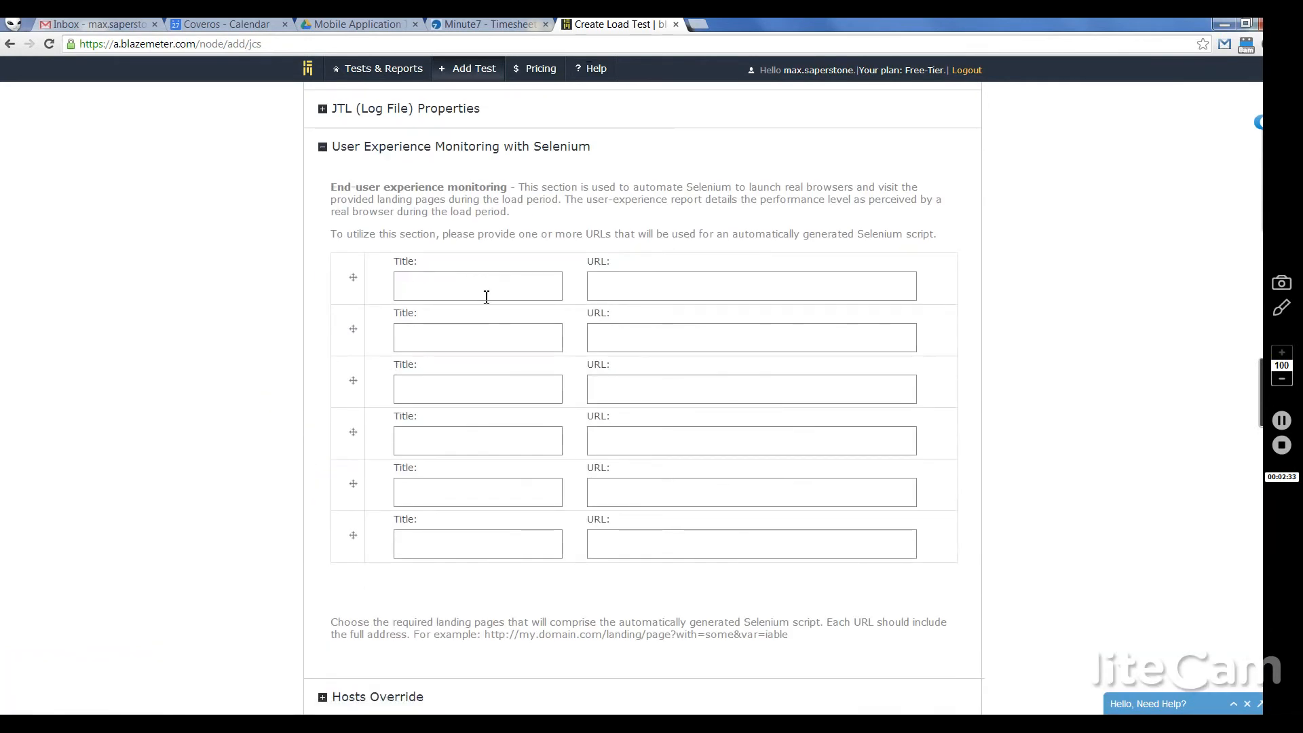
type("Coveros")
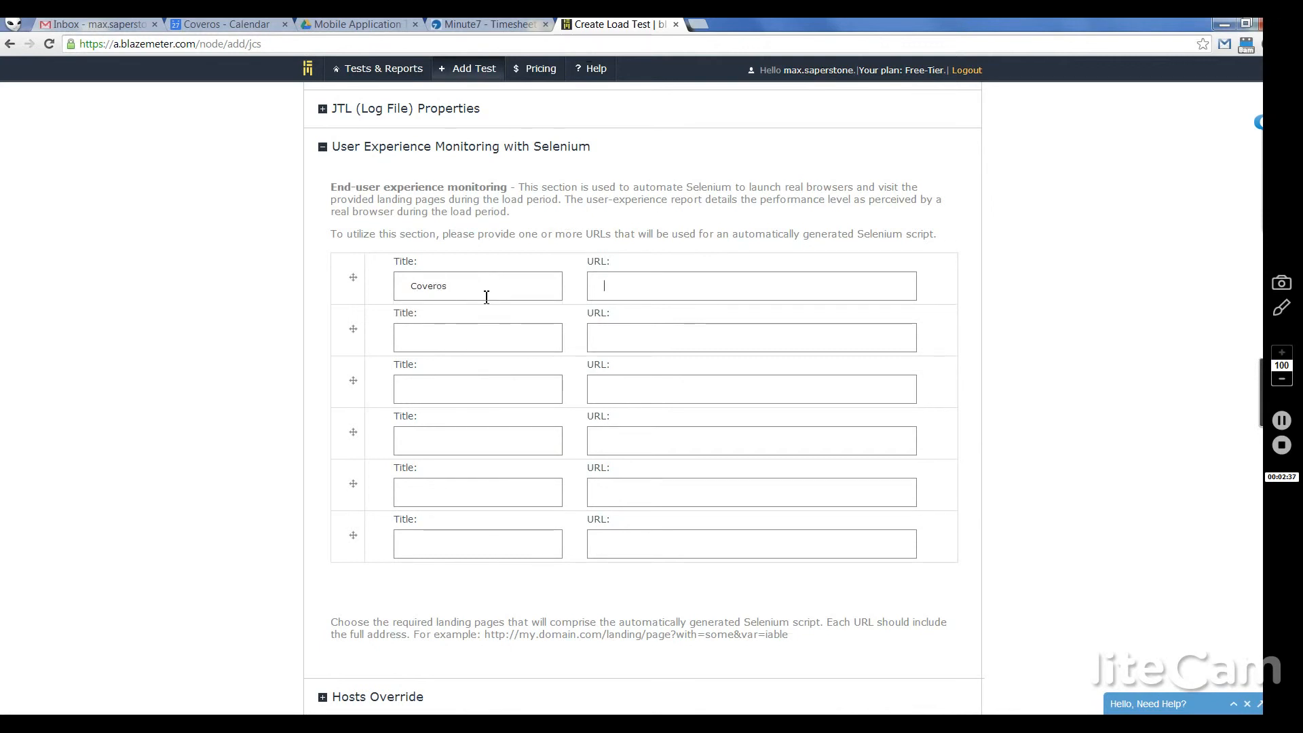
type("www.cov")
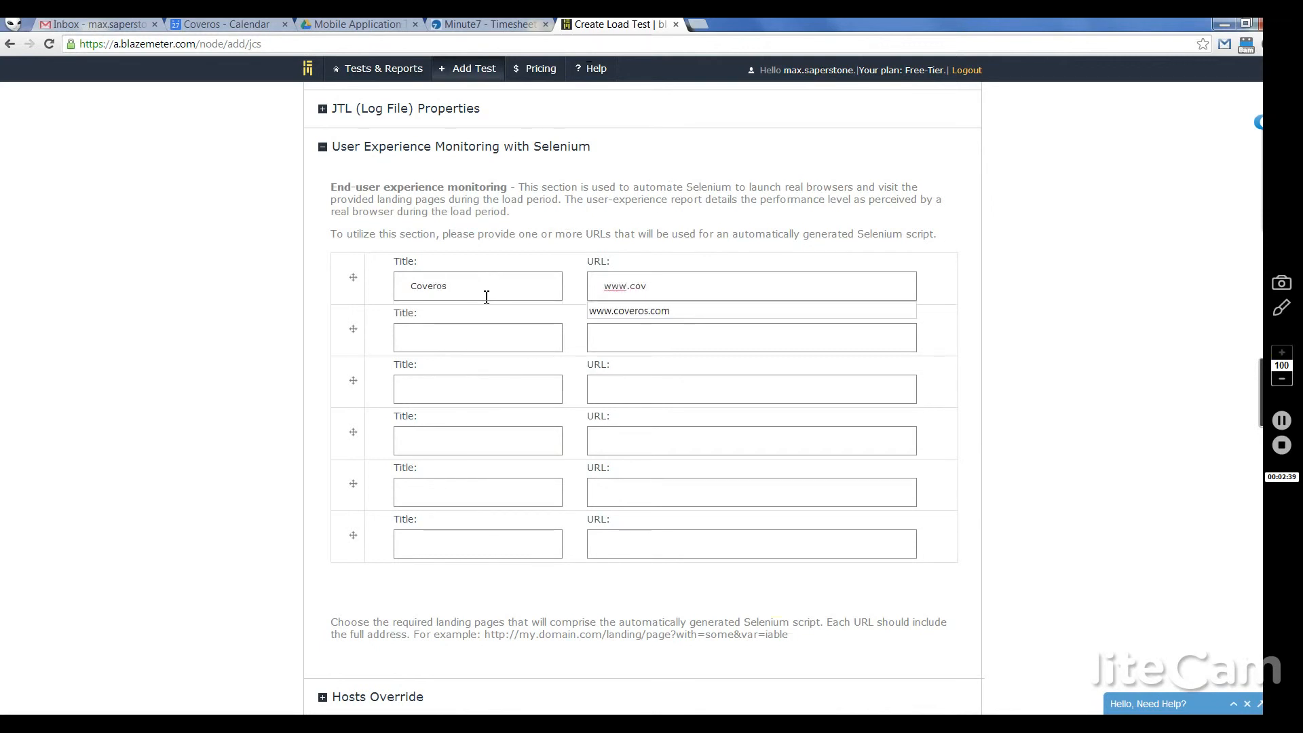
type("eros")
key("Down")
key("Return")
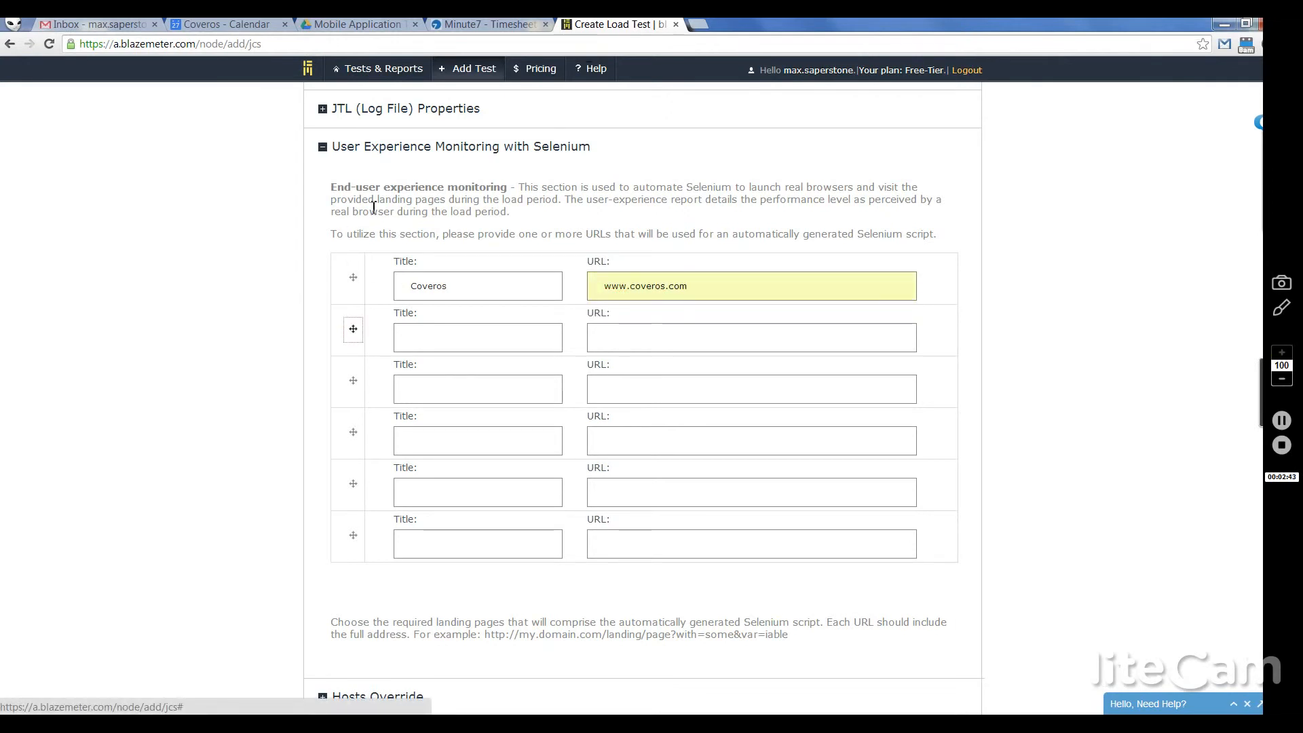
Step: Save the load test configuration, which warns that script names cannot include spaces
left_click(203, 523)
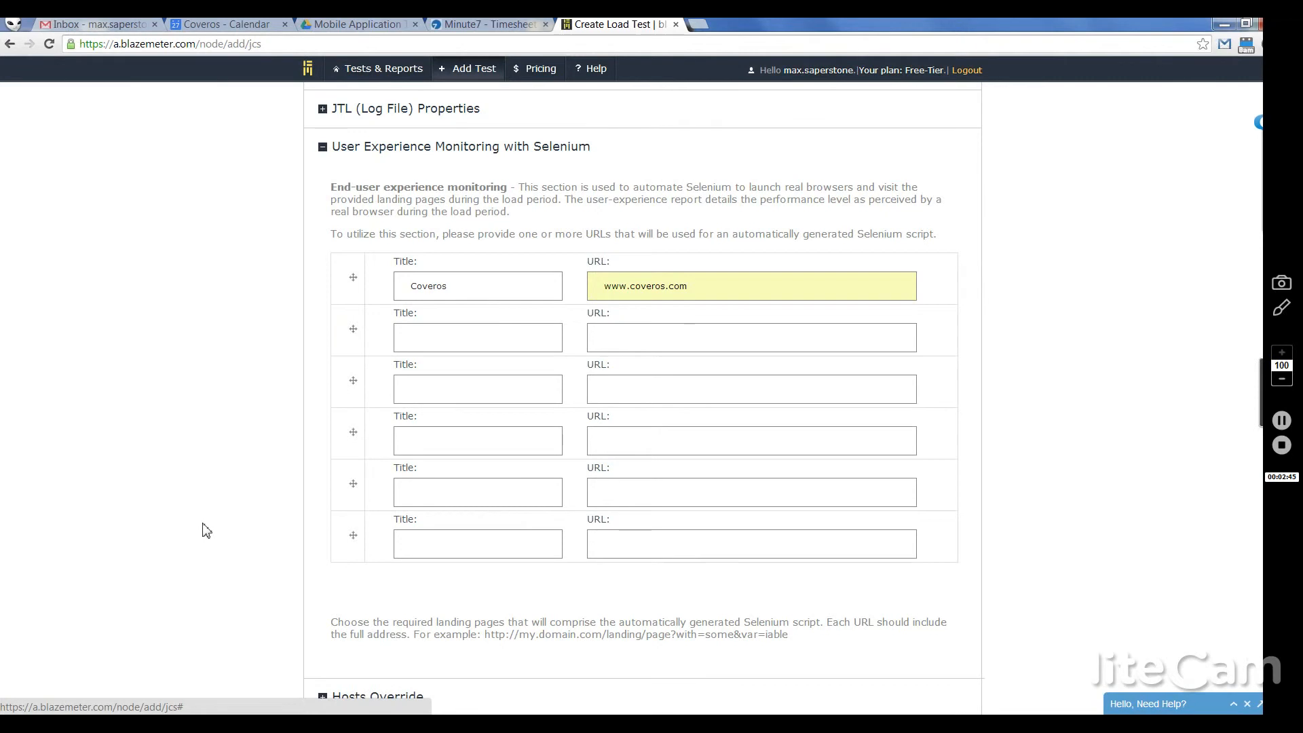
scroll(203, 523, "down", 2)
left_click(211, 521)
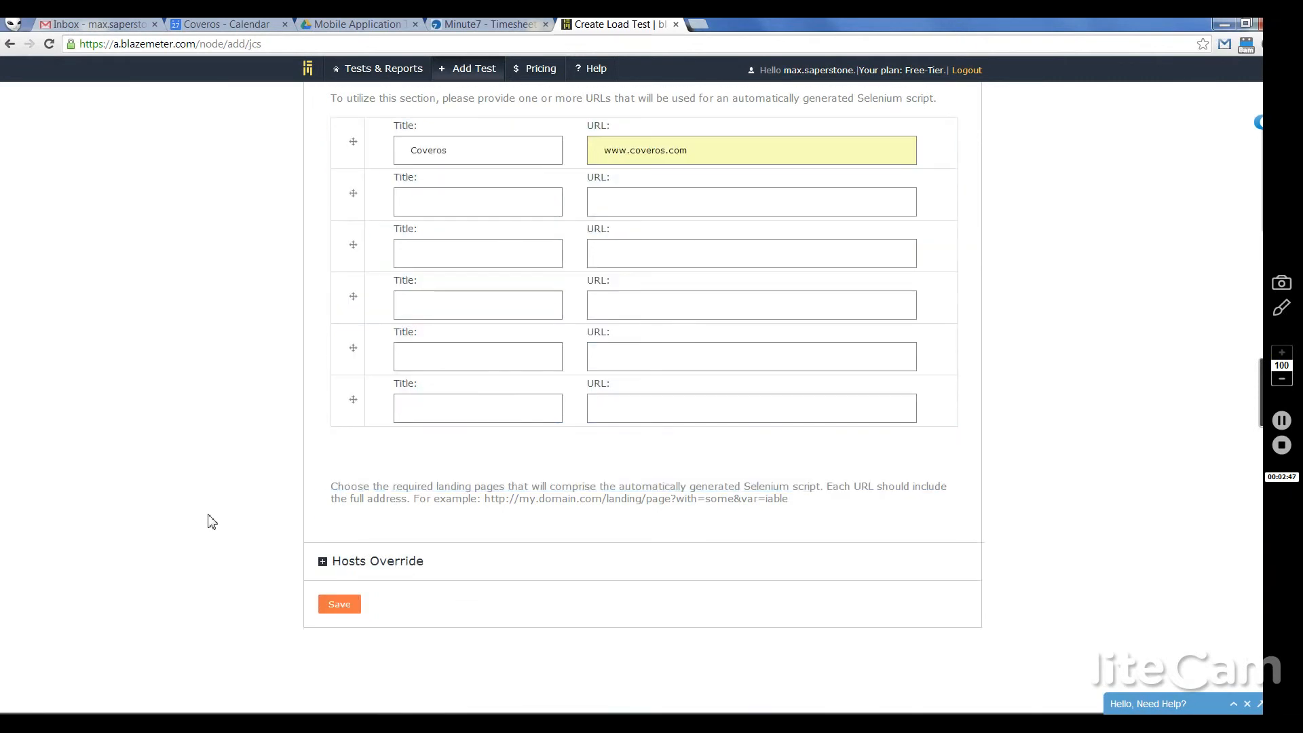
left_click_drag(212, 522, 339, 608)
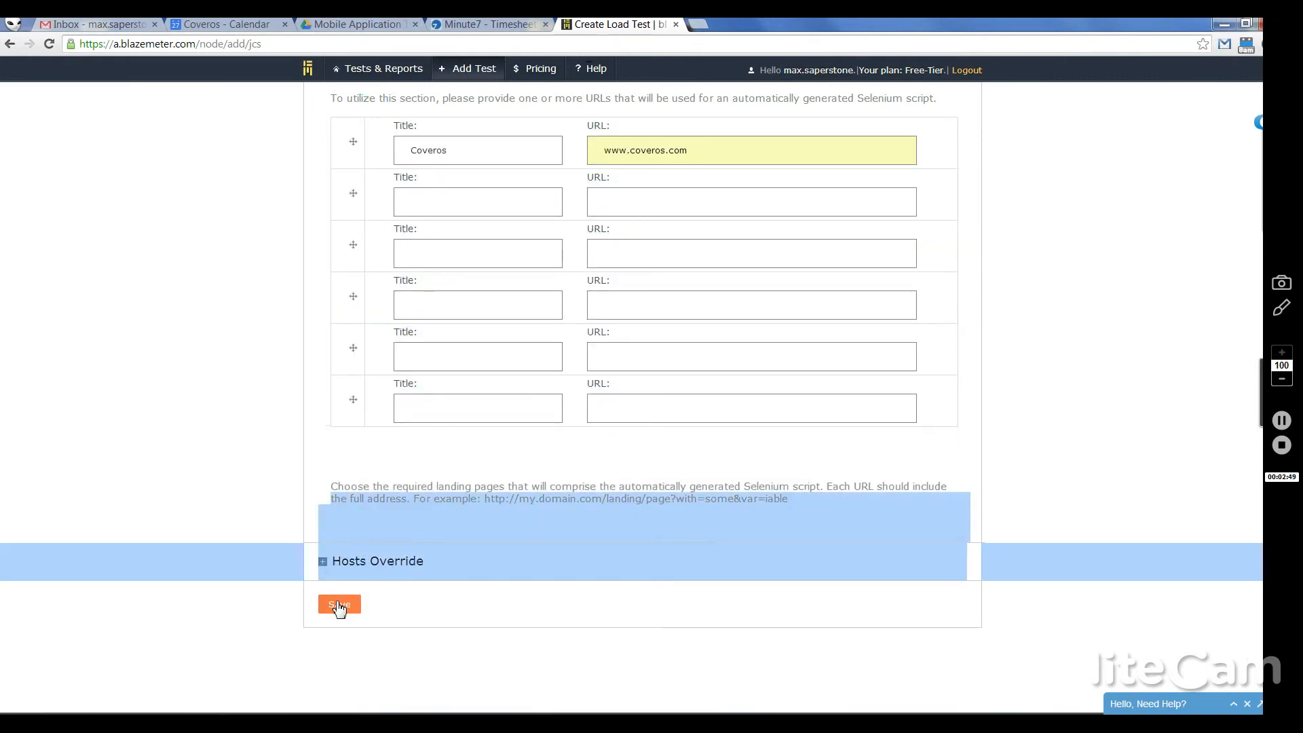
left_click(226, 534)
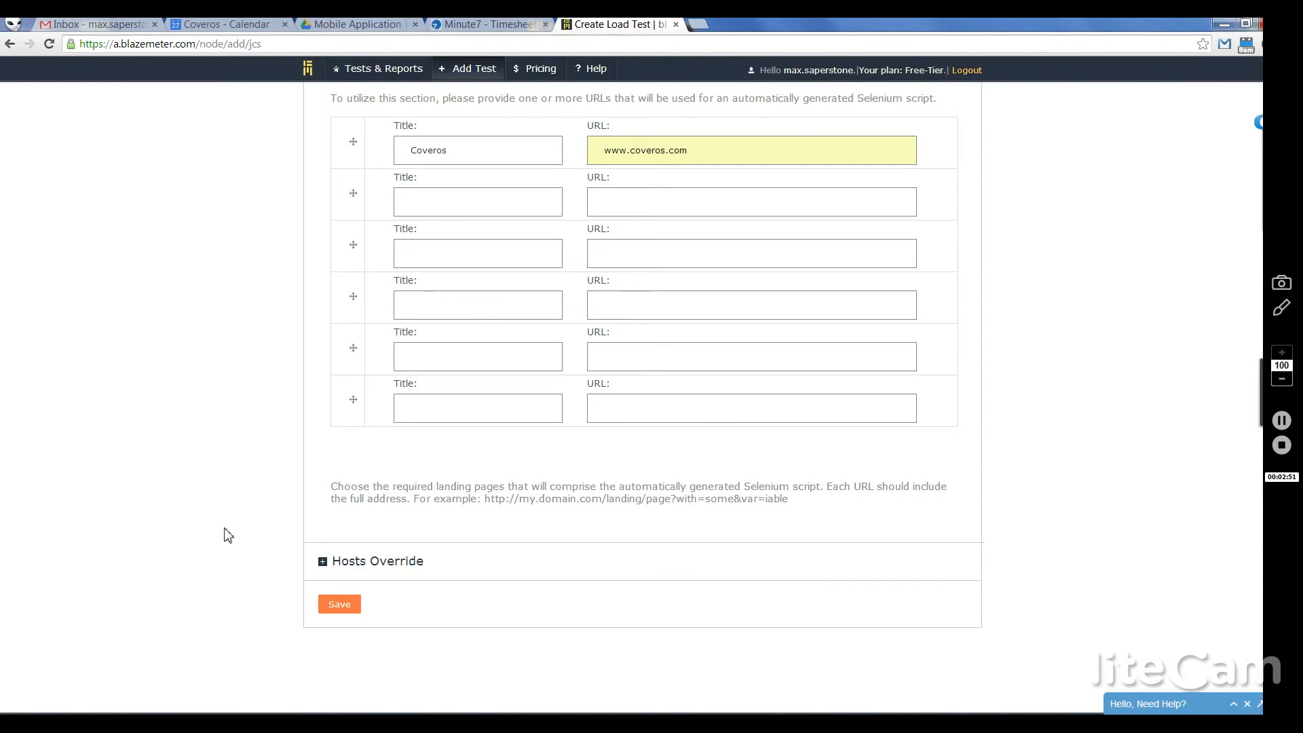
left_click(347, 609)
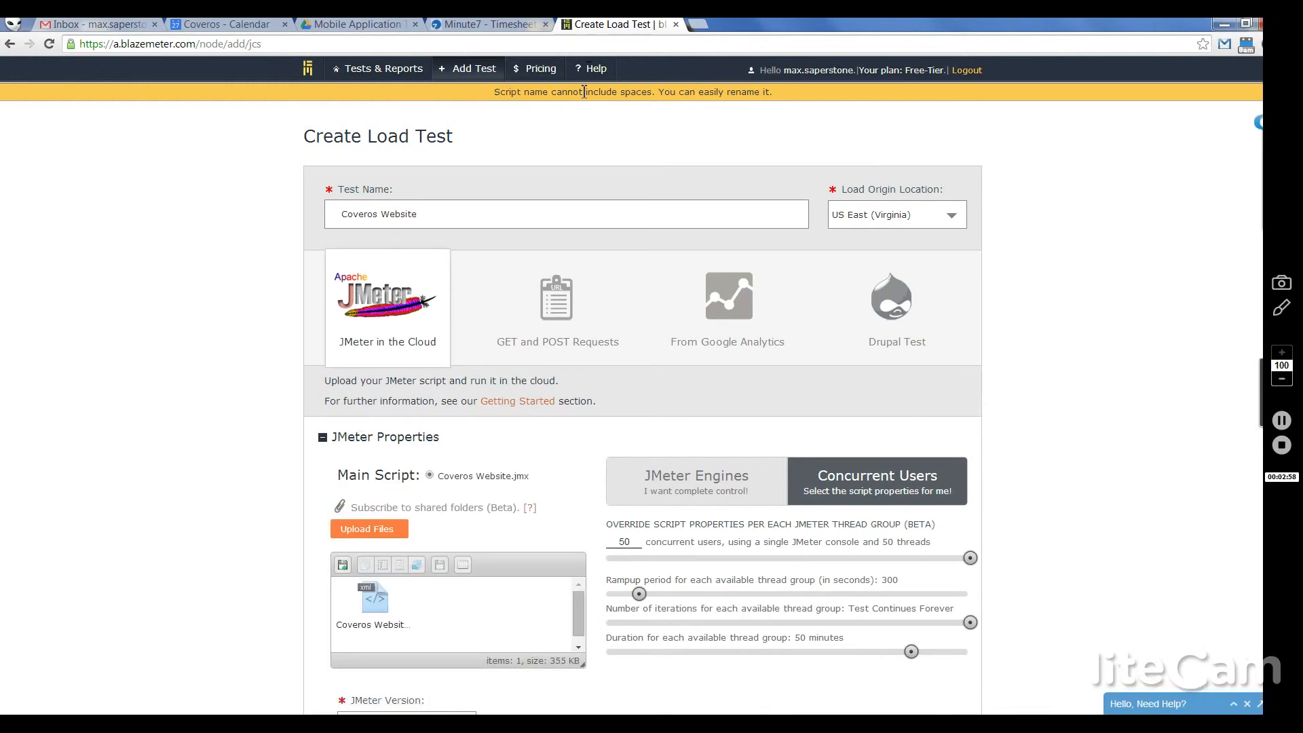
Step: Rename the uploaded Coveros Website script to CoverosWebsite.jmx without the space
left_click(381, 625)
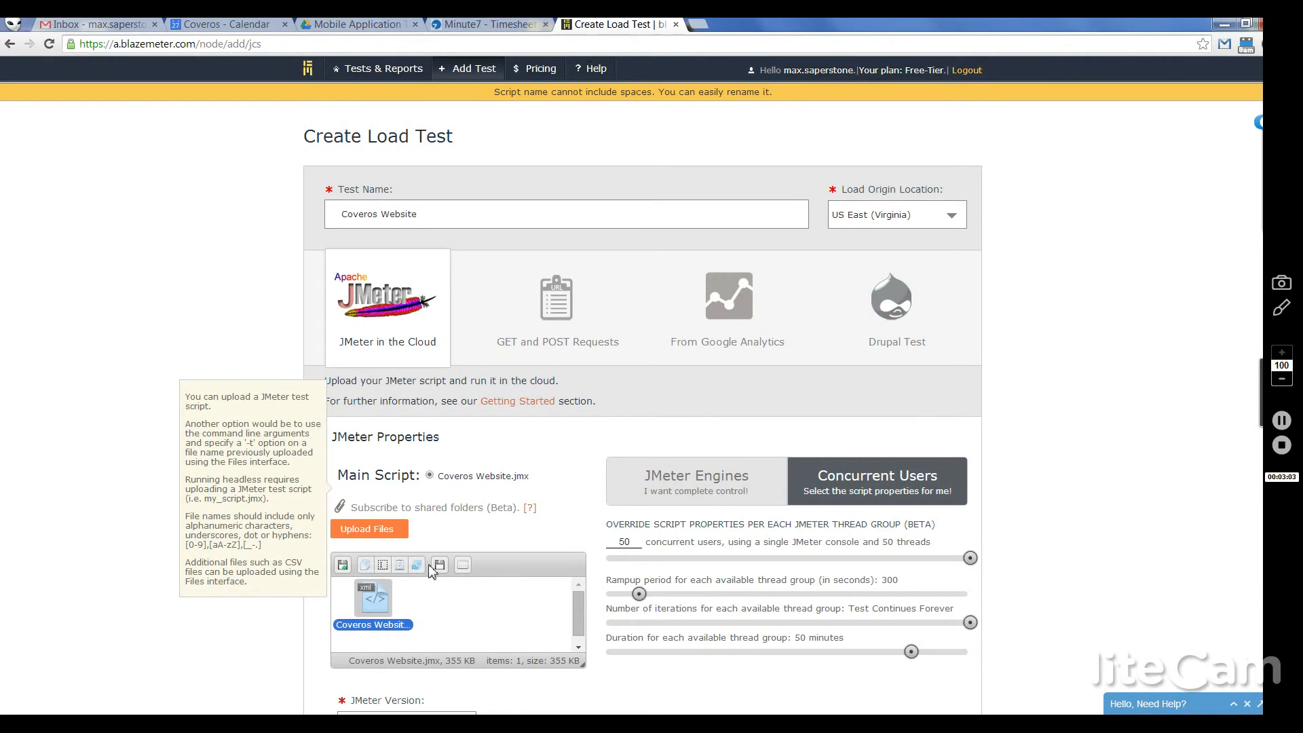
left_click(382, 567)
type("CoverosWebsite")
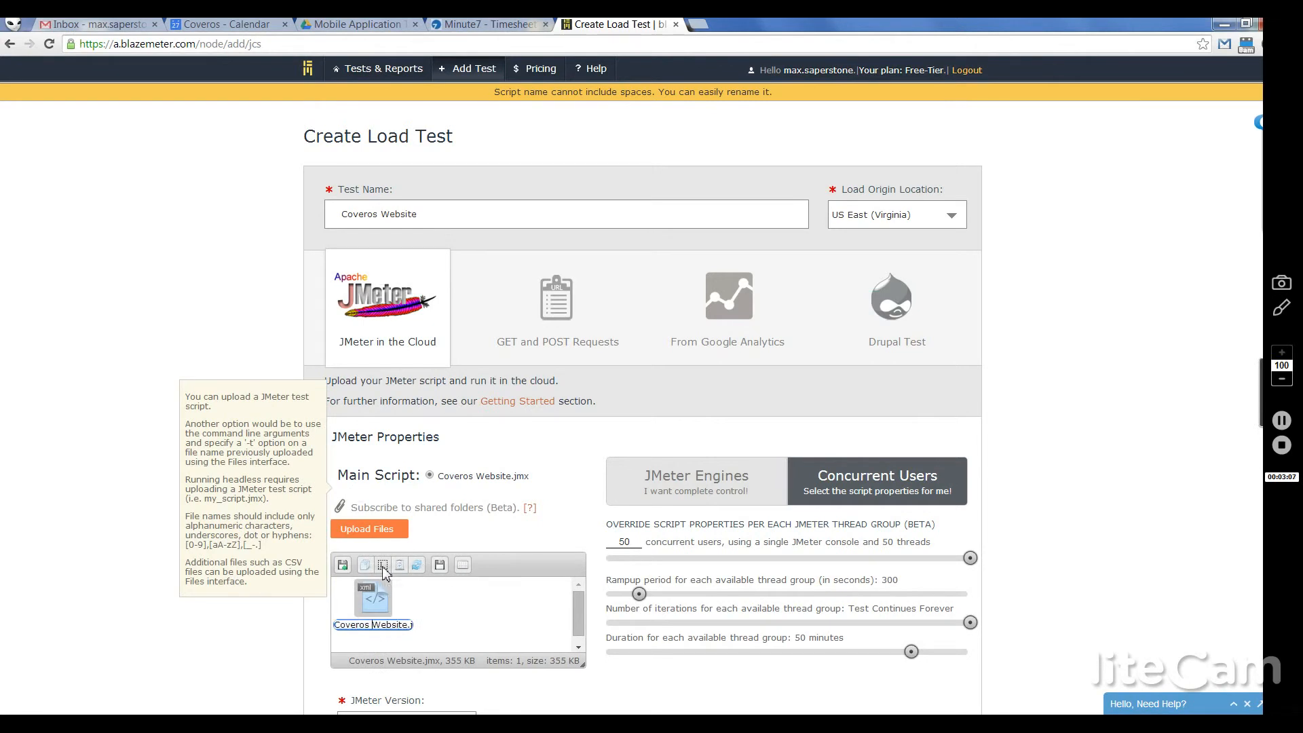
key("Return")
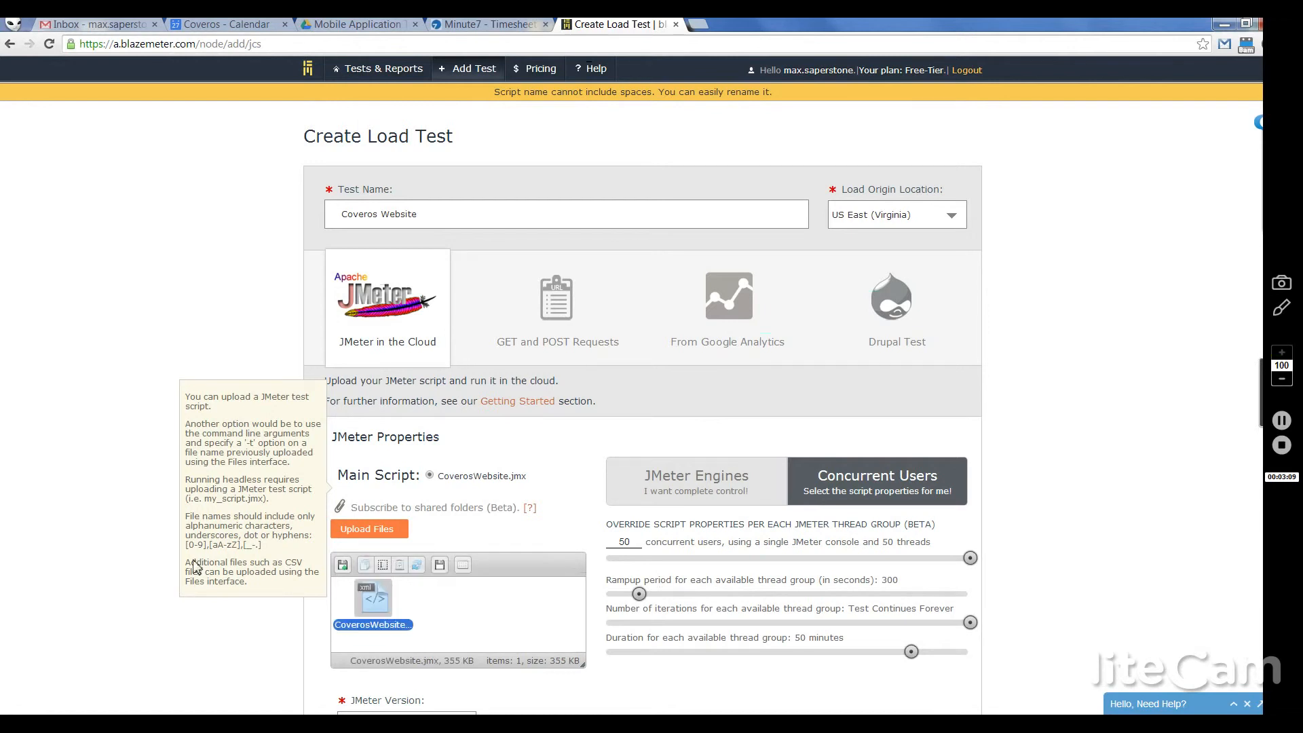
scroll(133, 551, "down", 9)
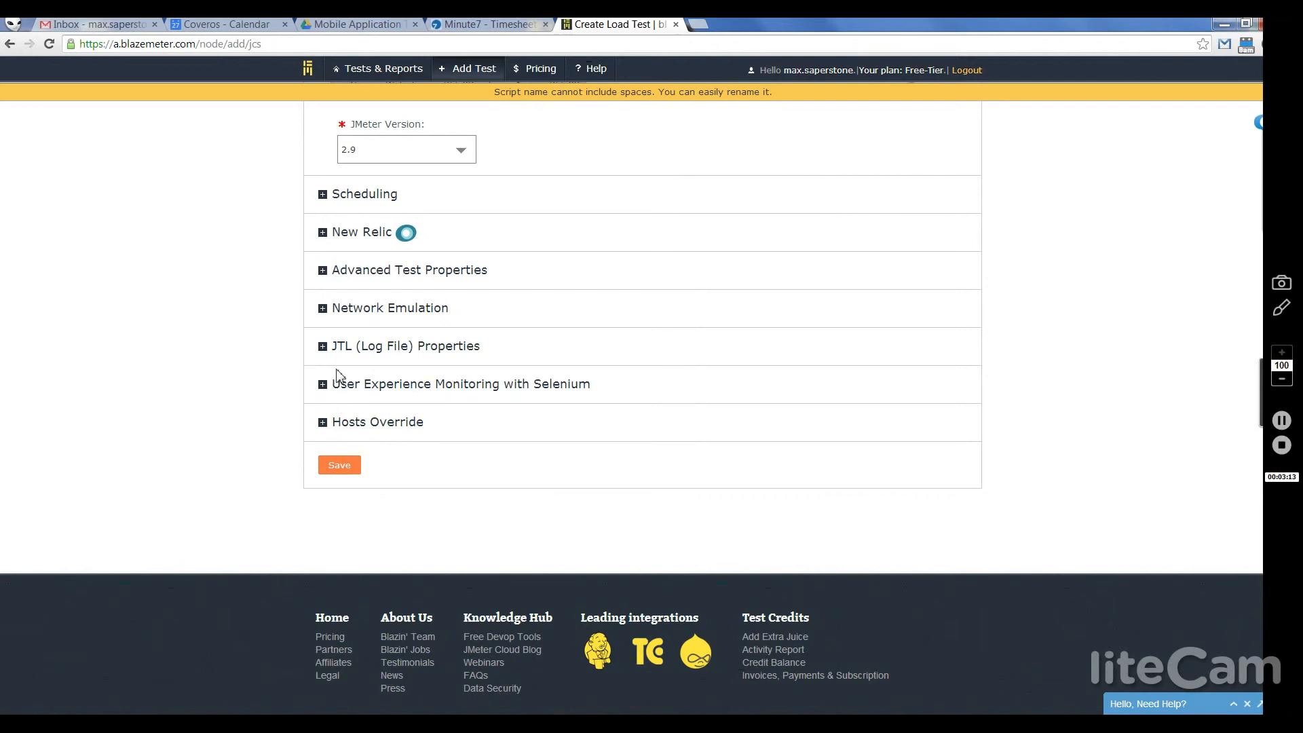
Step: Set the Network Emulation type back to 3G-good
left_click(323, 271)
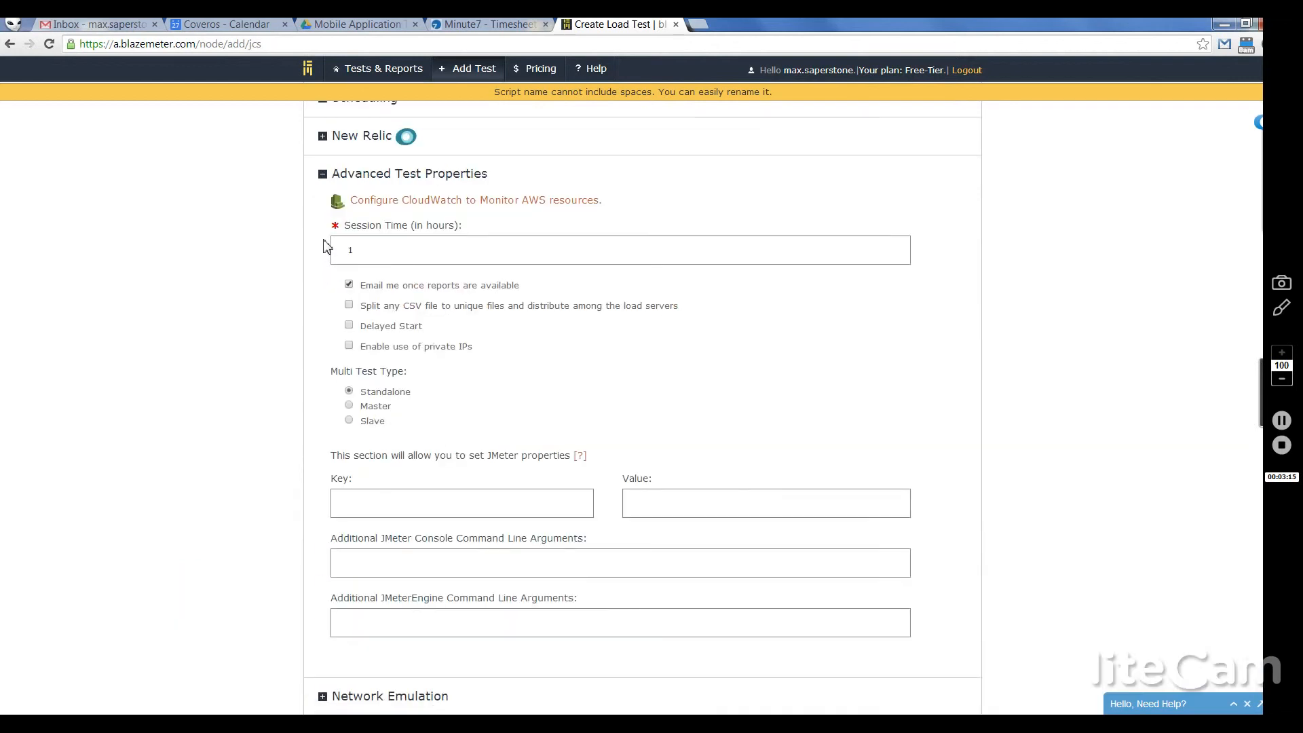
left_click(324, 178)
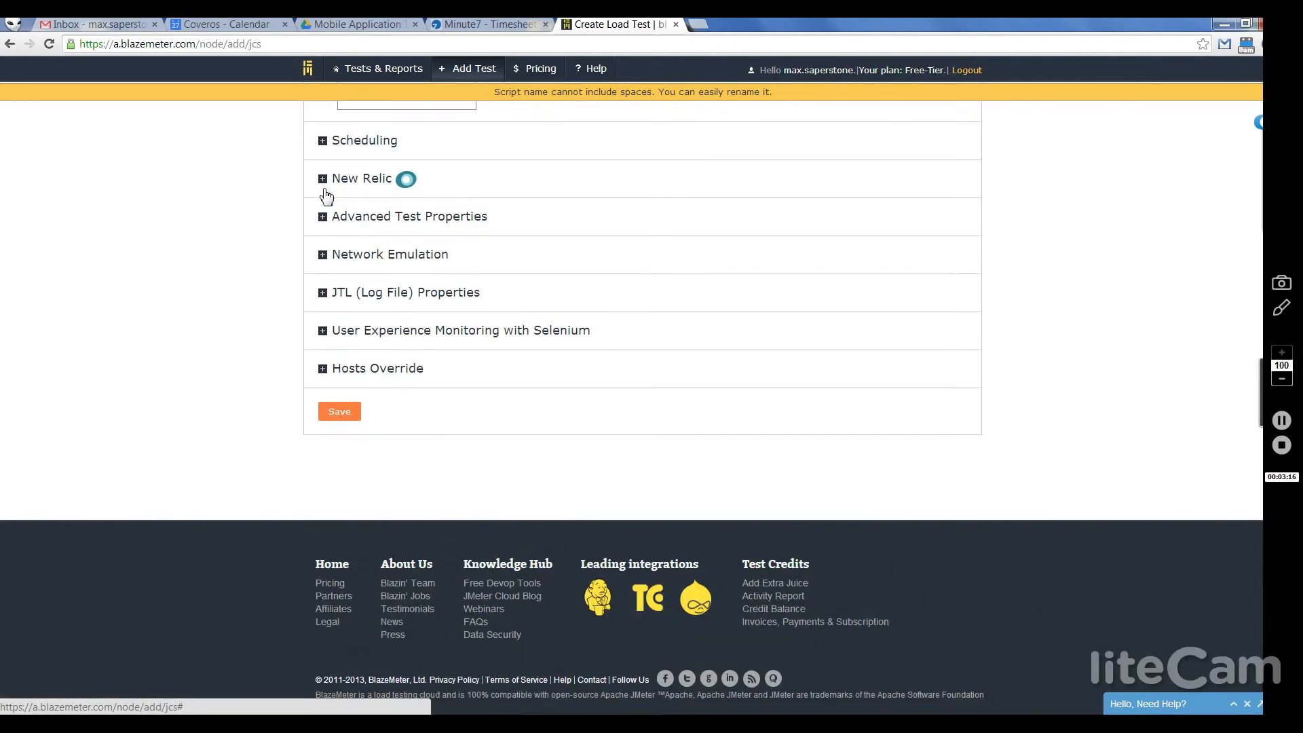
left_click(324, 258)
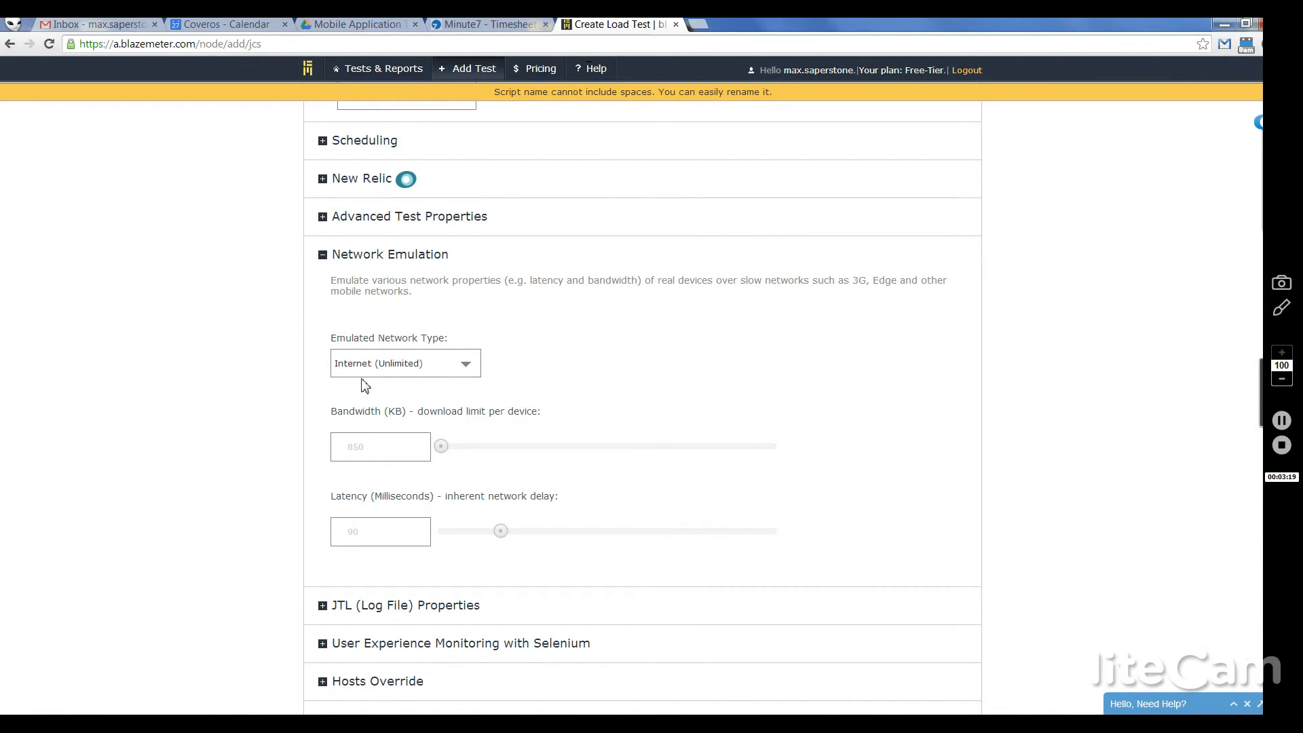
left_click(365, 373)
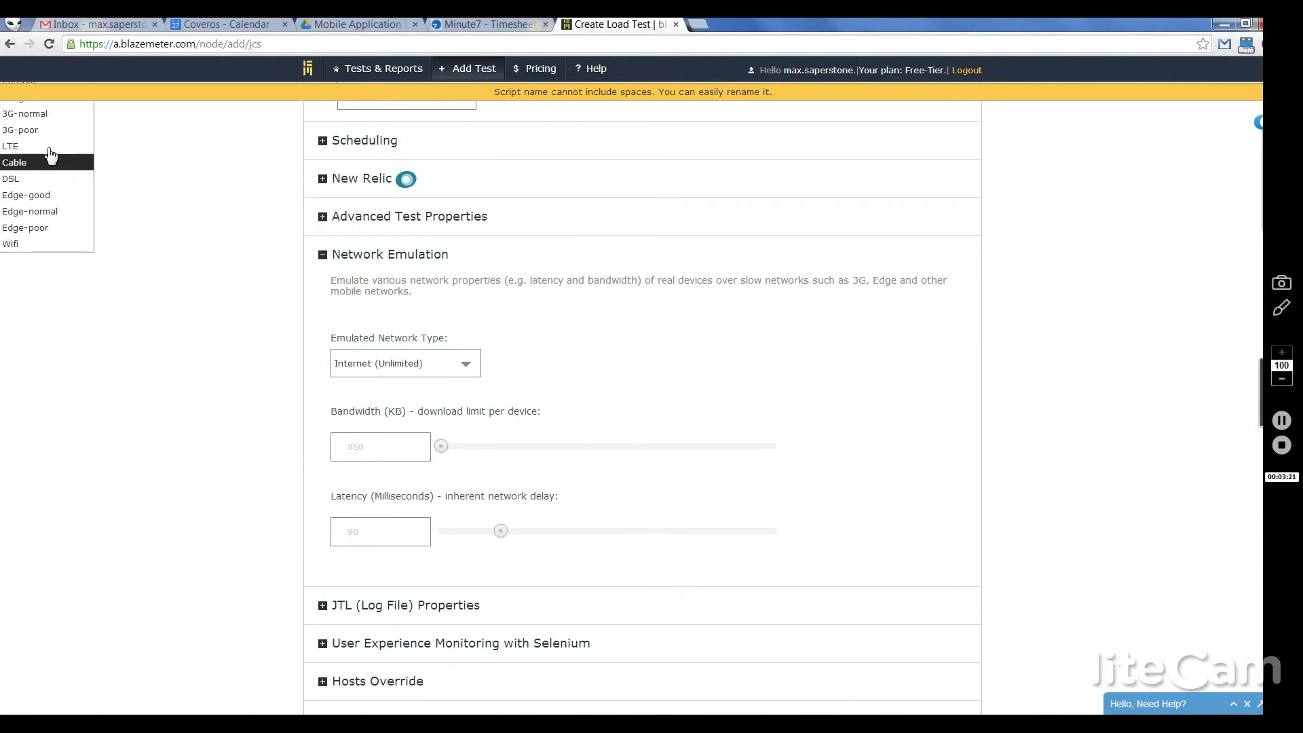
left_click(23, 131)
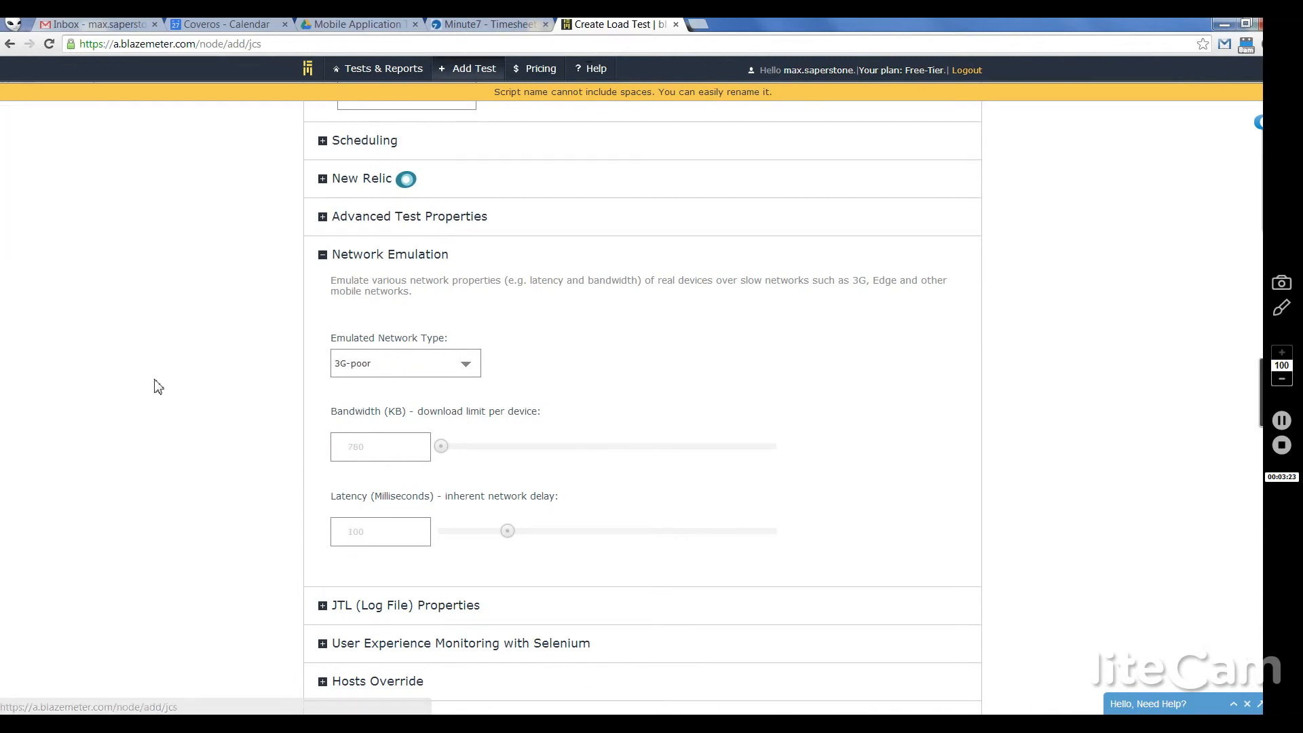
left_click(378, 367)
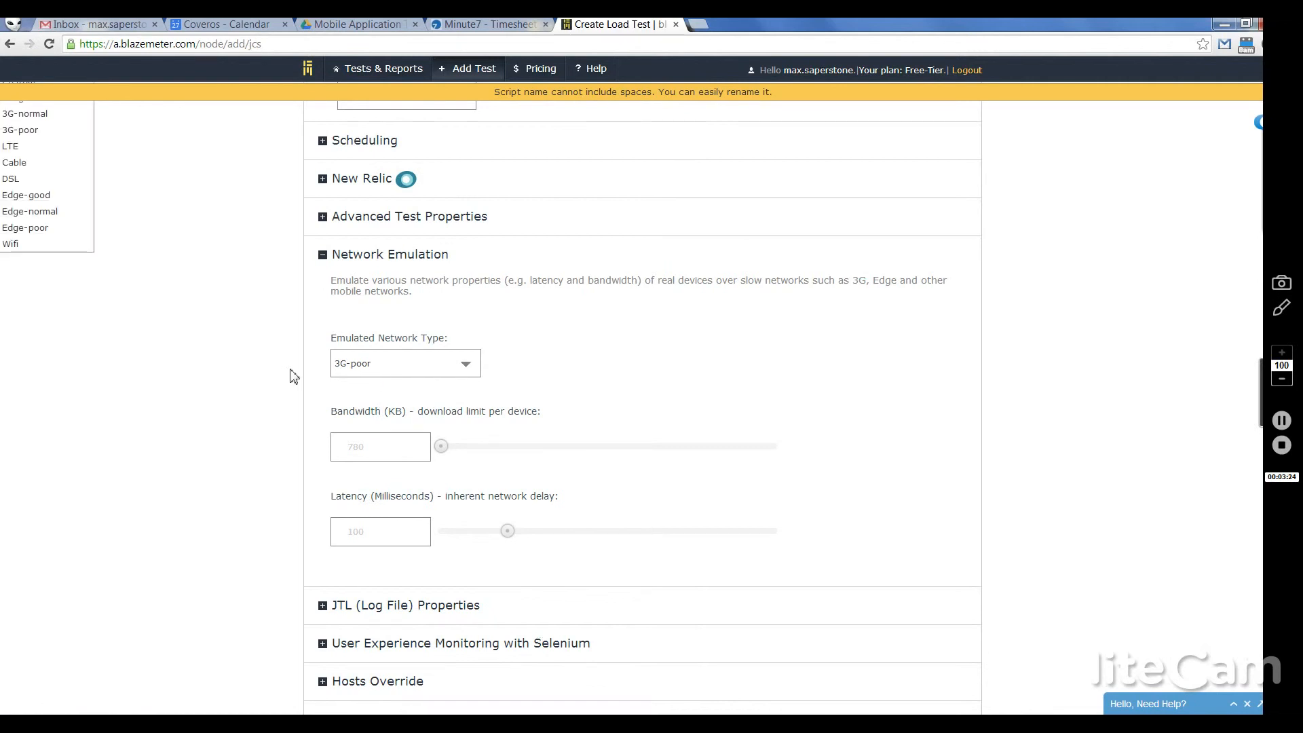
scroll(20, 119, "up", 1)
left_click(19, 116)
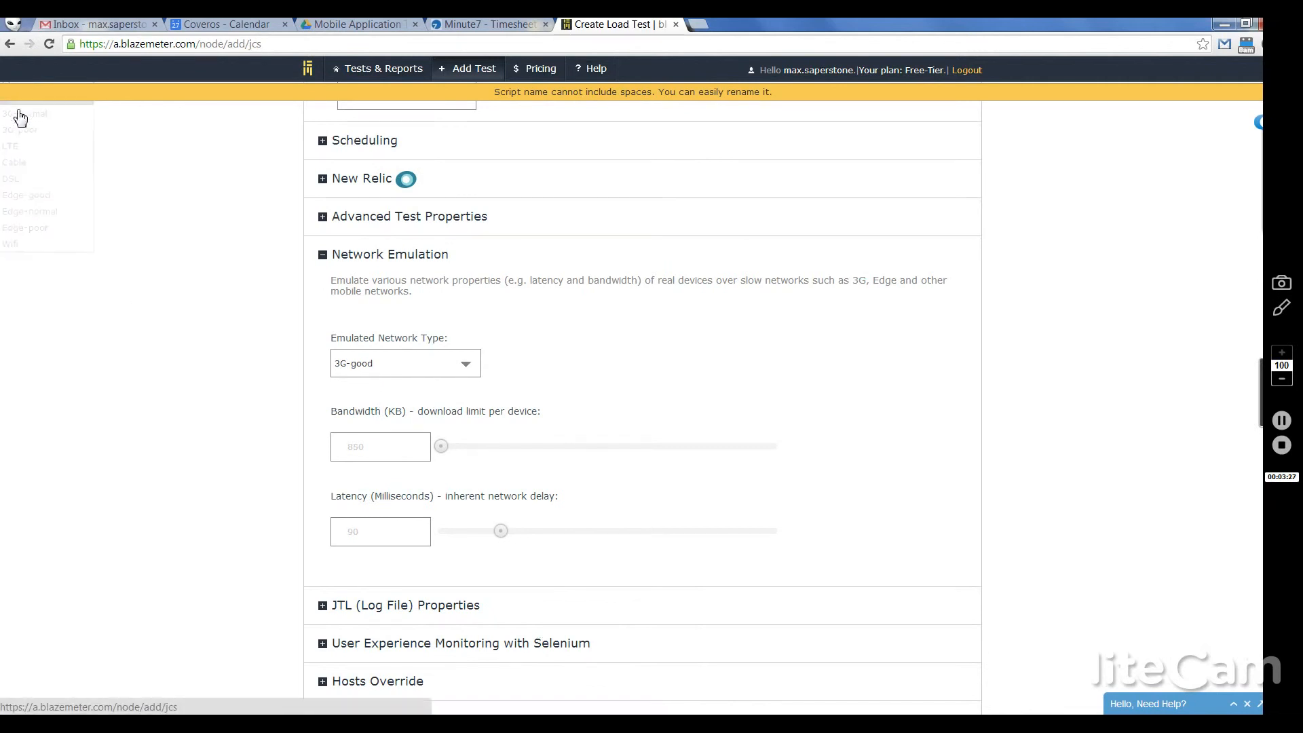
scroll(198, 405, "down", 2)
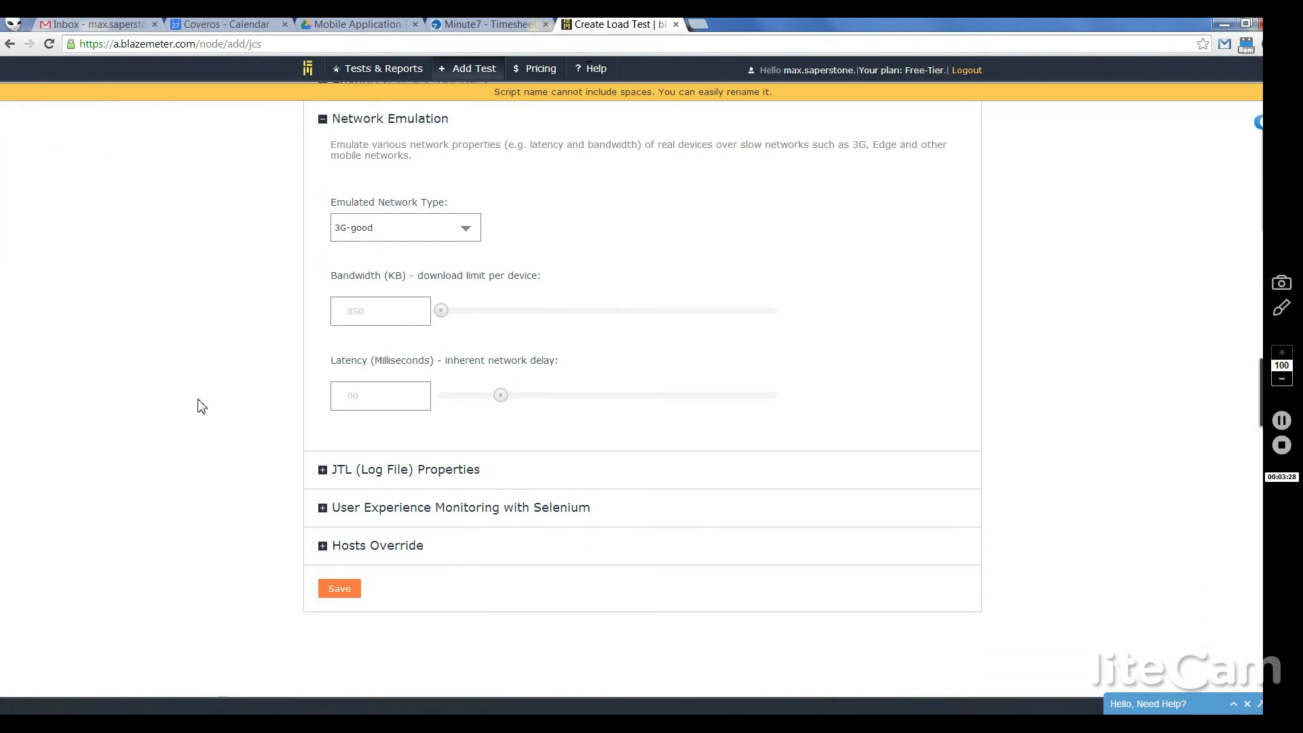
Step: Expand Selenium user-experience monitoring and save the test, creating Coveros Website (Id 575321)
left_click(331, 517)
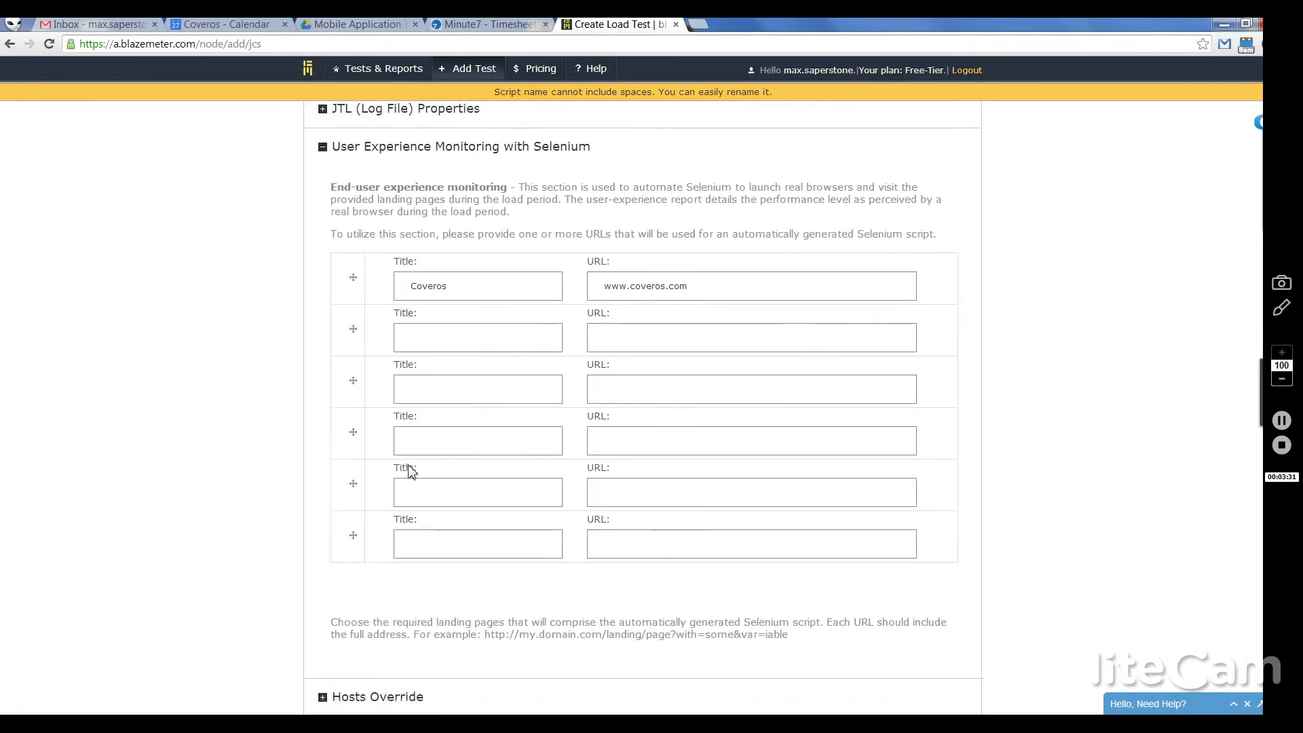
scroll(163, 633, "down", 2)
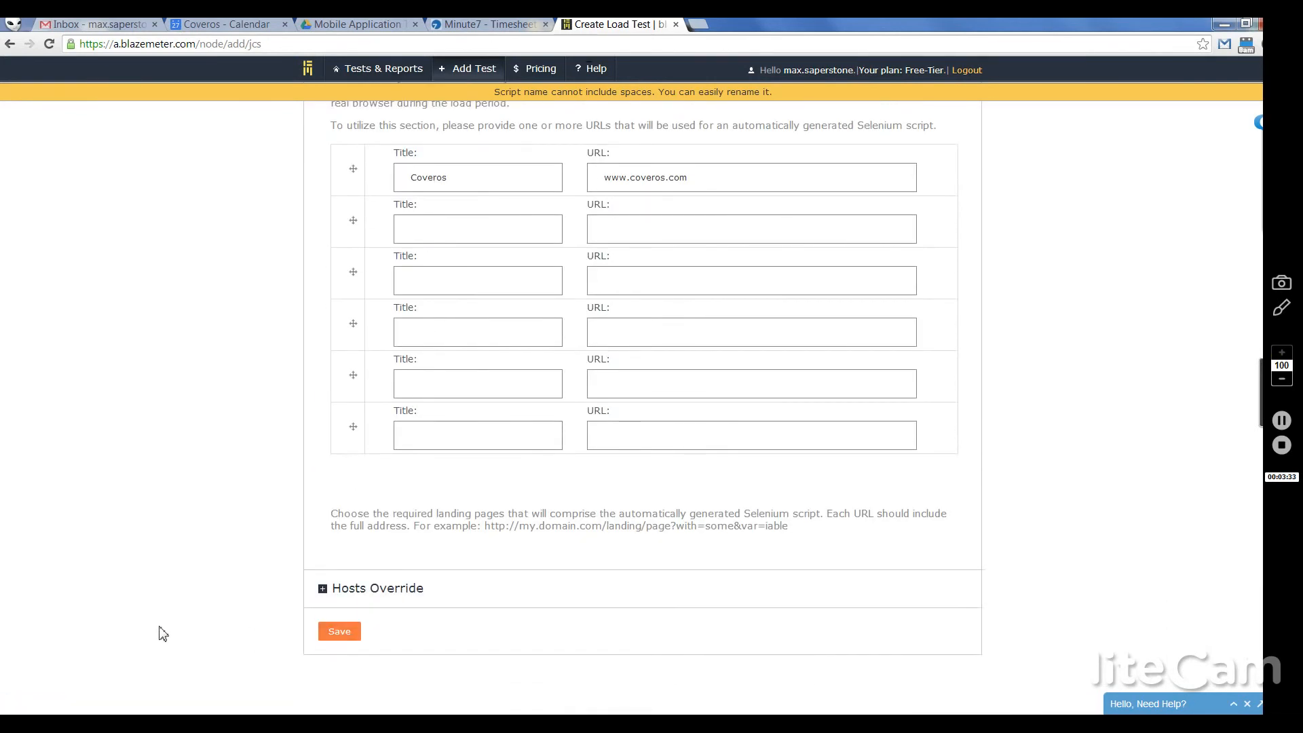
left_click(359, 634)
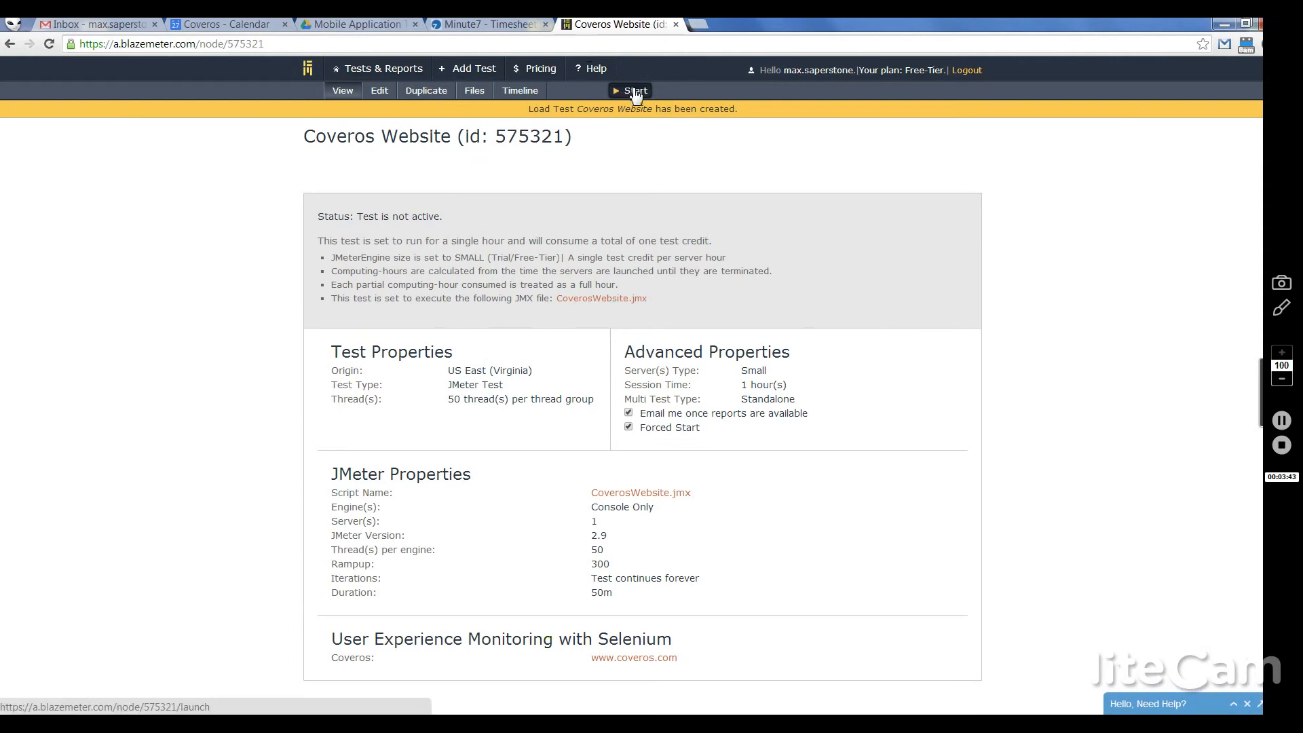
Step: Start the Coveros Website test, launch its servers, and go to Tests & Reports
left_click(636, 92)
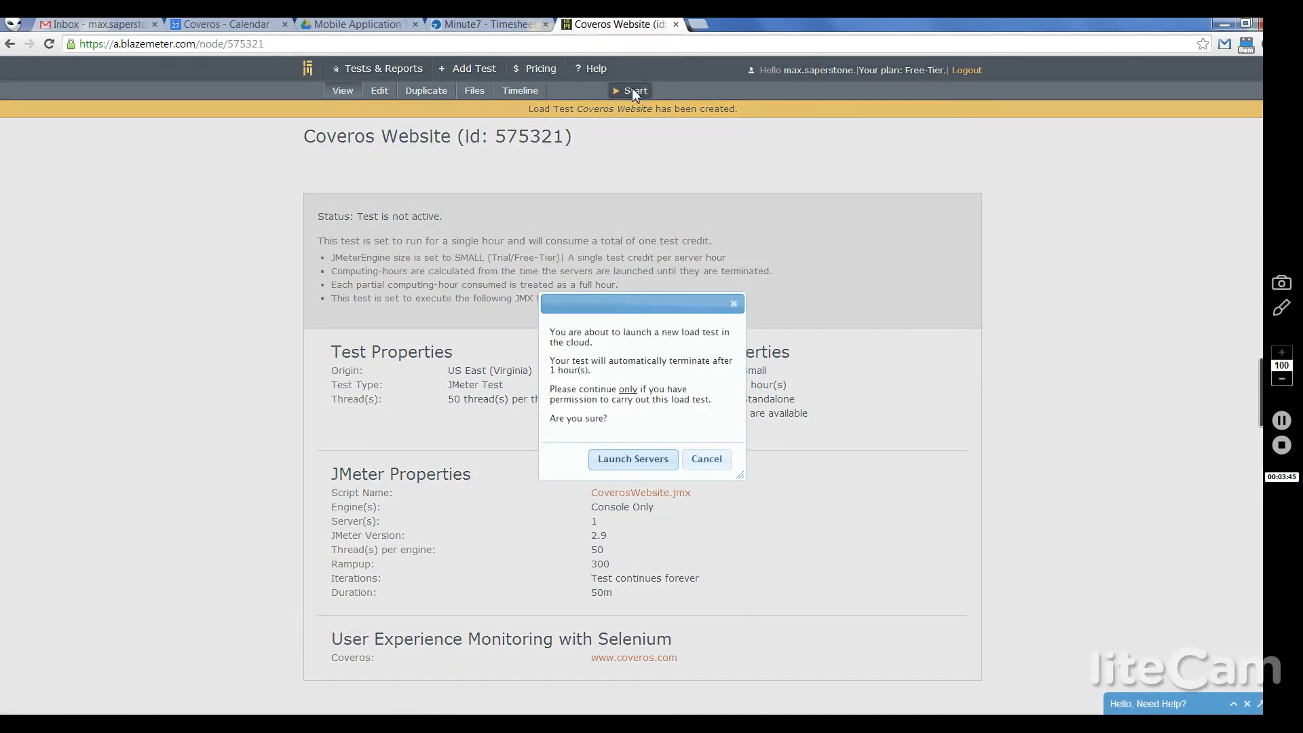
left_click(644, 457)
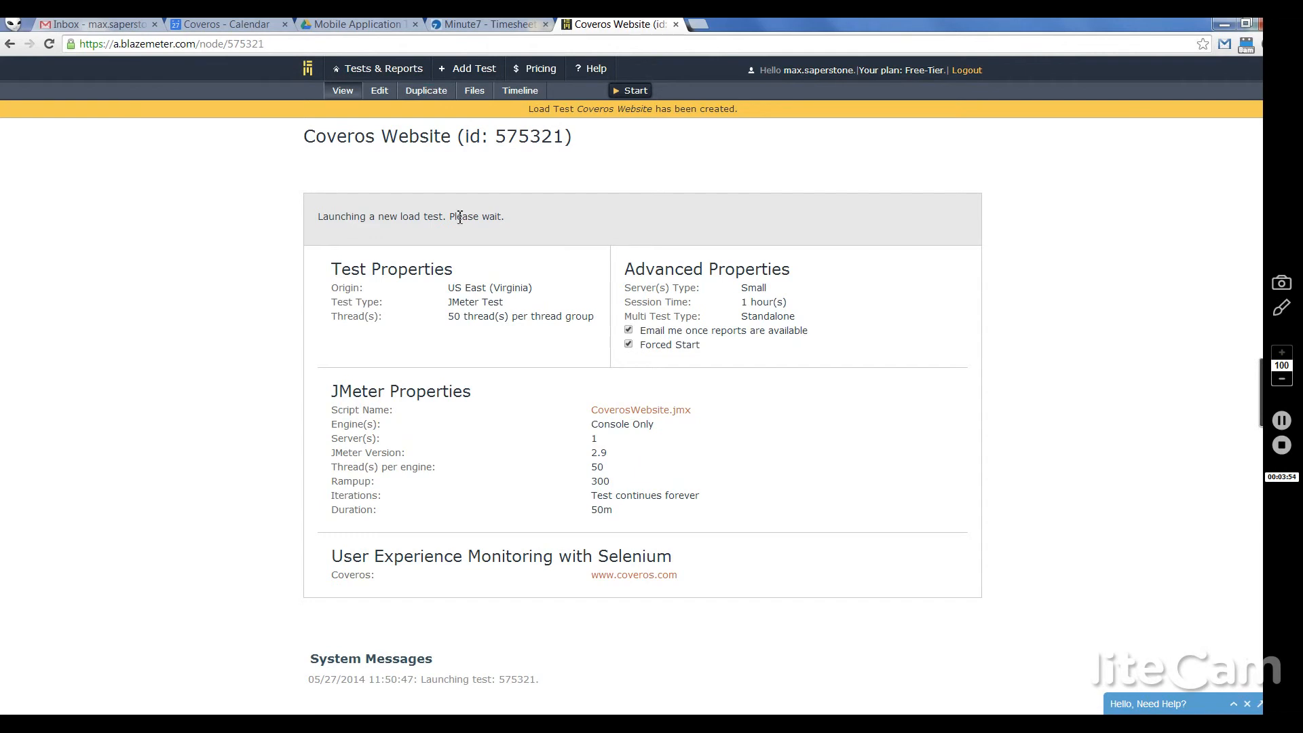
left_click(414, 68)
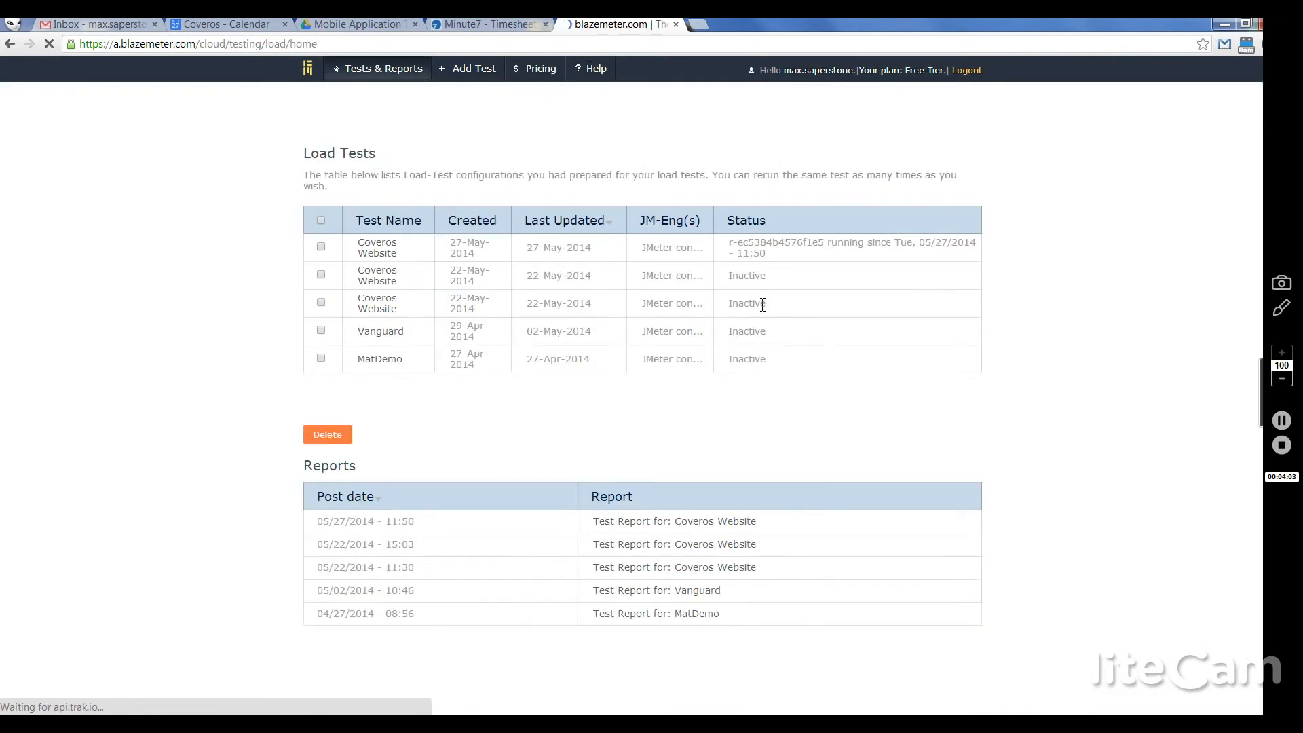
Step: Open the older Coveros Website test, then return to the Load Tests list
left_click(394, 279)
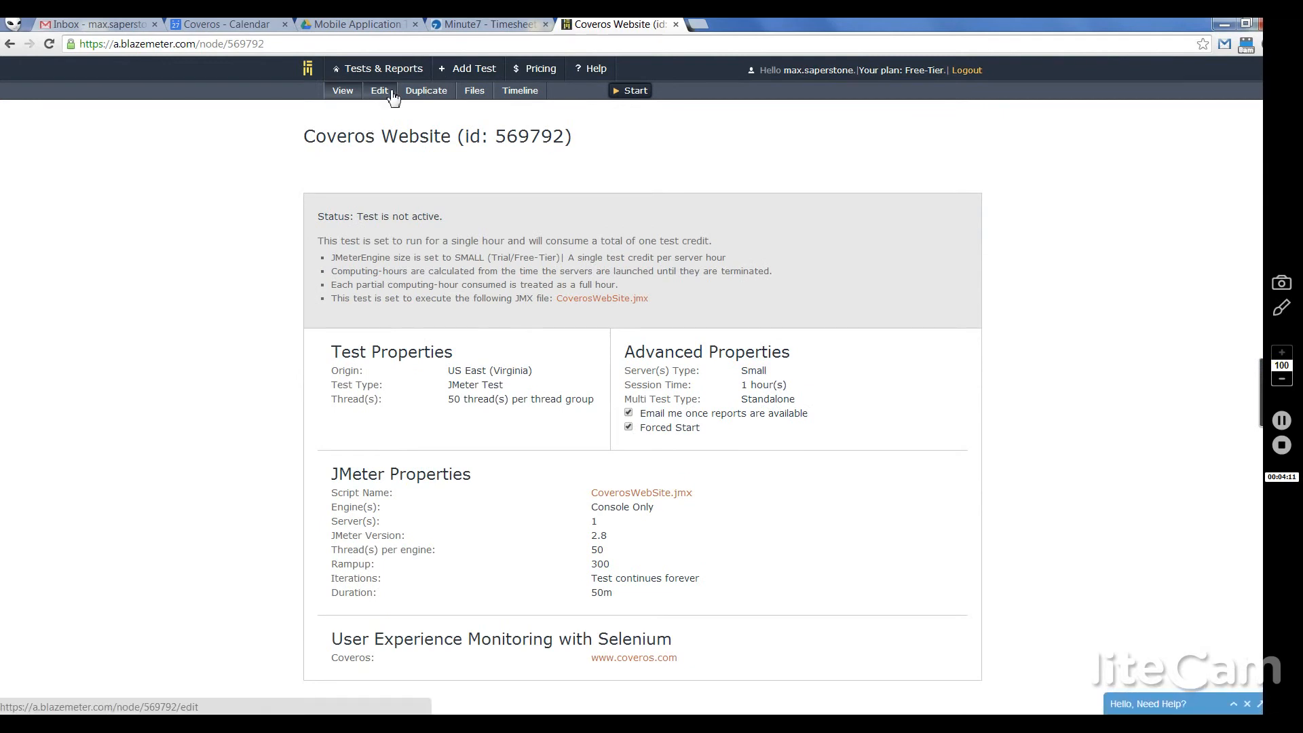
key("alt+Left")
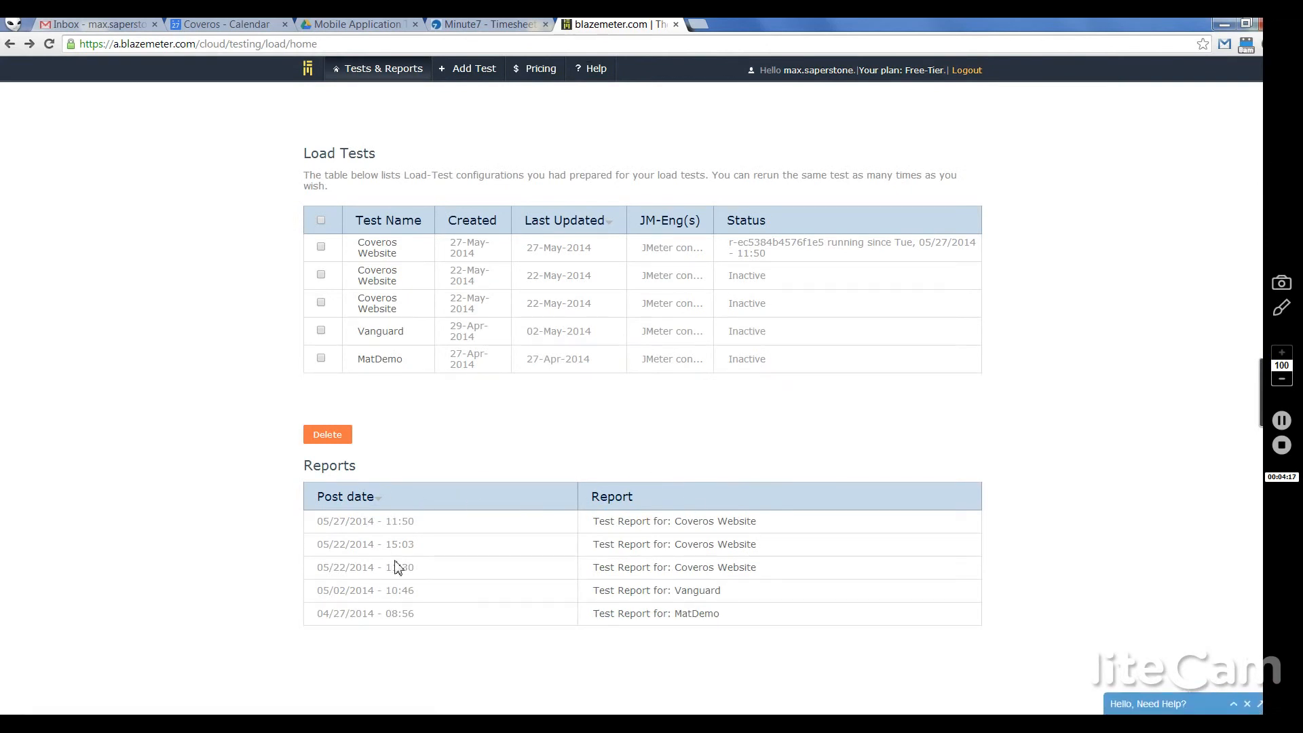
Step: Open the 05/22 15:03 Coveros Website report and plot Latency, Hits/s and Active Users
left_click(623, 546)
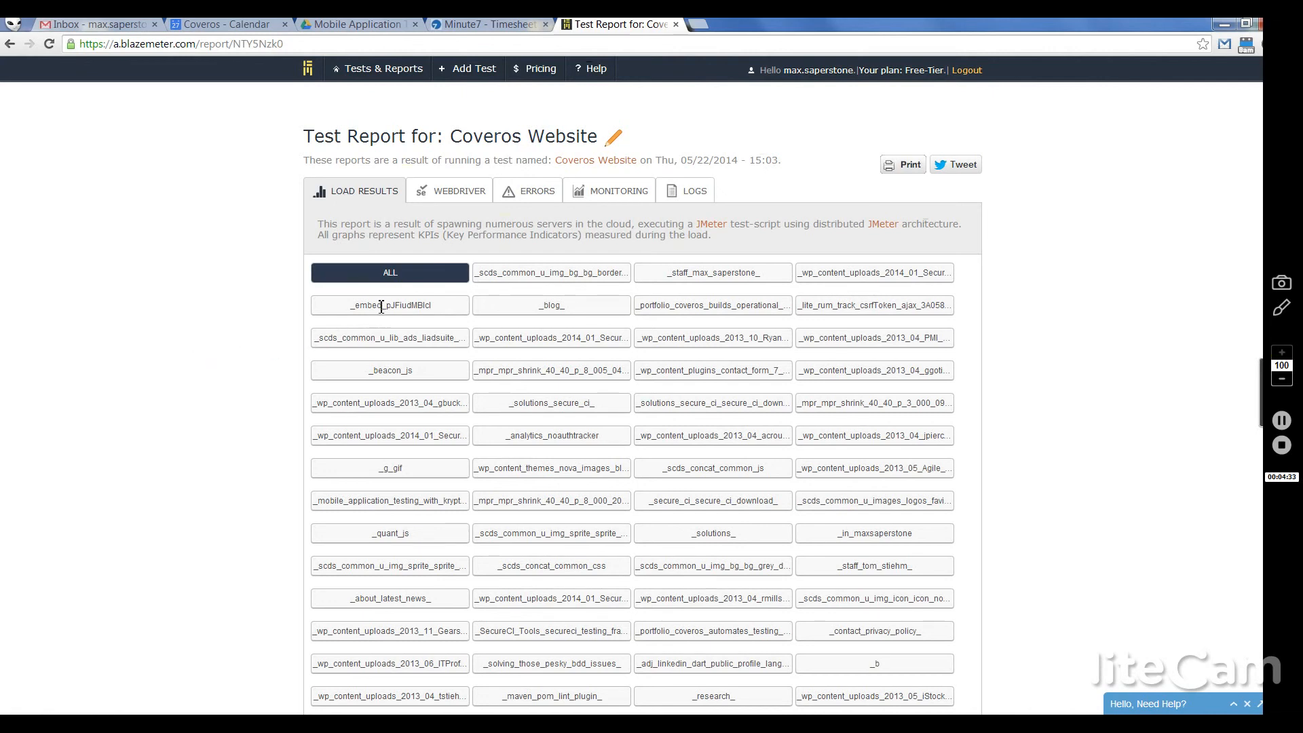
scroll(270, 326, "down", 8)
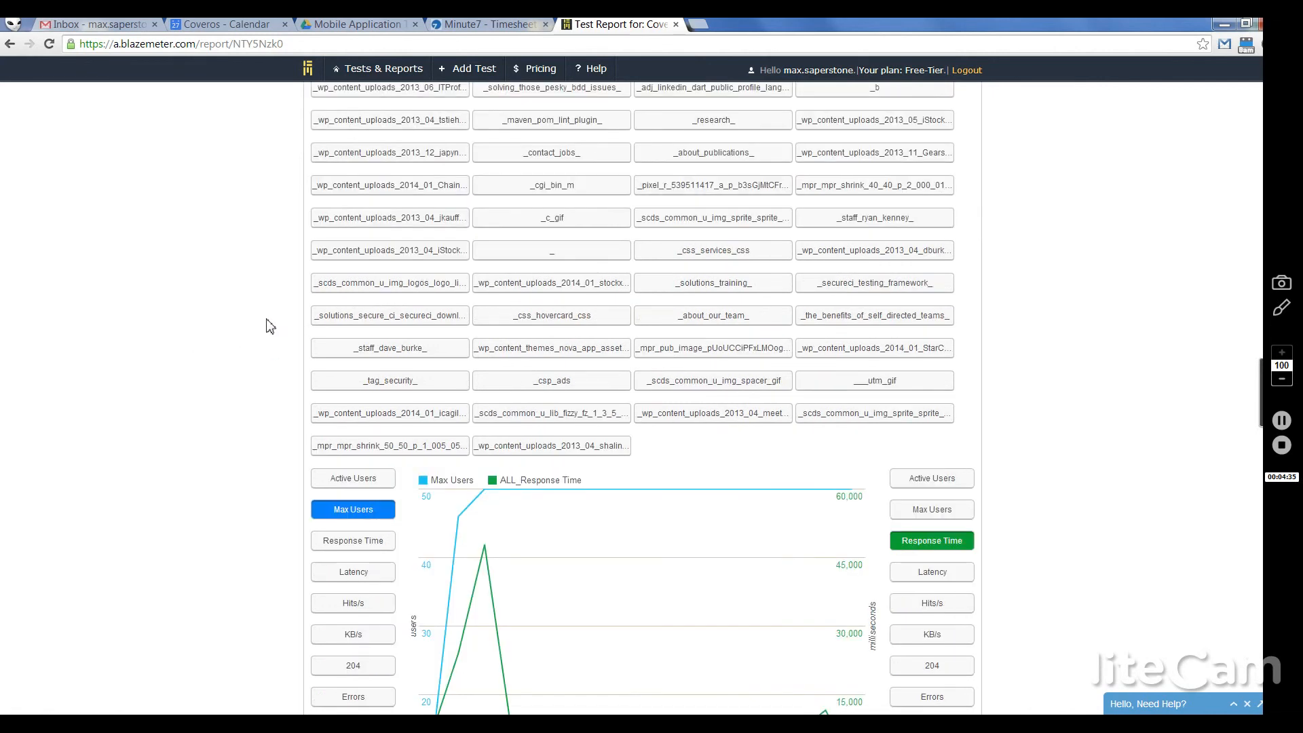
scroll(270, 326, "down", 2)
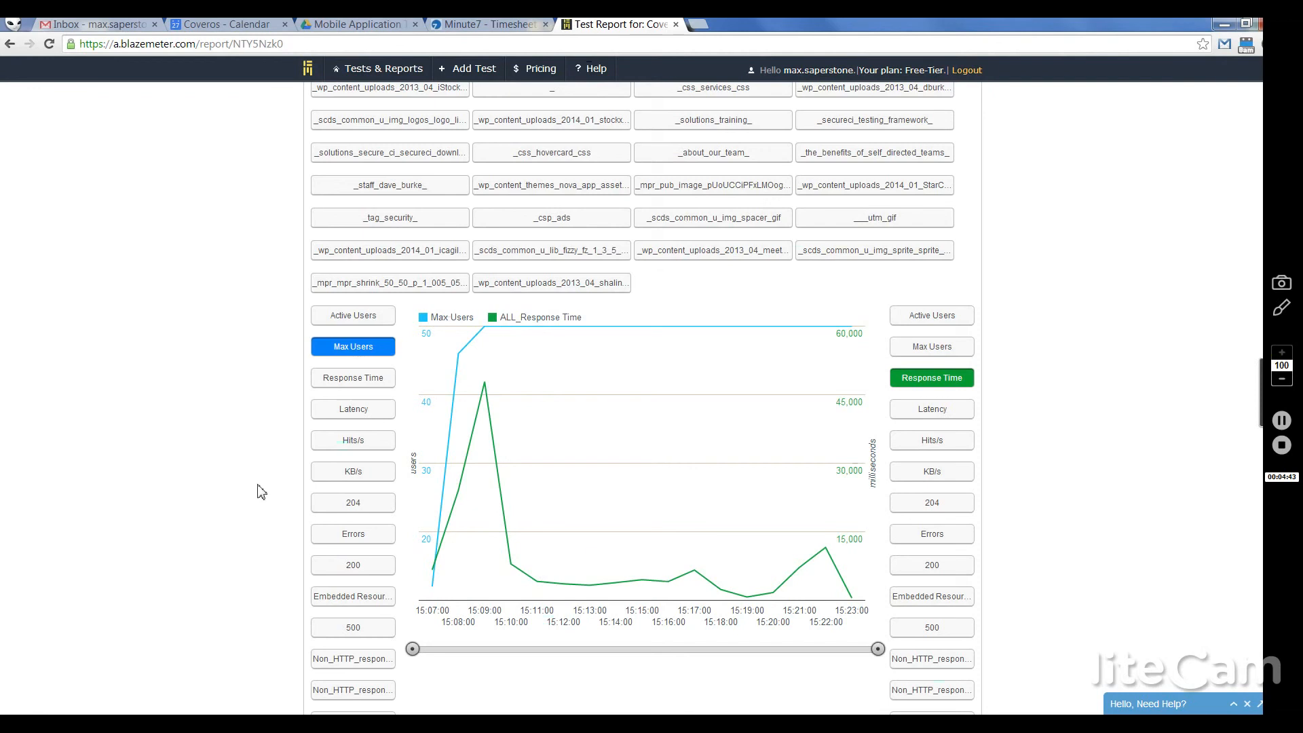
left_click(326, 411)
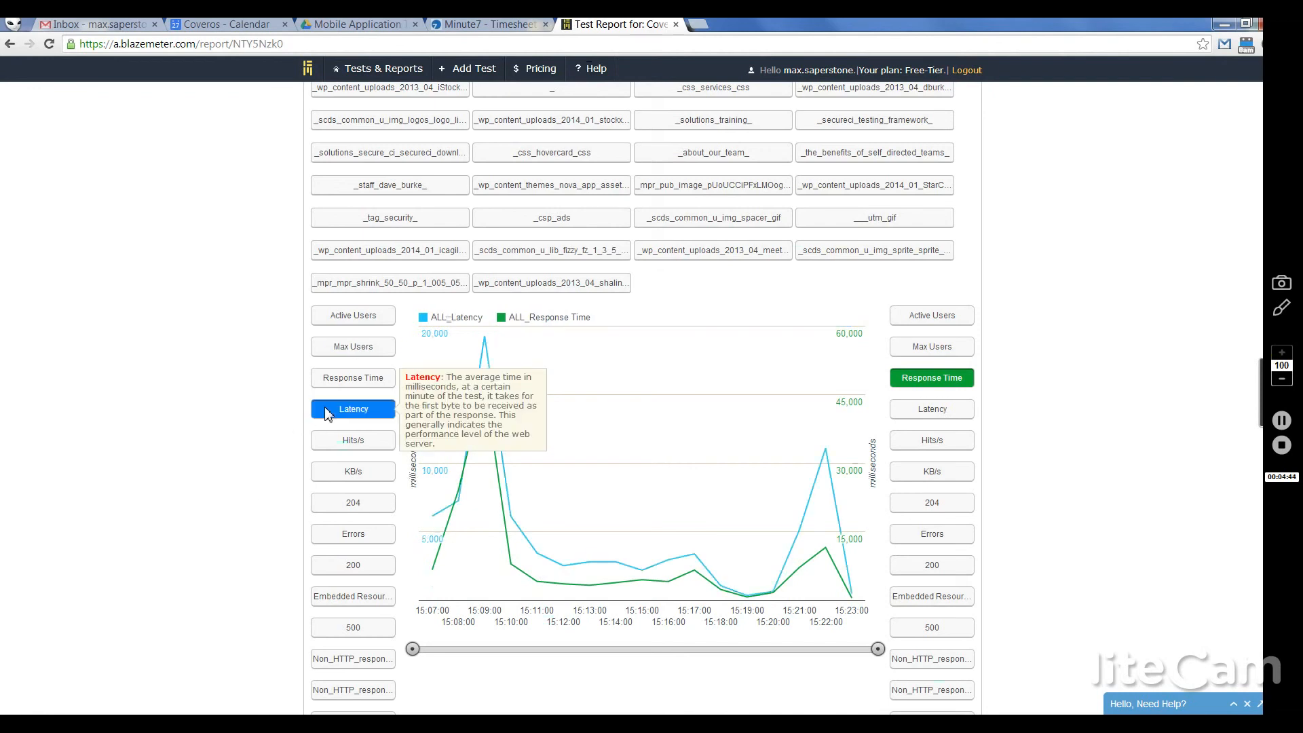
left_click(357, 451)
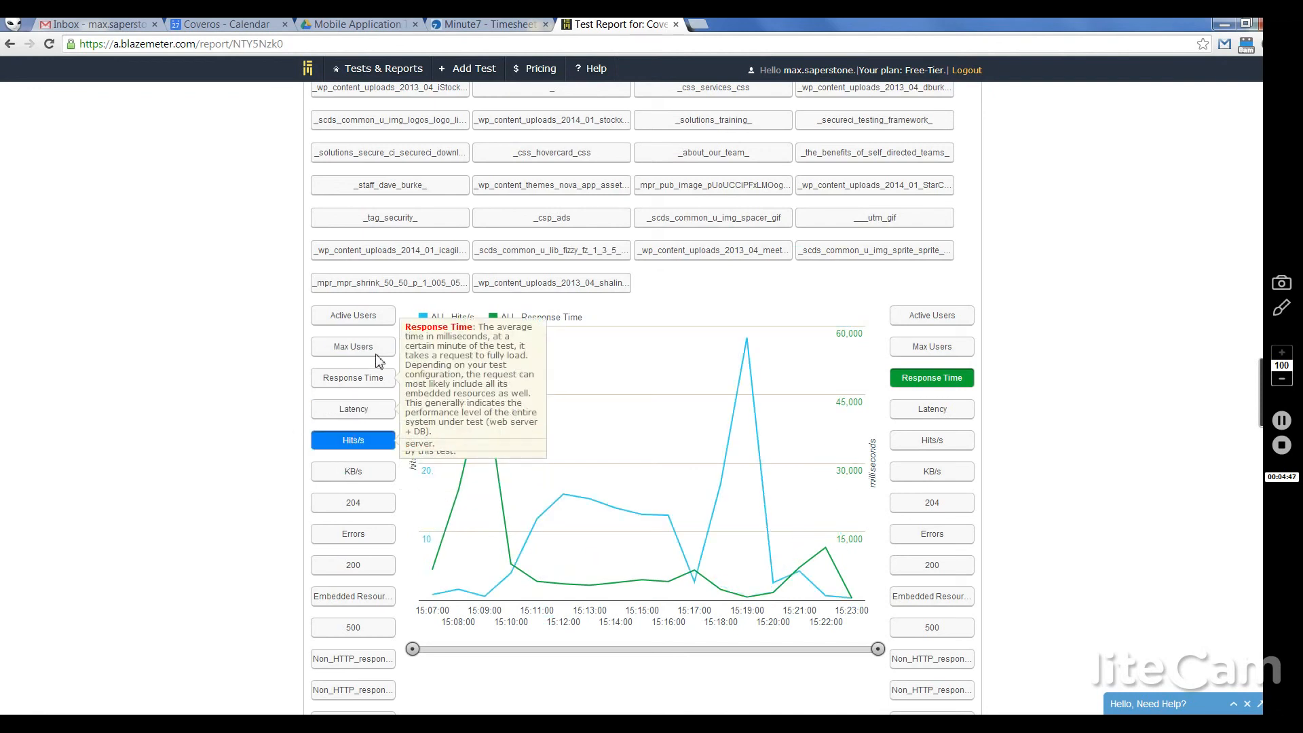
left_click(356, 317)
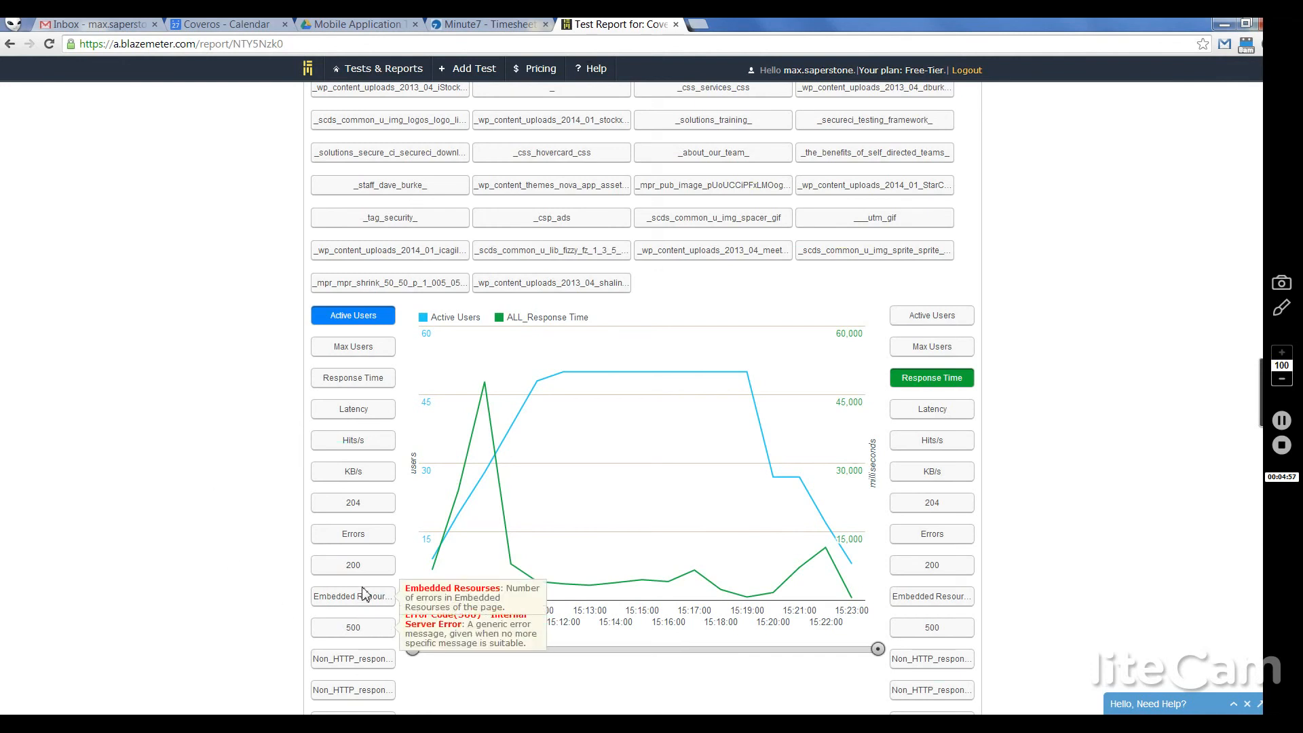
Step: Plot the 200, 500 and Non_HTTP response graphs, then view the empty Monitoring tab
left_click(372, 567)
left_click(362, 627)
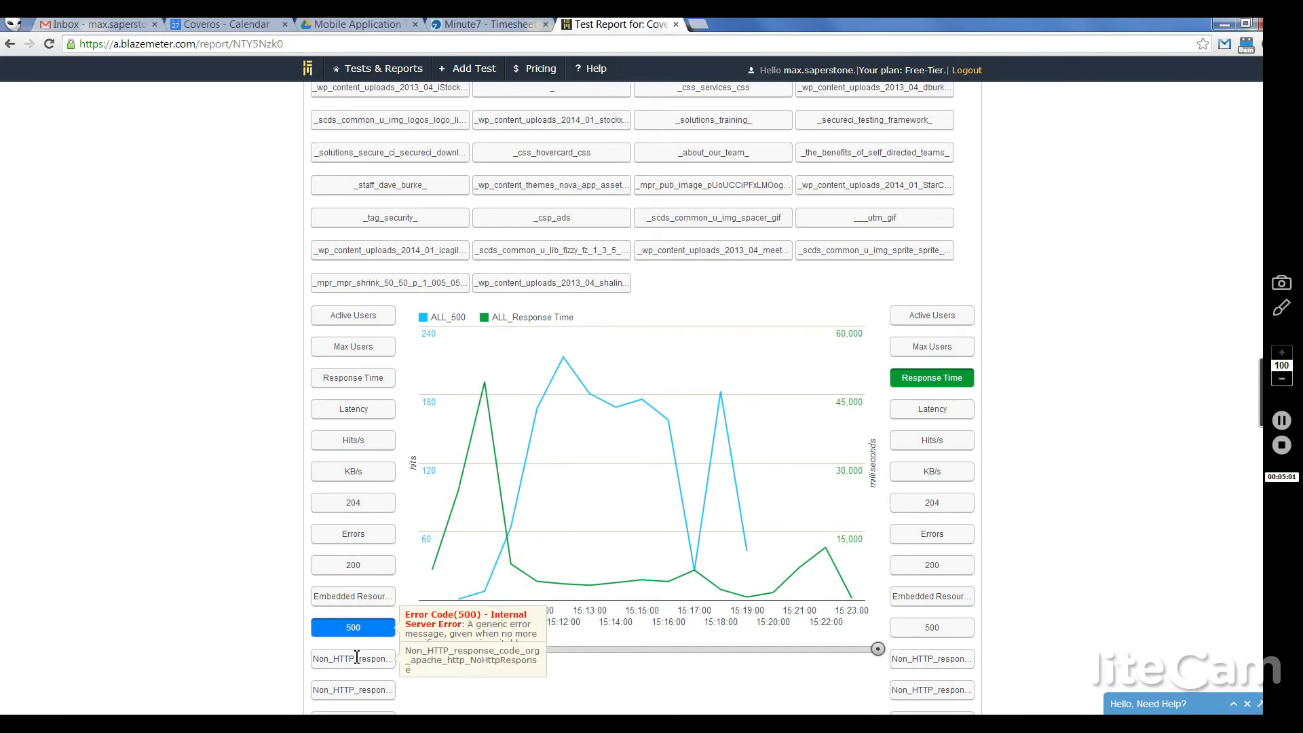
left_click(356, 659)
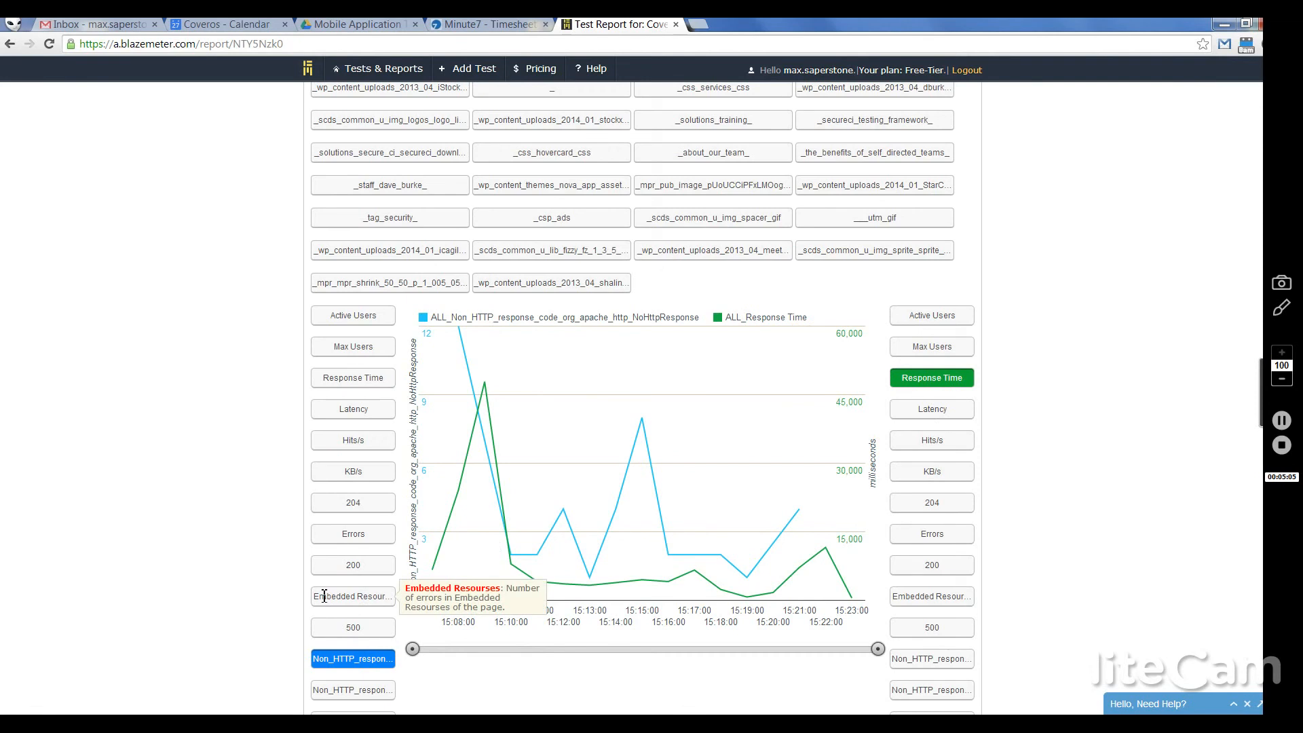
left_click(352, 625)
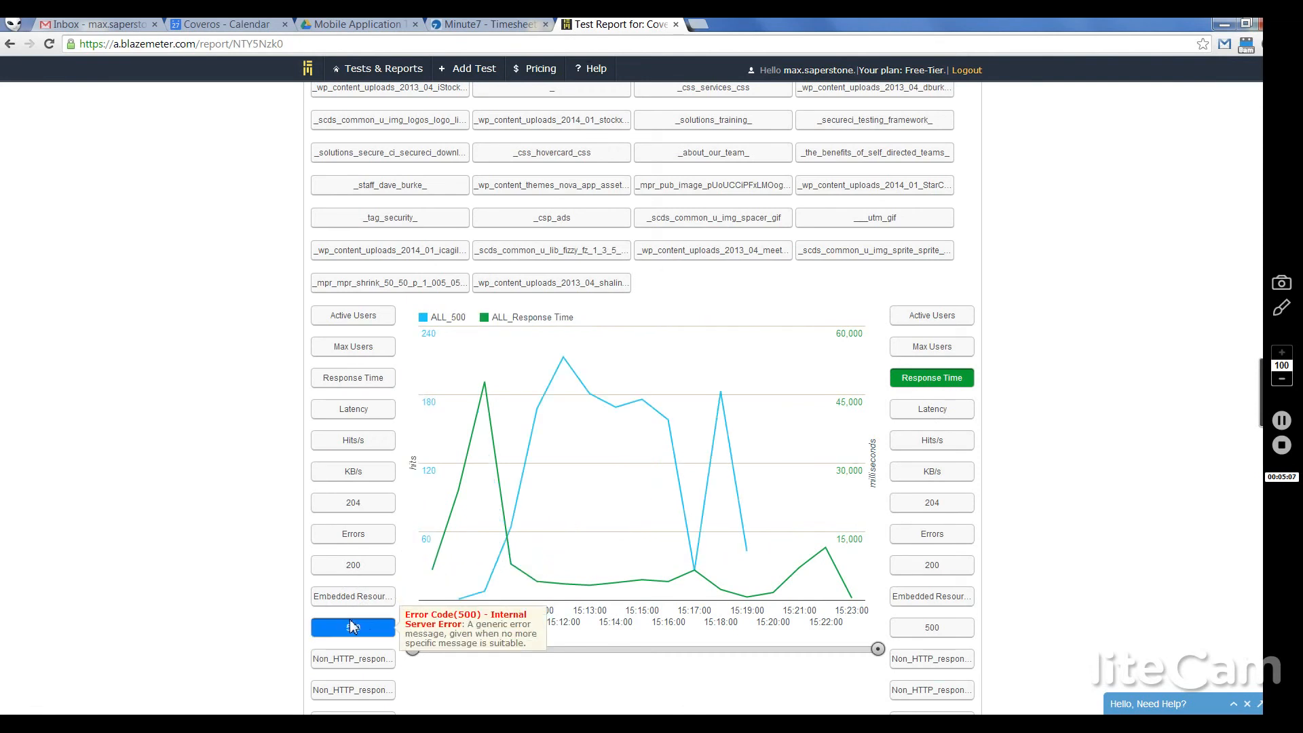
mouse_move(412, 648)
left_mouse_down()
mouse_move(524, 646)
mouse_move(412, 654)
left_mouse_up()
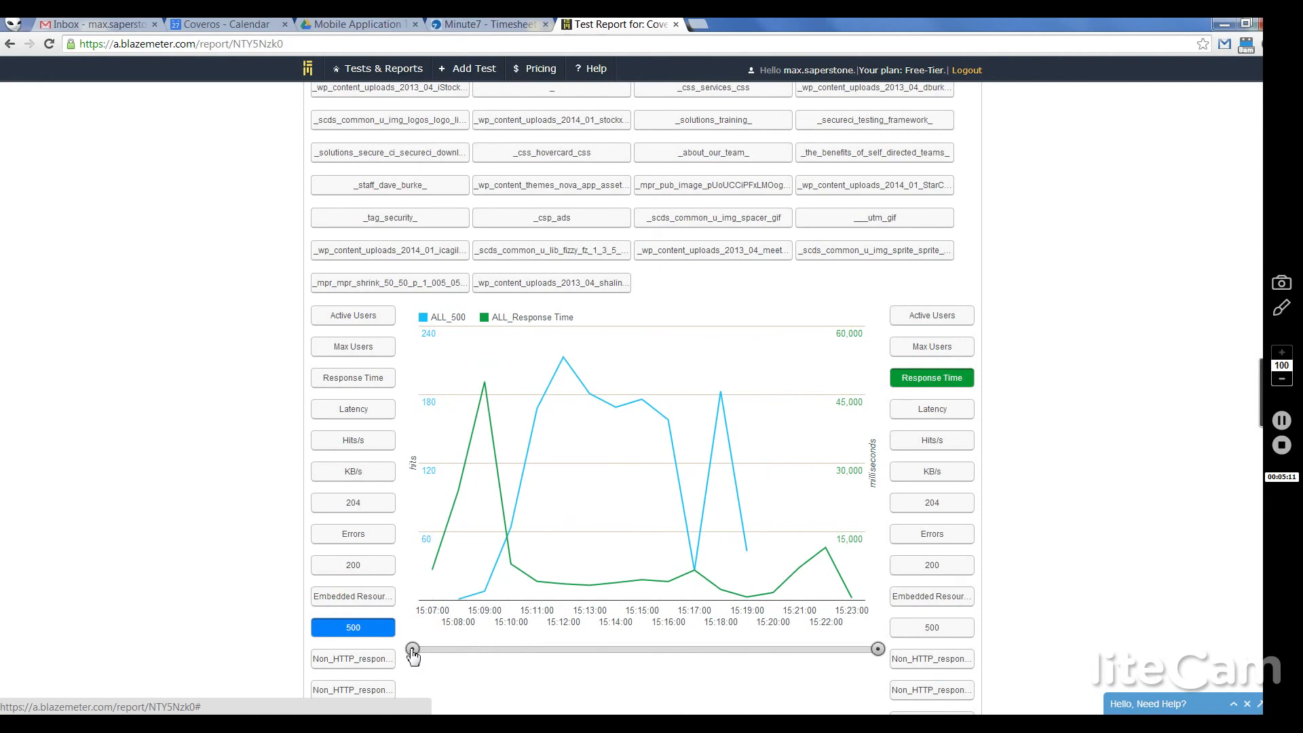
scroll(211, 563, "down", 5)
scroll(211, 563, "down", 3)
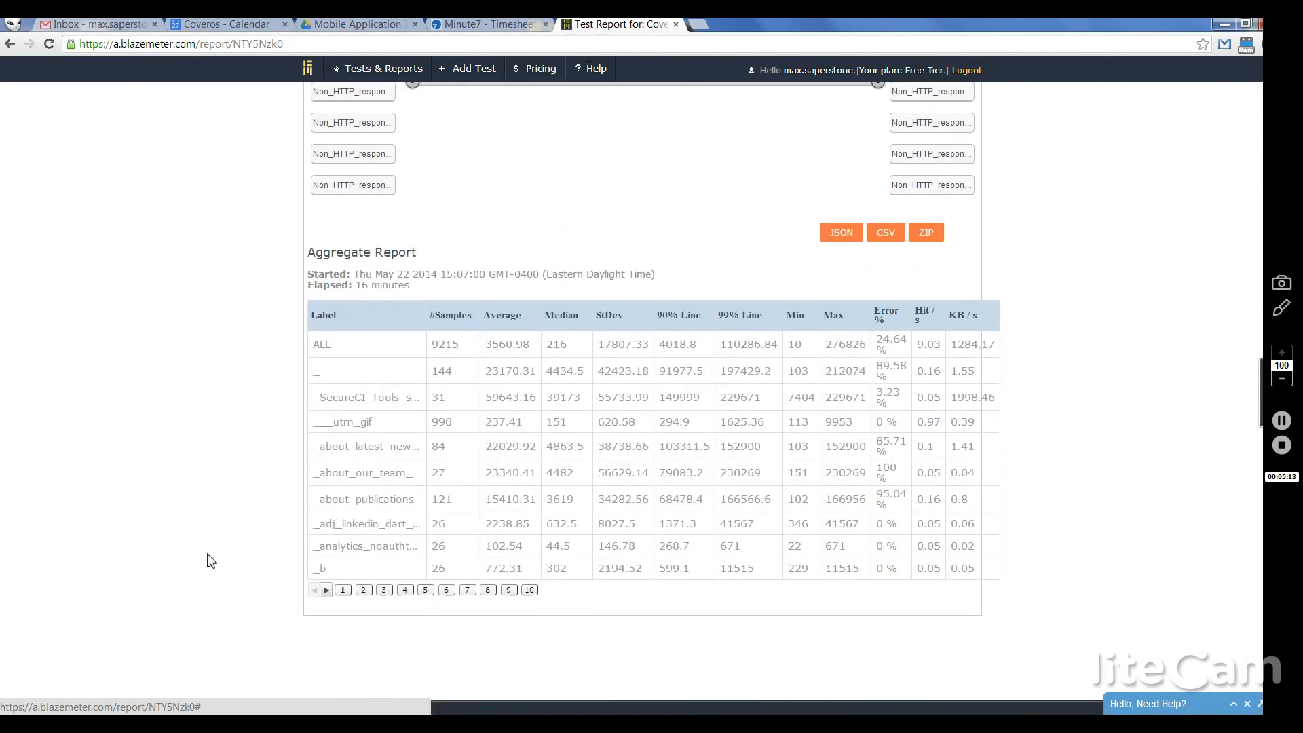
scroll(211, 563, "up", 15)
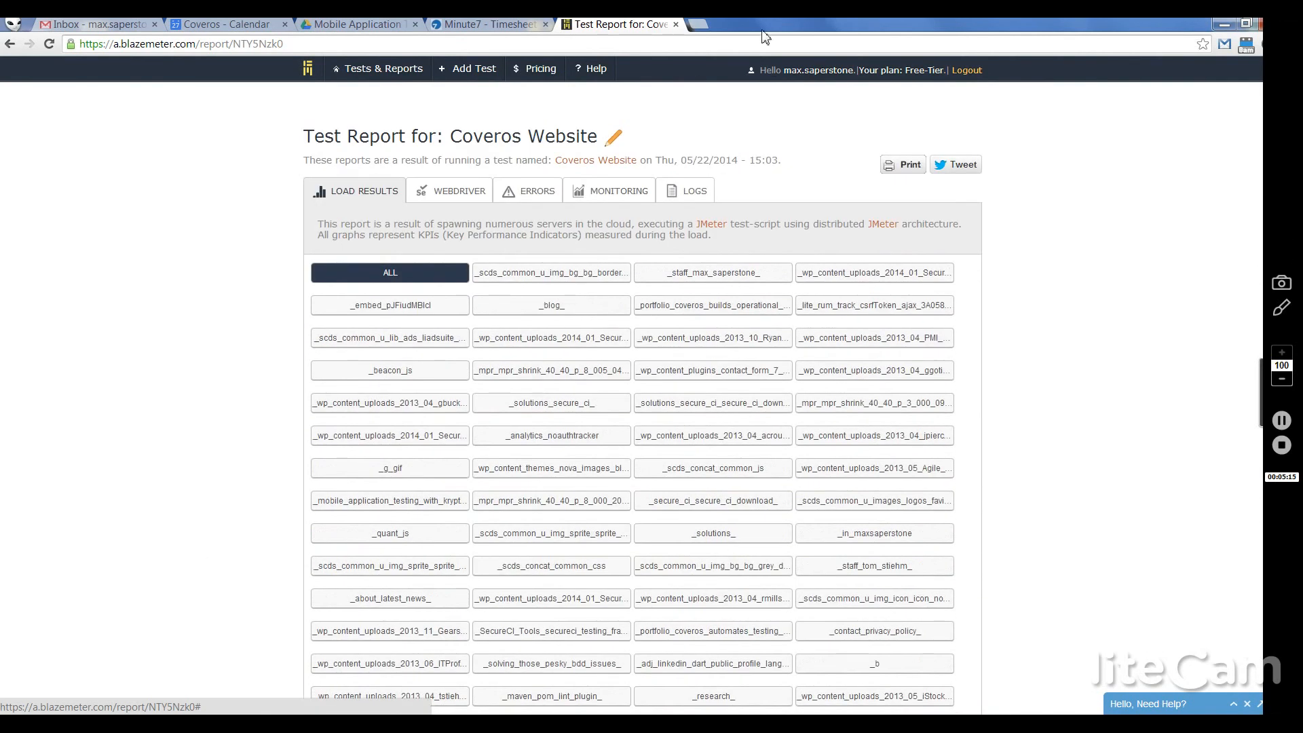
left_click(645, 194)
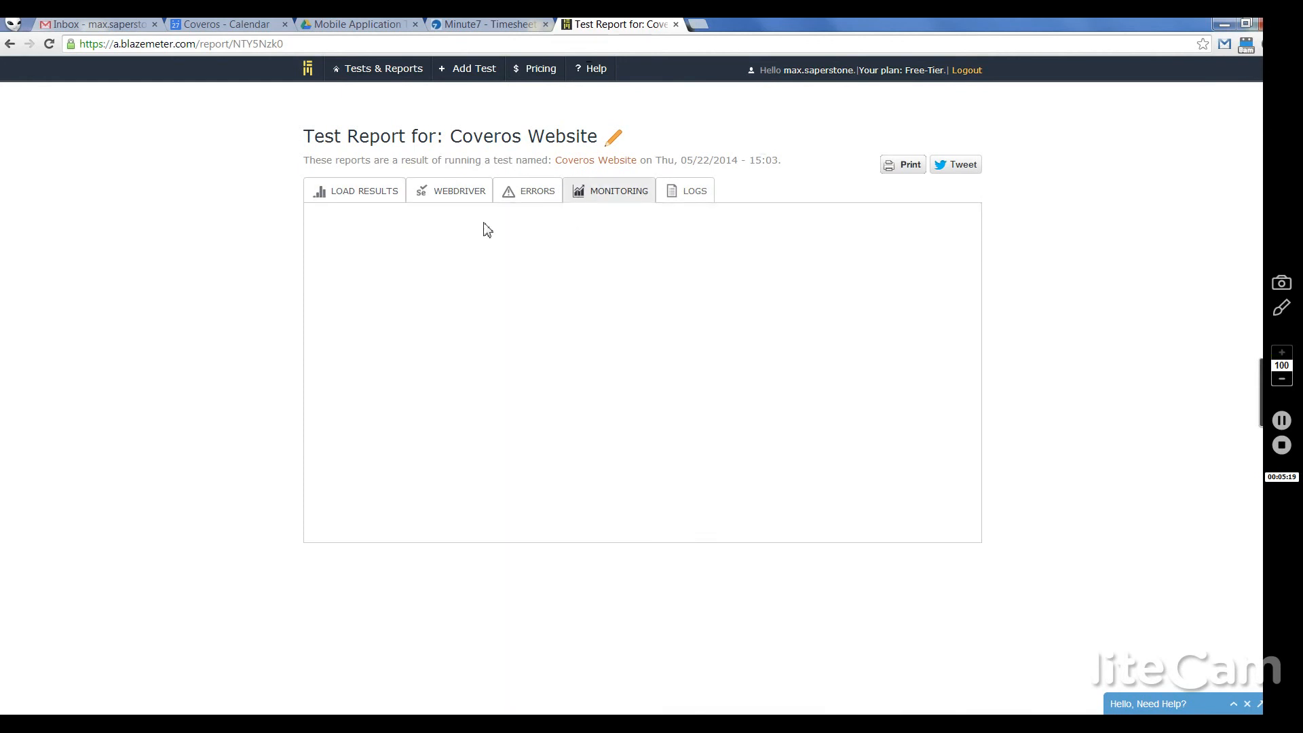